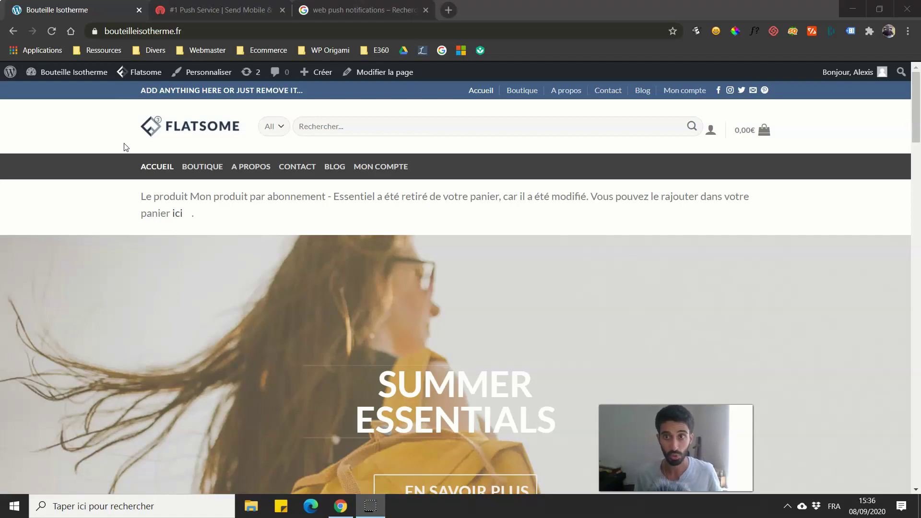
Step: Switch Google to Images results for 'web push notifications' and scroll through the examples
left_click(317, 8)
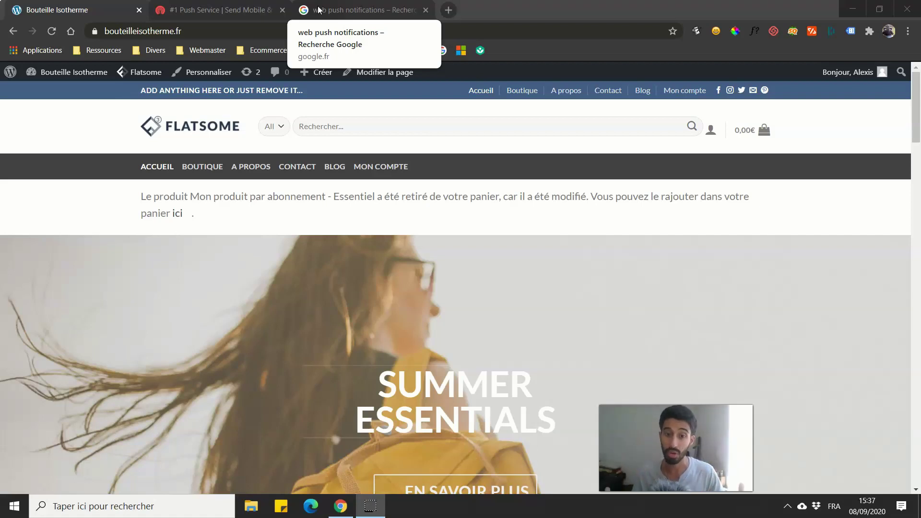
left_click(320, 9)
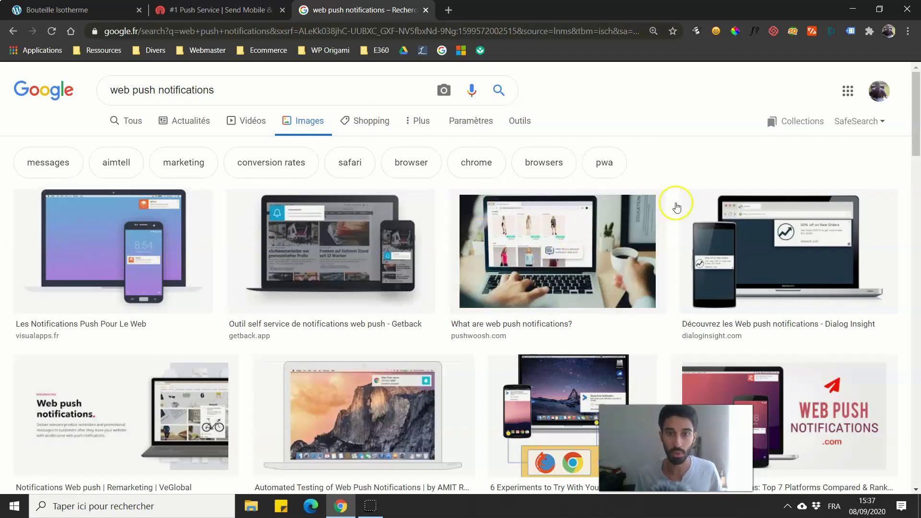
left_click_drag(249, 92, 104, 108)
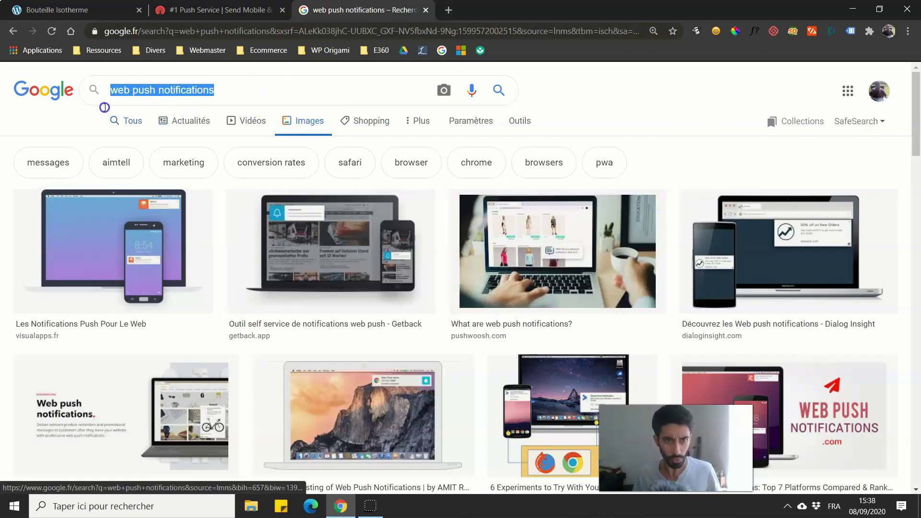
left_click_drag(911, 114, 814, 115)
left_click(686, 106)
scroll(640, 164, "down", 1)
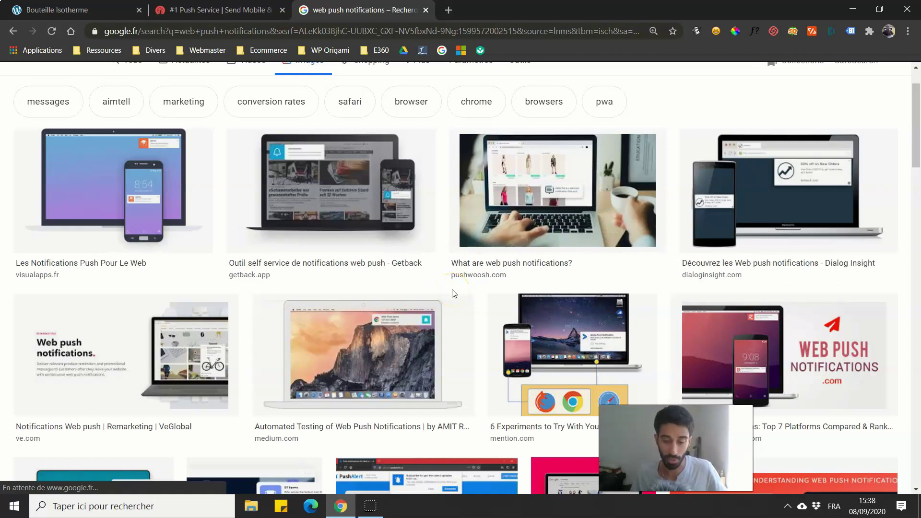
scroll(402, 339, "down", 3)
Step: Enlarge the PushAlert example screenshot, close the preview, and return to the top of the results
left_click(401, 339)
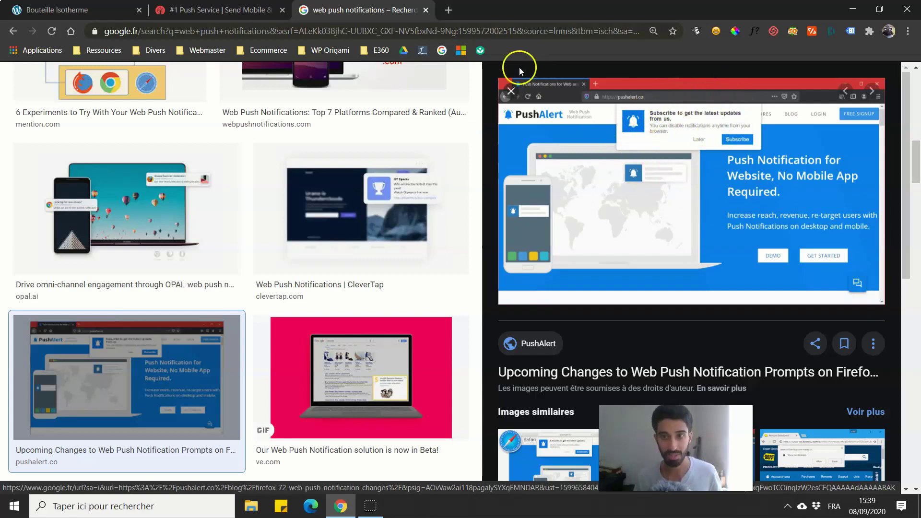
left_click(507, 91)
scroll(464, 161, "down", 9)
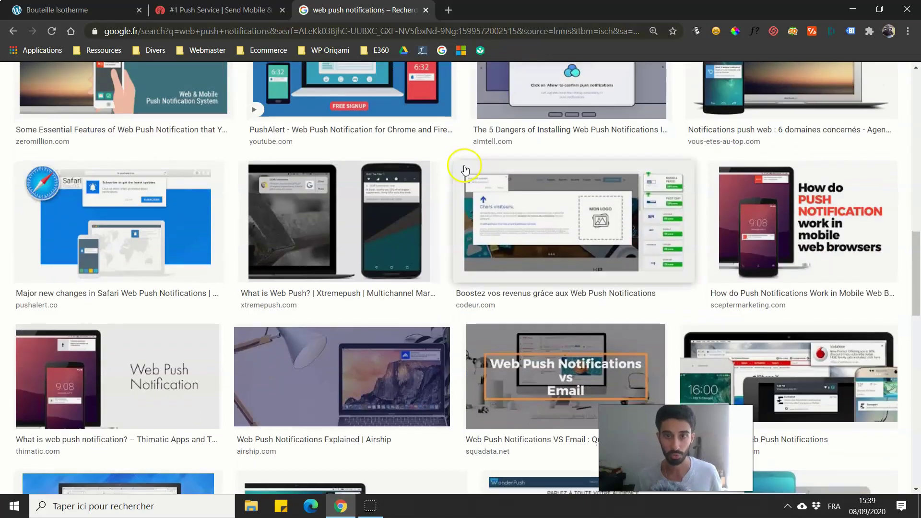
scroll(439, 314, "down", 10)
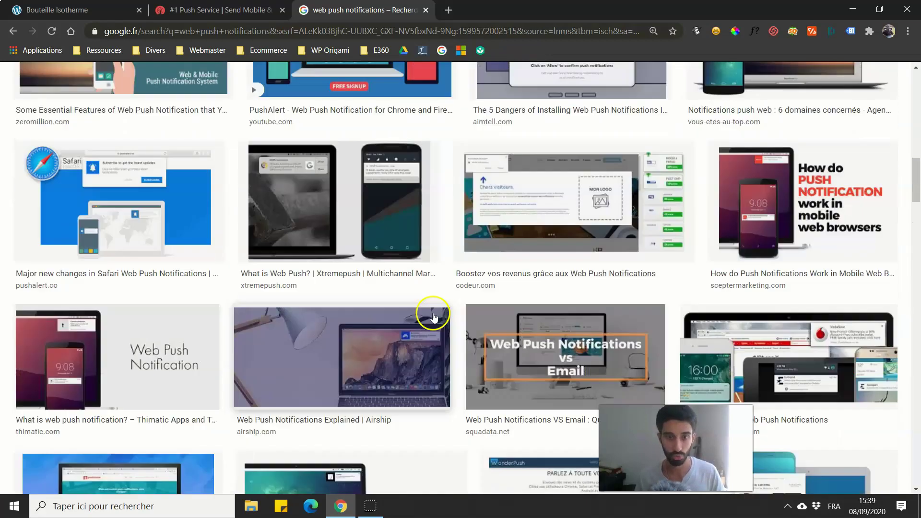
scroll(298, 242, "up", 6)
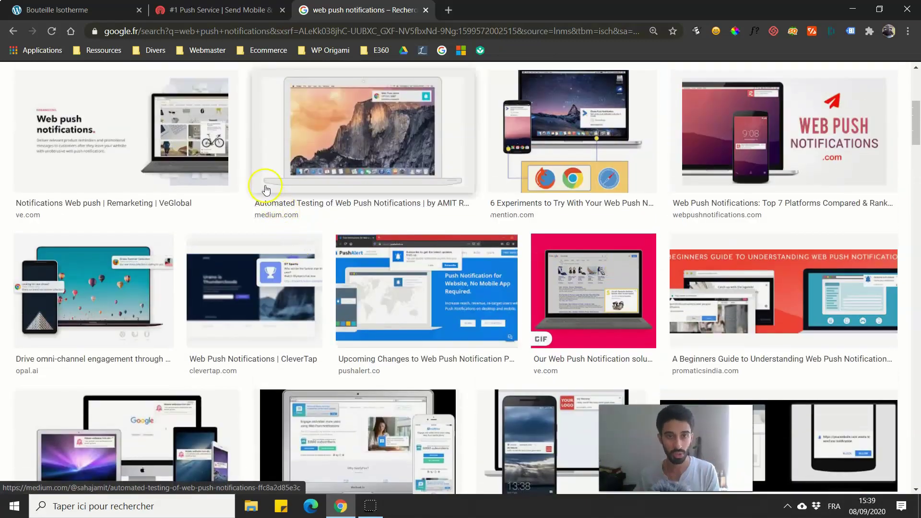
scroll(269, 169, "up", 3)
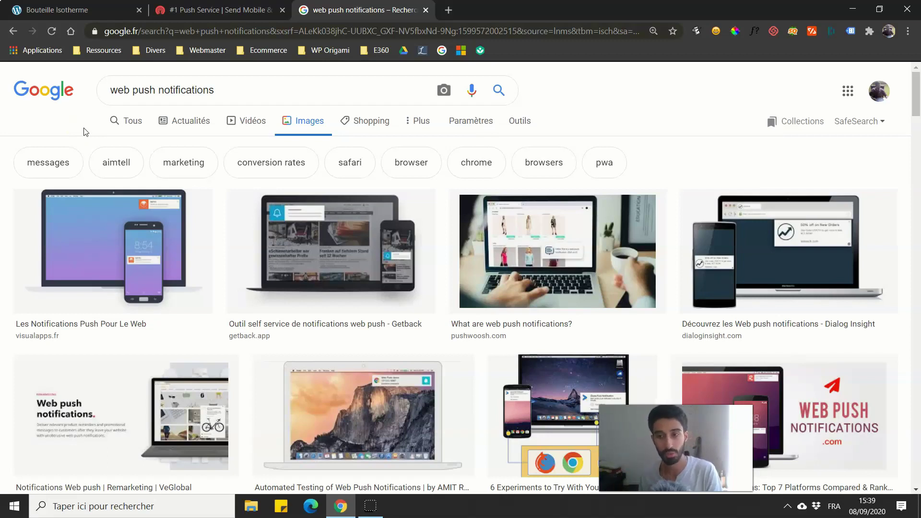
Step: Close the Google search tab so the OneSignal homepage shows
left_click(426, 10)
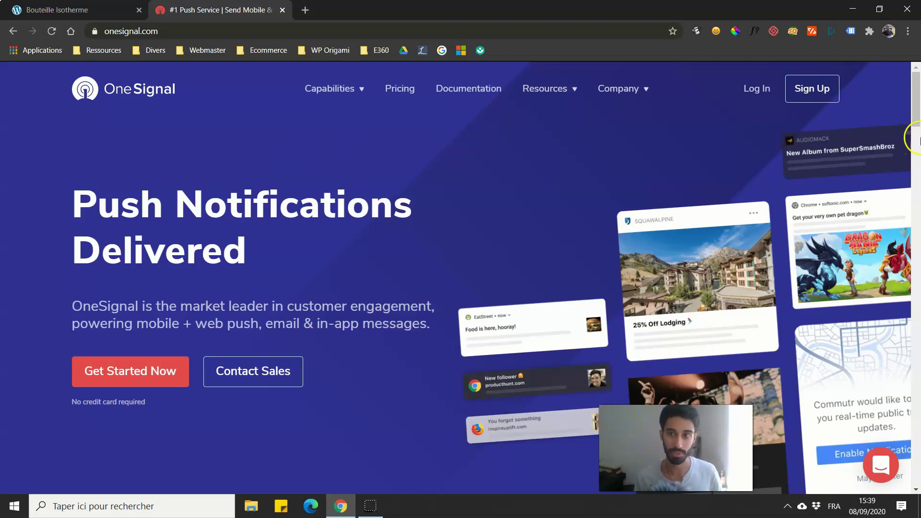
Step: From the Bouteille Isotherme shop, open the admin's Extensions > Ajouter page, then return to OneSignal
left_click(57, 10)
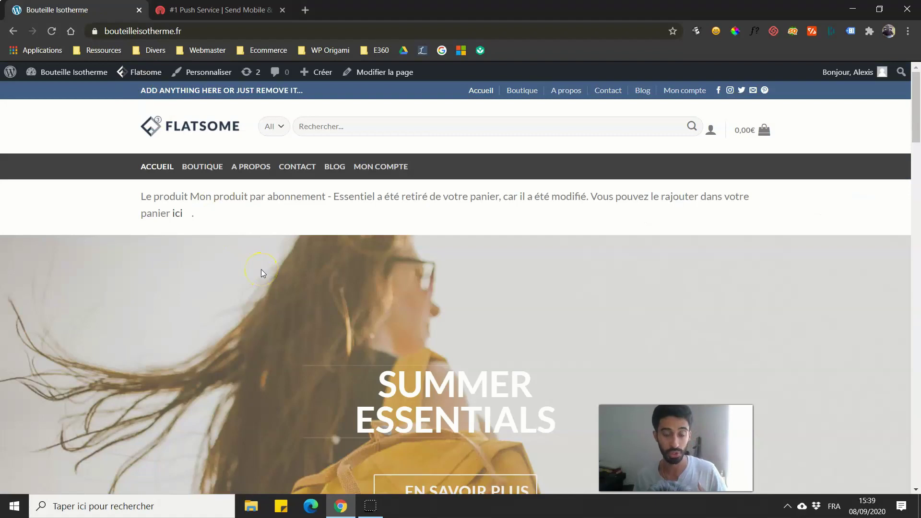
mouse_move(72, 72)
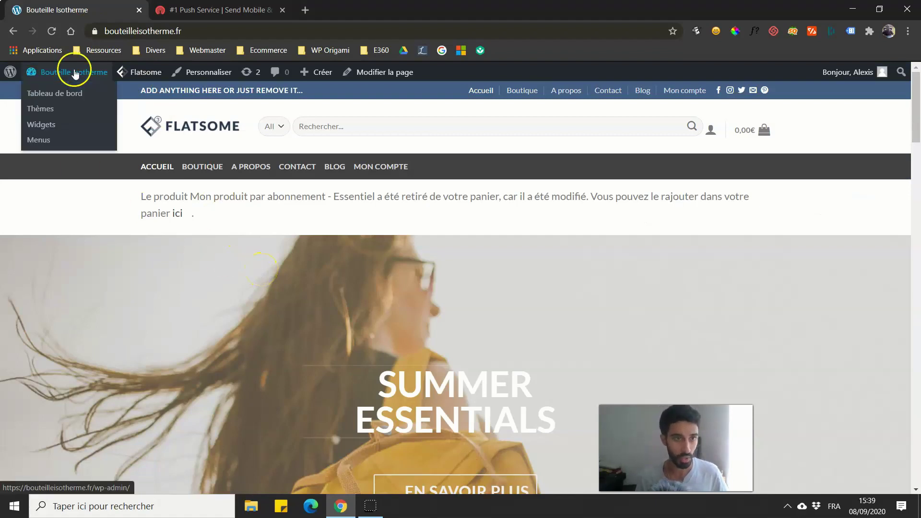
left_click(59, 94)
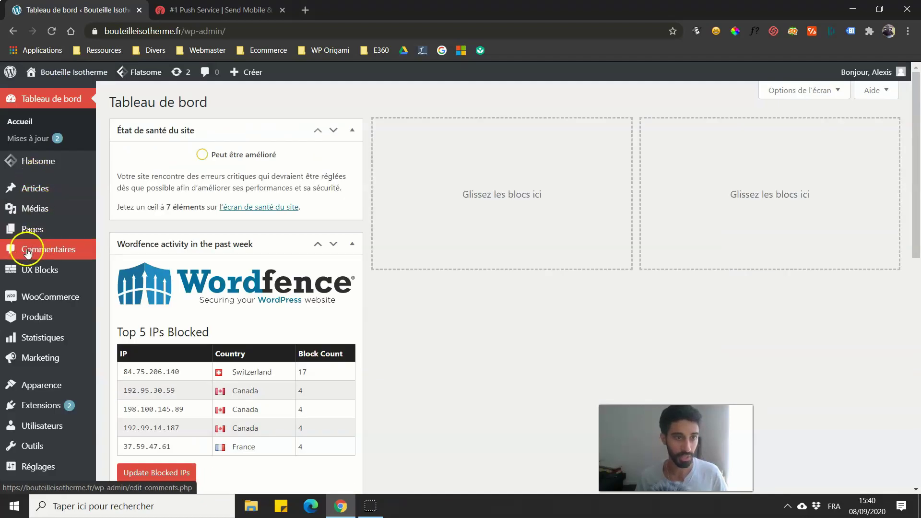
scroll(24, 288, "down", 1)
mouse_move(49, 346)
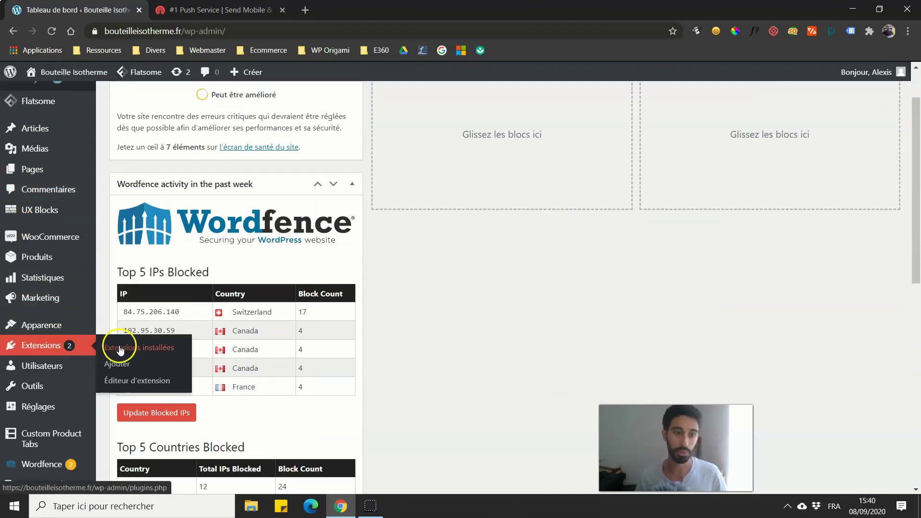
left_click(122, 363)
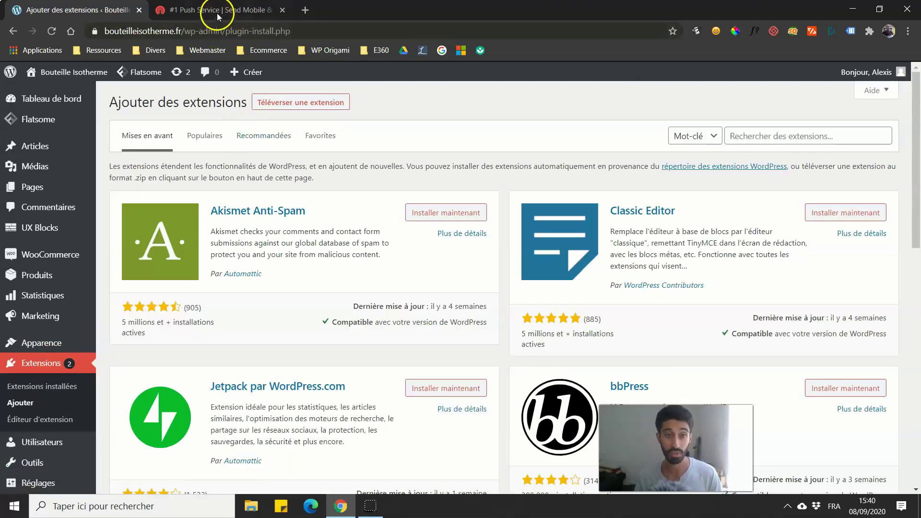
left_click(217, 14)
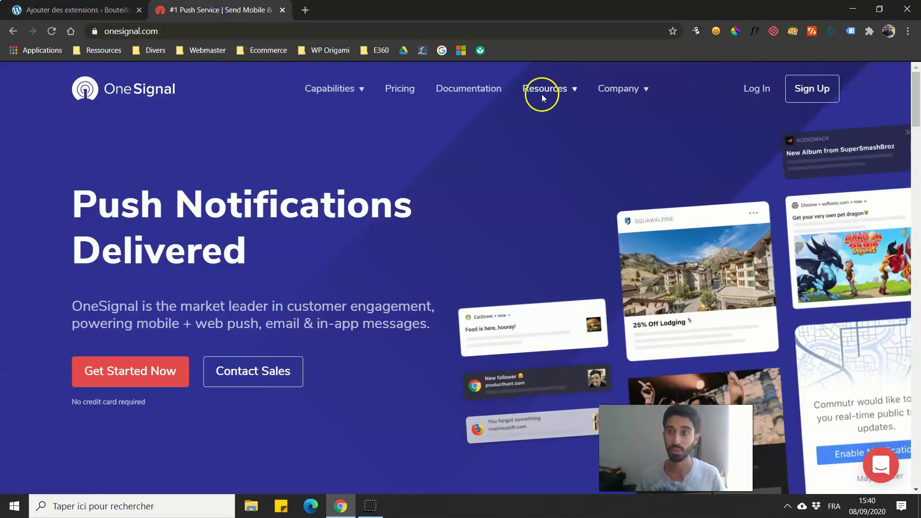
Step: Review OneSignal's Free, Starter ($99/mo) and Pro ($500/mo) plans, then close the pricing tab
left_click(392, 87)
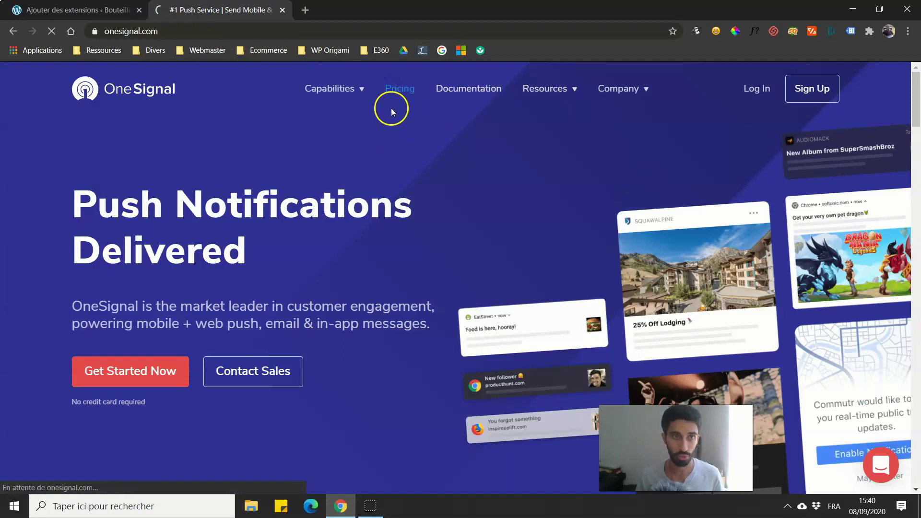
left_click_drag(913, 109, 915, 132)
scroll(528, 235, "down", 4)
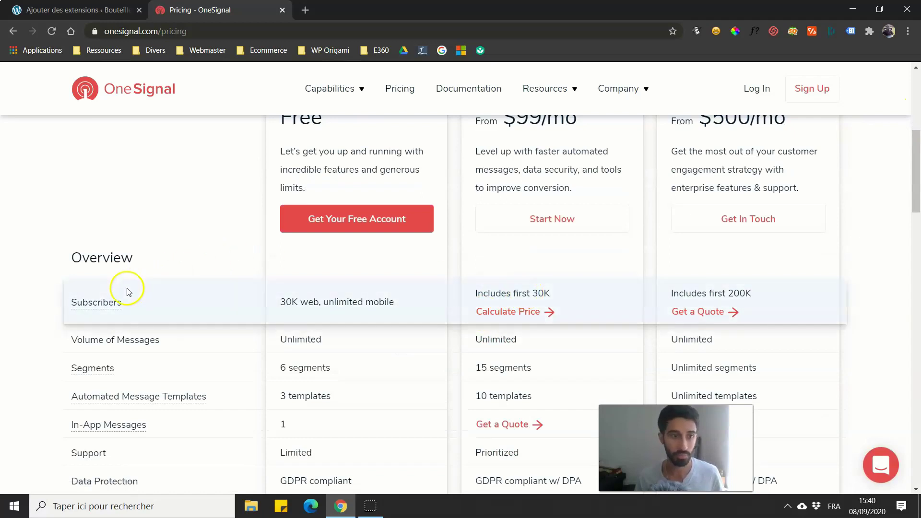
mouse_move(98, 304)
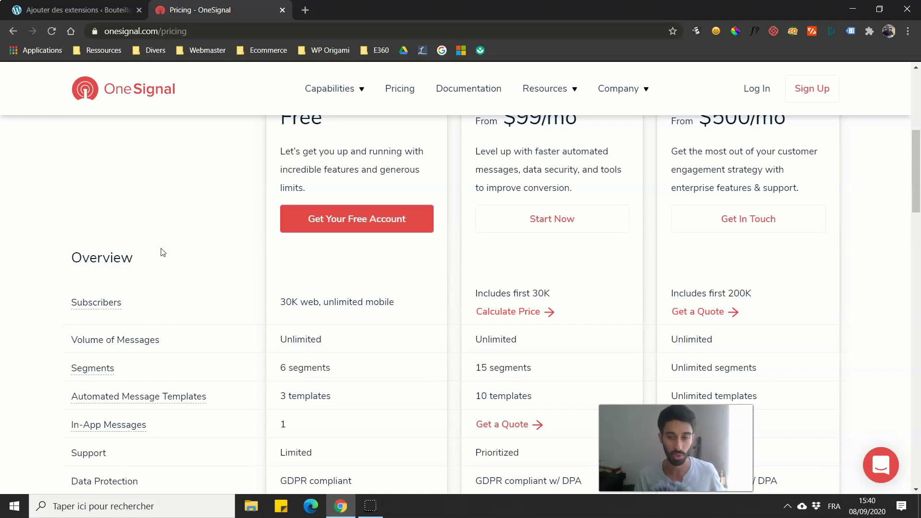
scroll(159, 254, "up", 3)
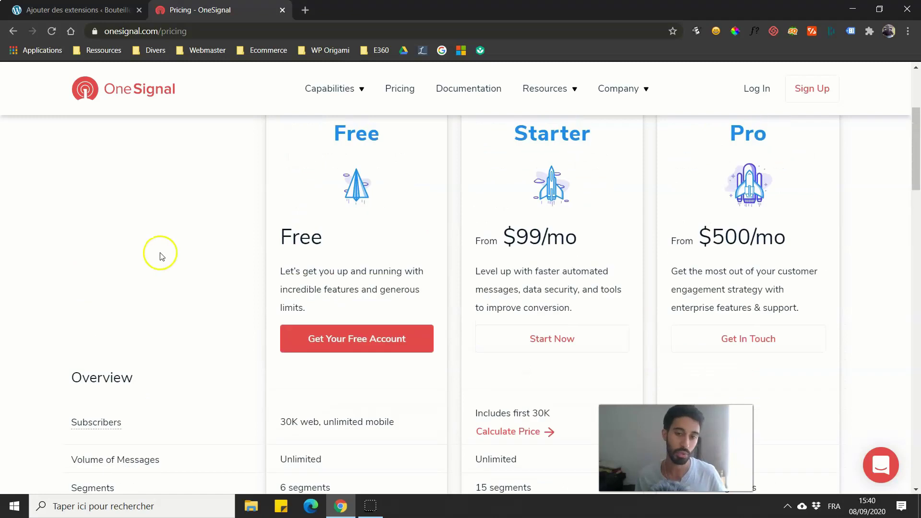
left_click_drag(542, 238, 522, 238)
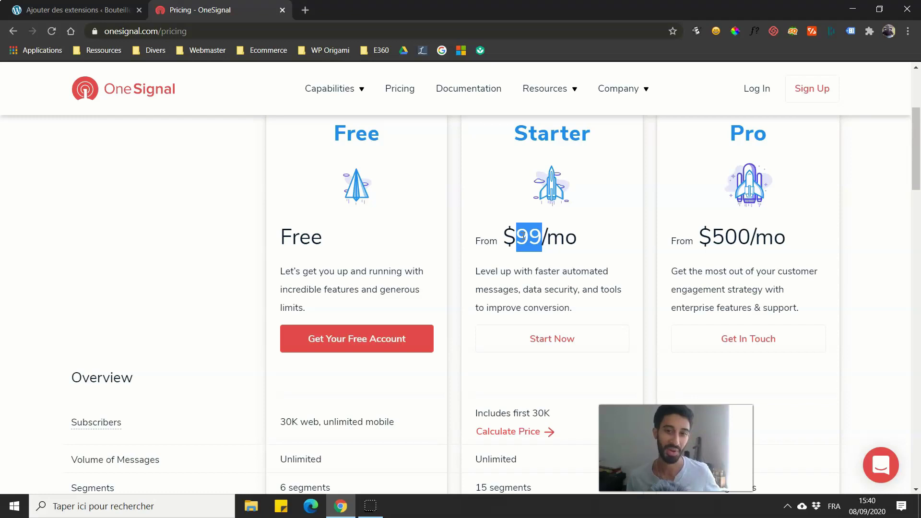
left_click(523, 239)
scroll(480, 281, "down", 1)
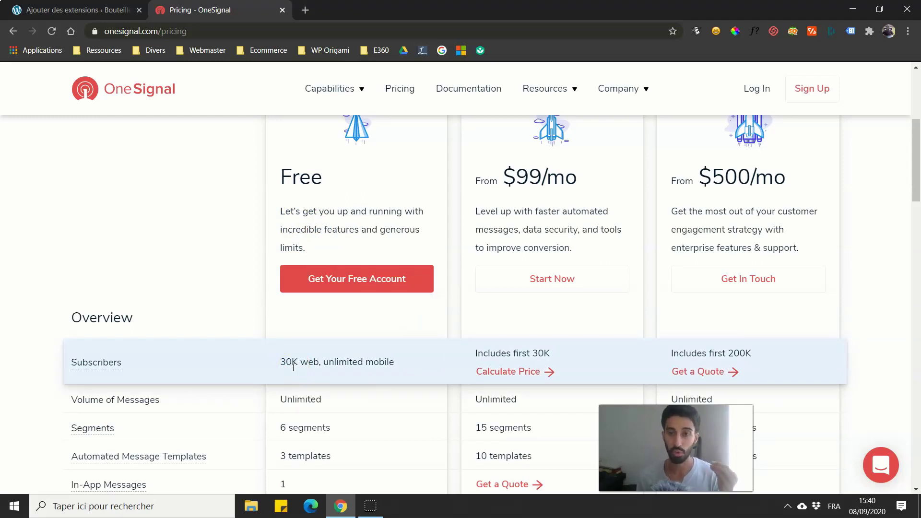
left_click(286, 343)
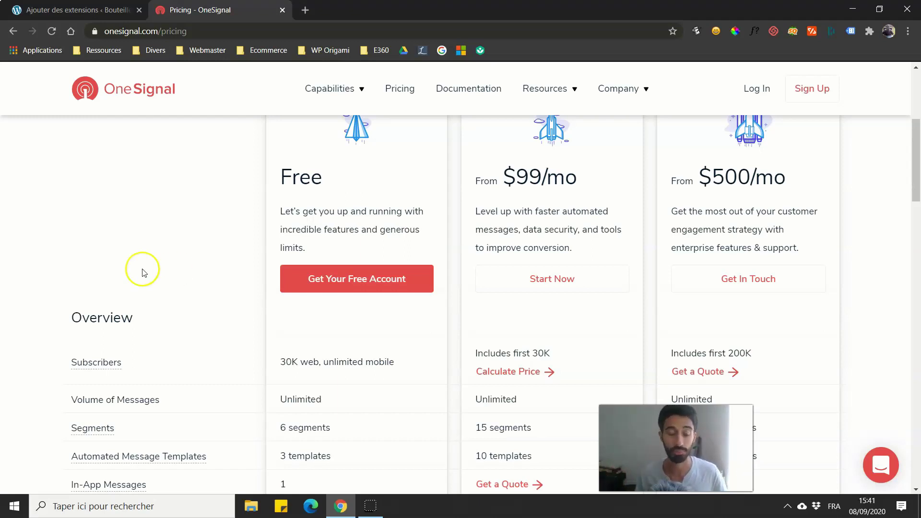
left_click(282, 10)
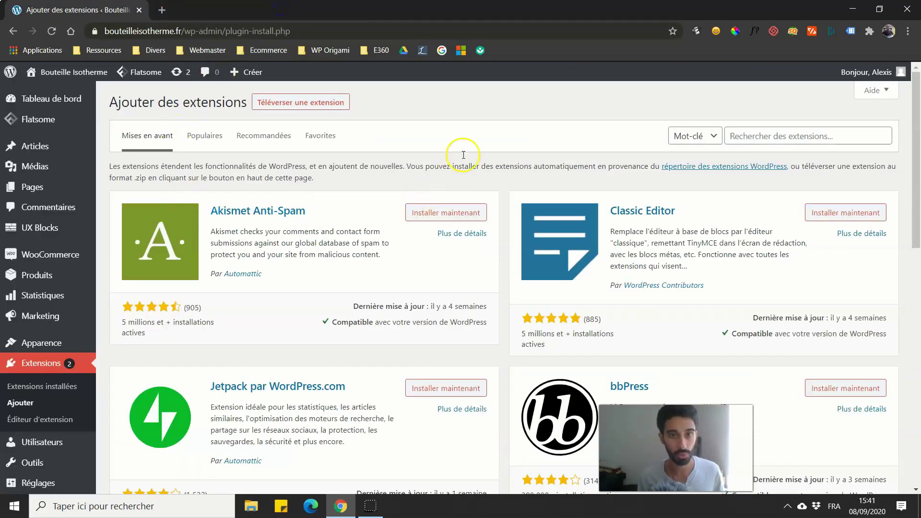
Step: Search plugins for 'onesignal', then install and activate OneSignal – Web Push Notifications
left_click(752, 131)
type("onesign")
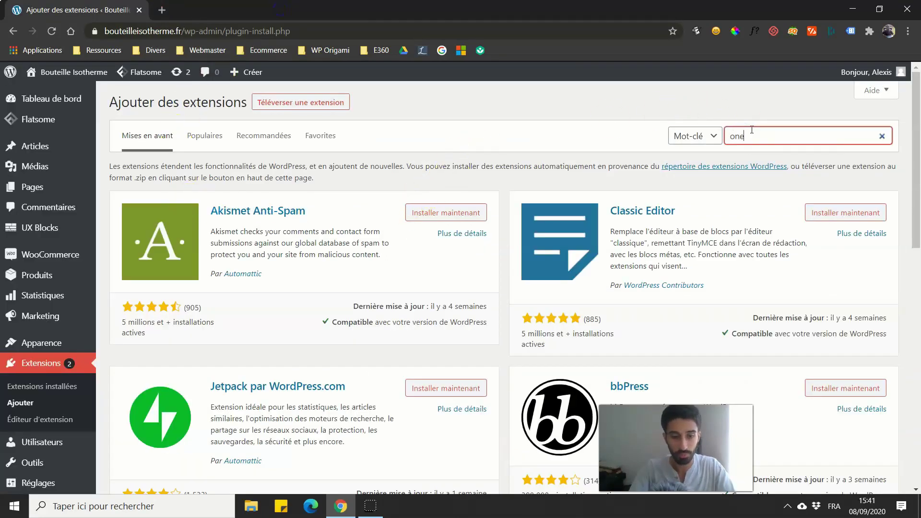
type("al")
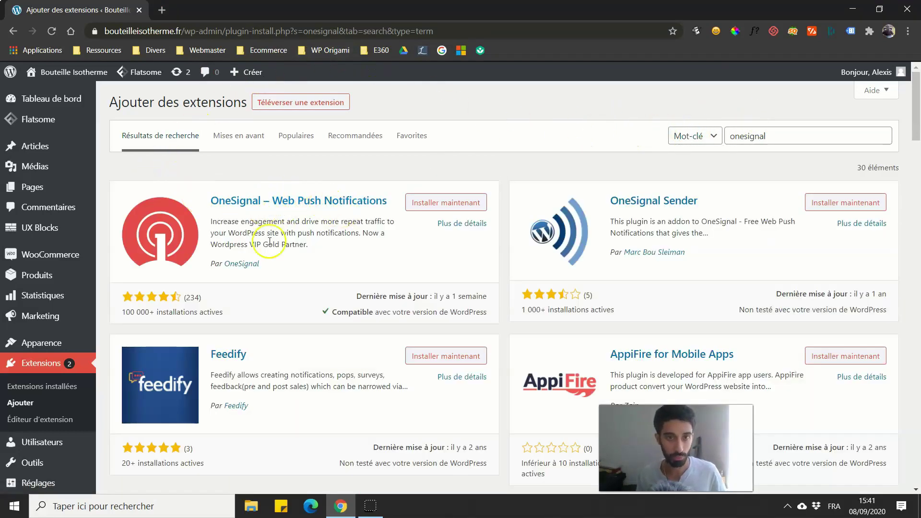
left_click(448, 204)
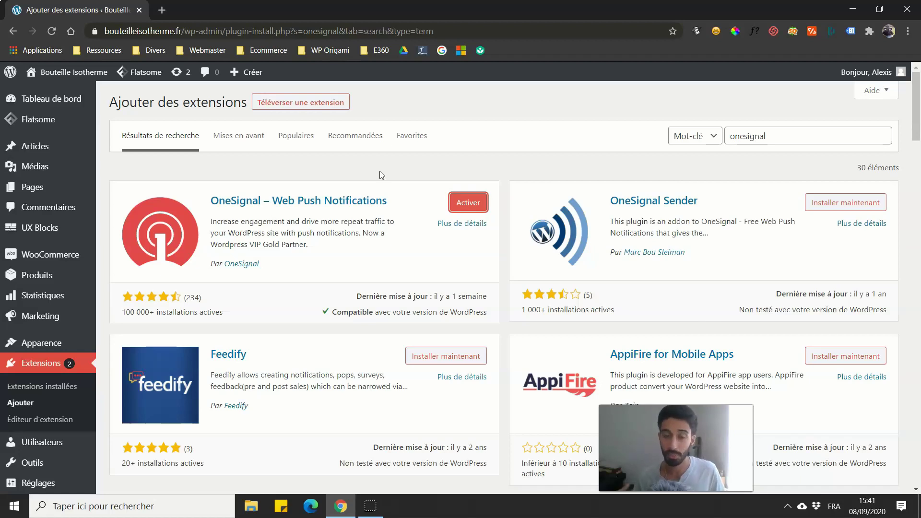
left_click(468, 203)
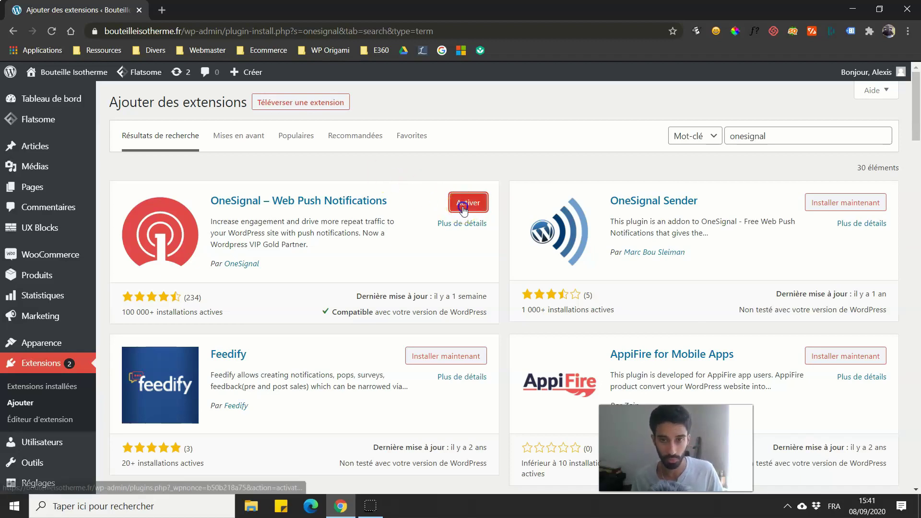
scroll(290, 138, "down", 2)
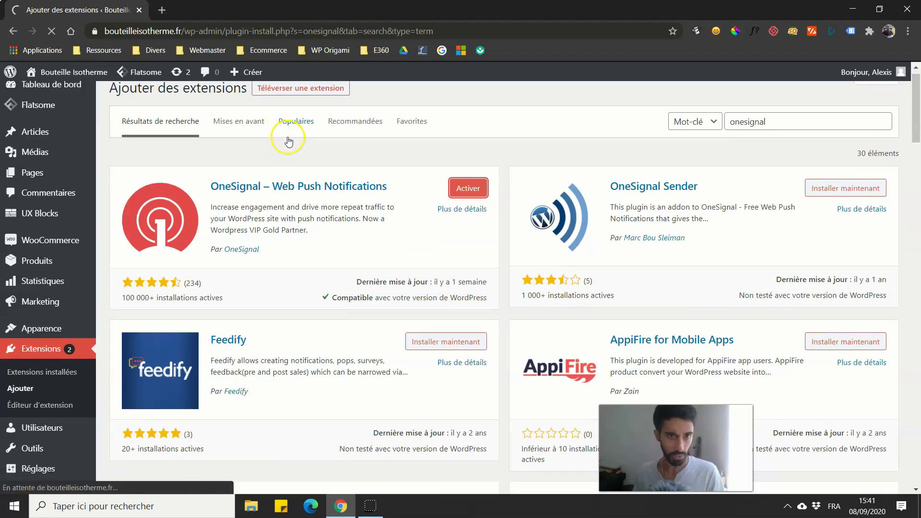
scroll(290, 142, "up", 2)
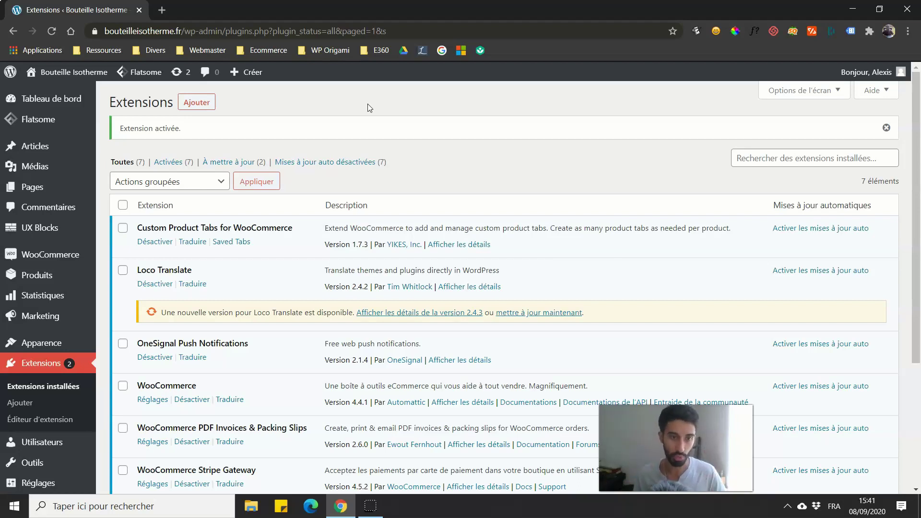
Step: Read the OneSignal Push setup guide and follow its step 1 link to the OneSignal website
left_click_drag(915, 160, 894, 197)
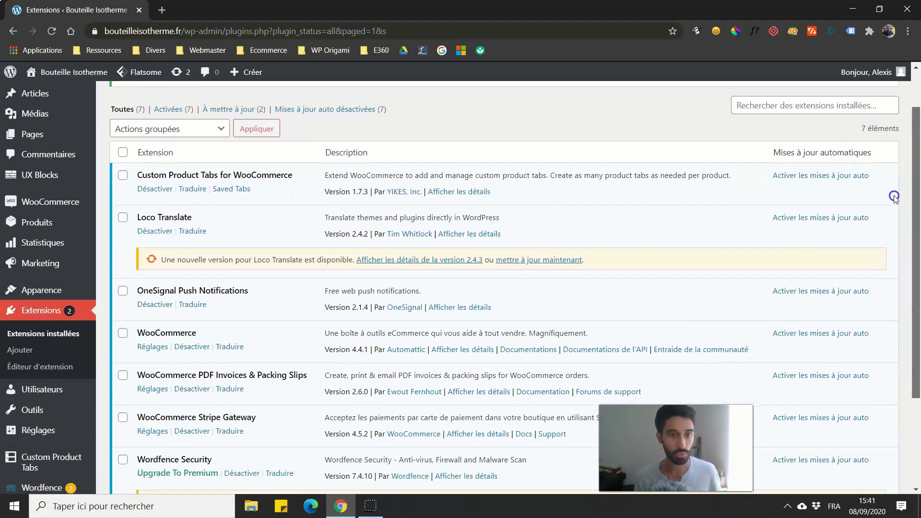
scroll(895, 197, "down", 3)
left_click(56, 432)
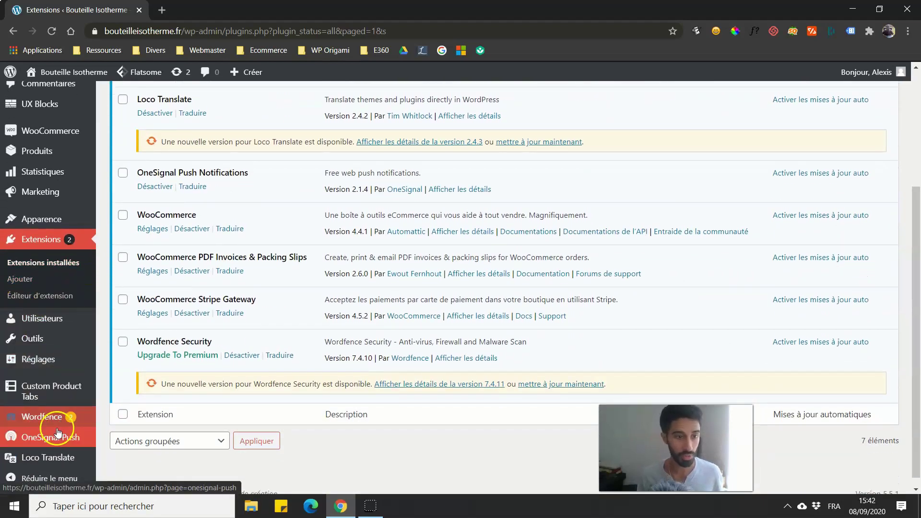
left_click(57, 436)
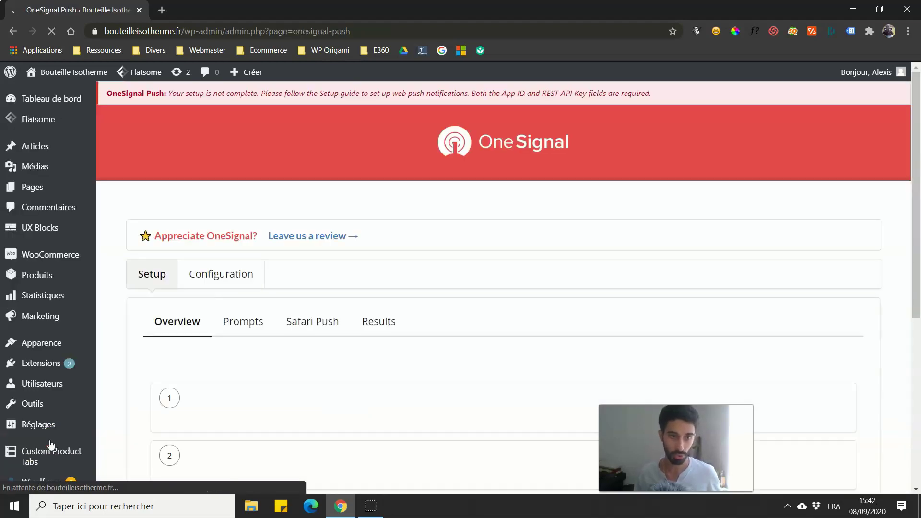
scroll(144, 307, "down", 2)
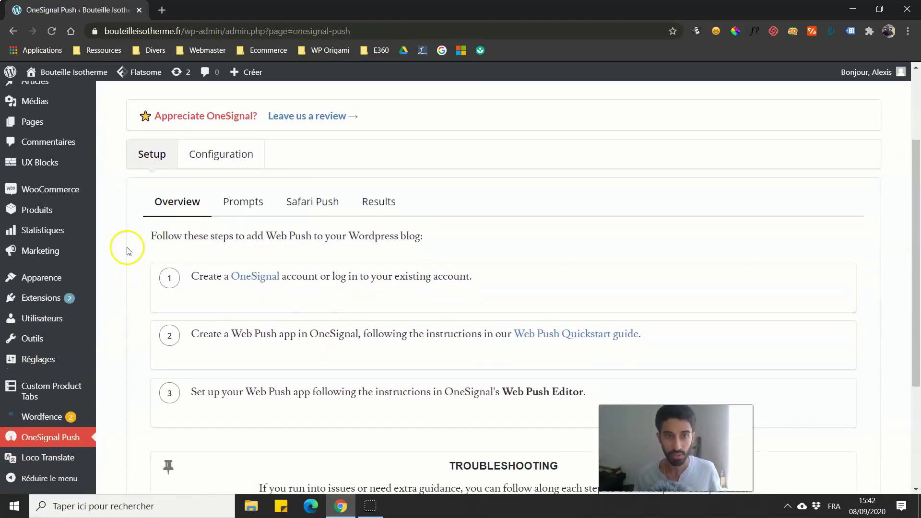
scroll(181, 300, "down", 3)
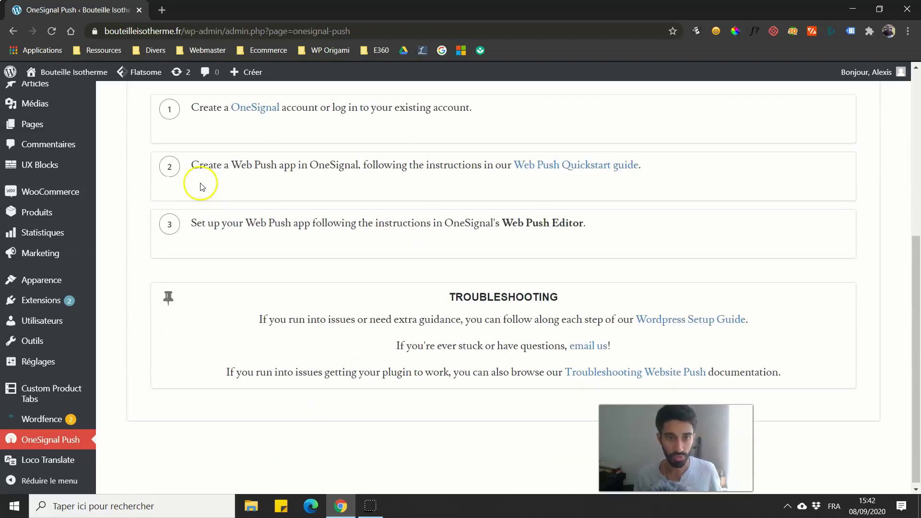
scroll(222, 179, "up", 2)
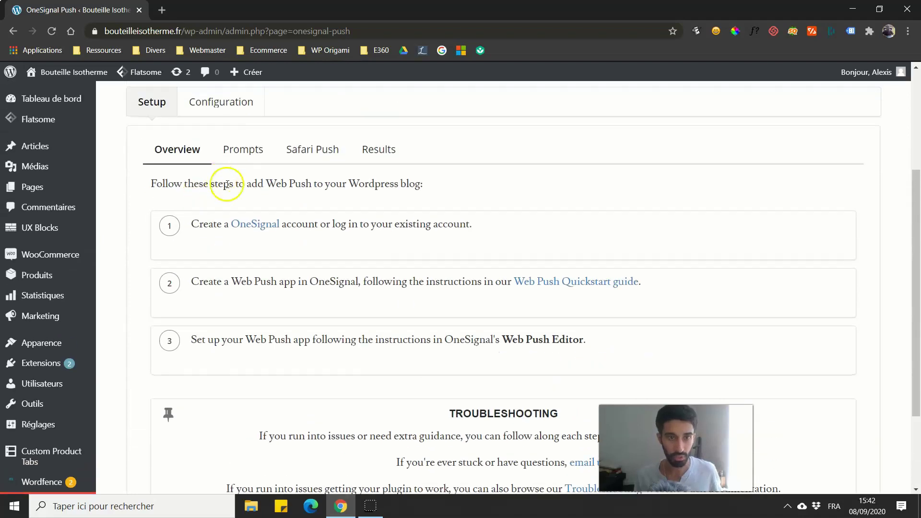
left_click(243, 230)
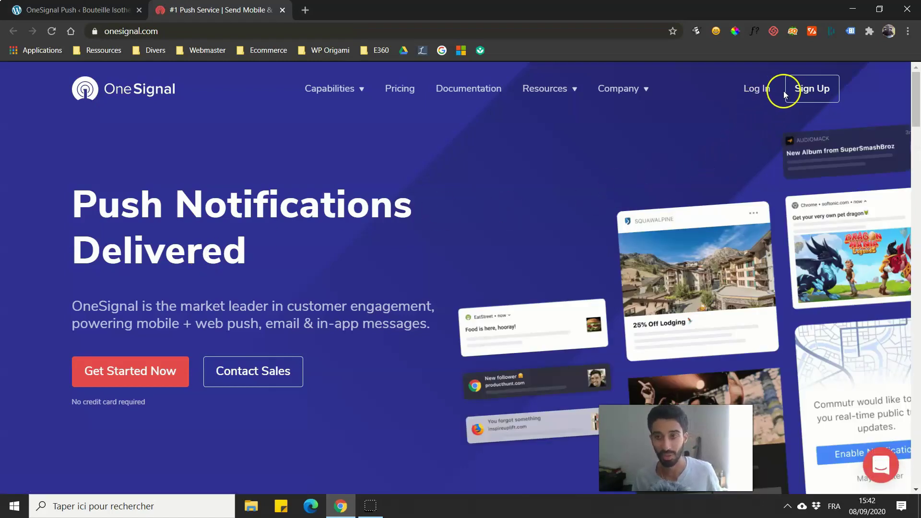
Step: Start OneSignal sign-up and paste a temporary e-mail address copied from temp-mail.org
left_click(805, 89)
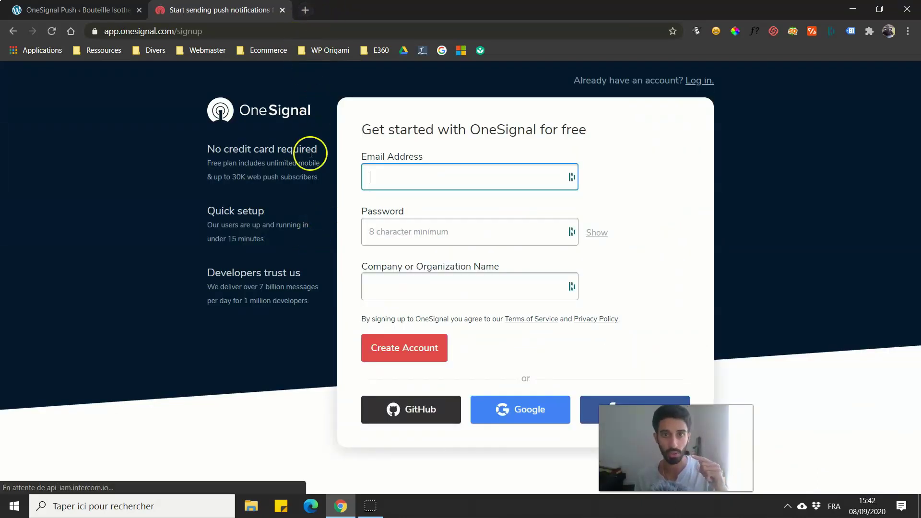
left_click(306, 10)
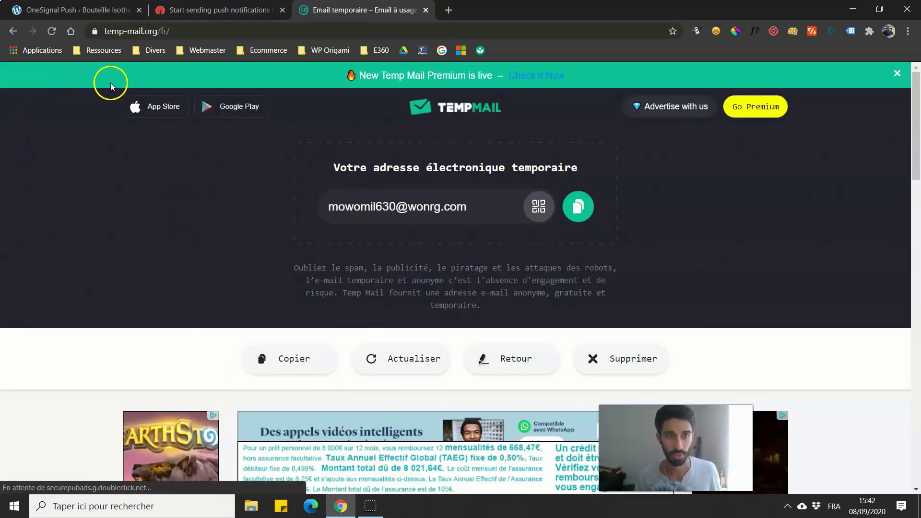
left_click(578, 207)
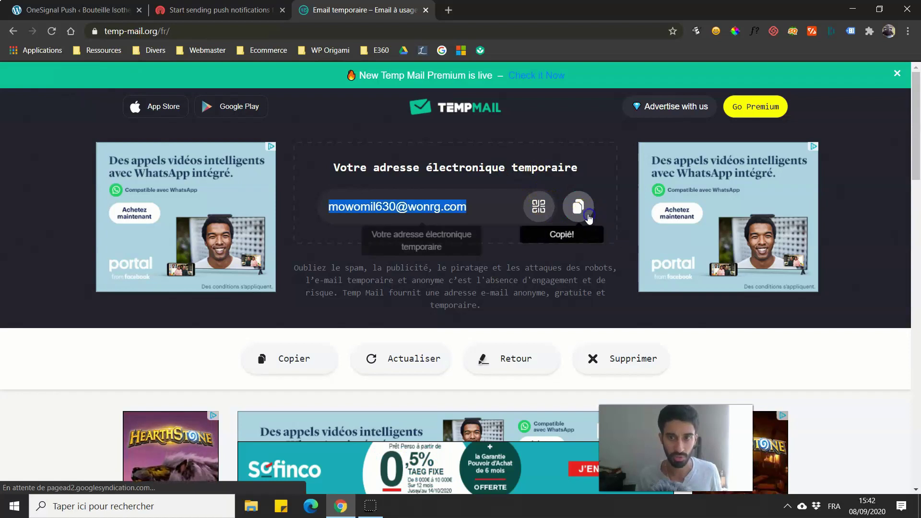
left_click(221, 10)
key("ctrl+v")
Step: Generate a strong password, fill in the company name, and create the account
left_click(422, 233)
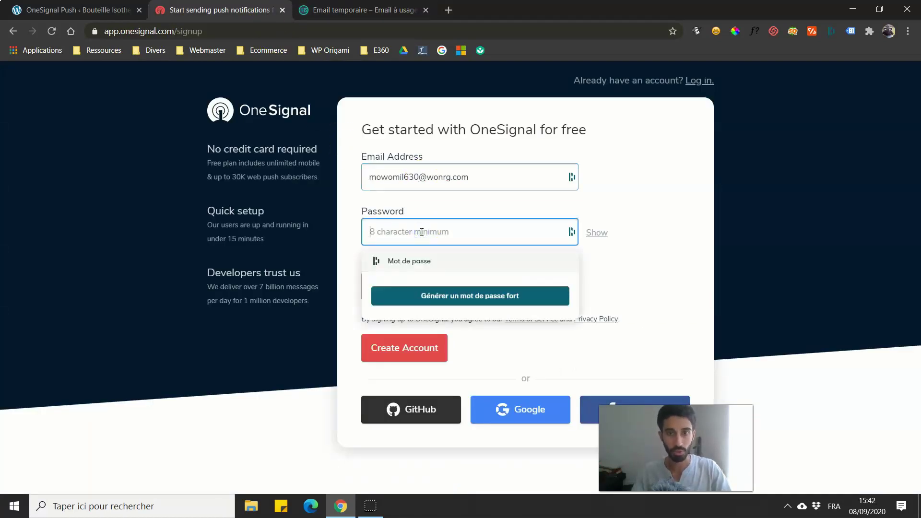
left_click(477, 292)
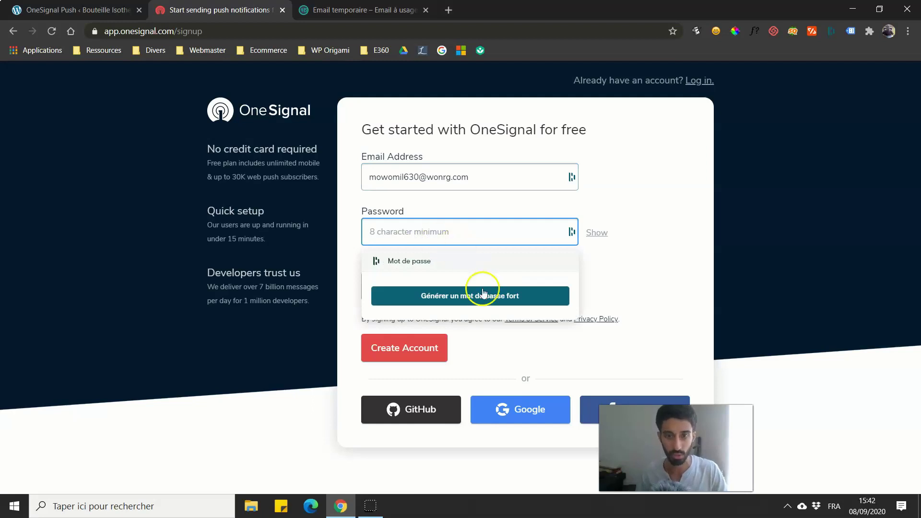
left_click(438, 282)
left_click(434, 289)
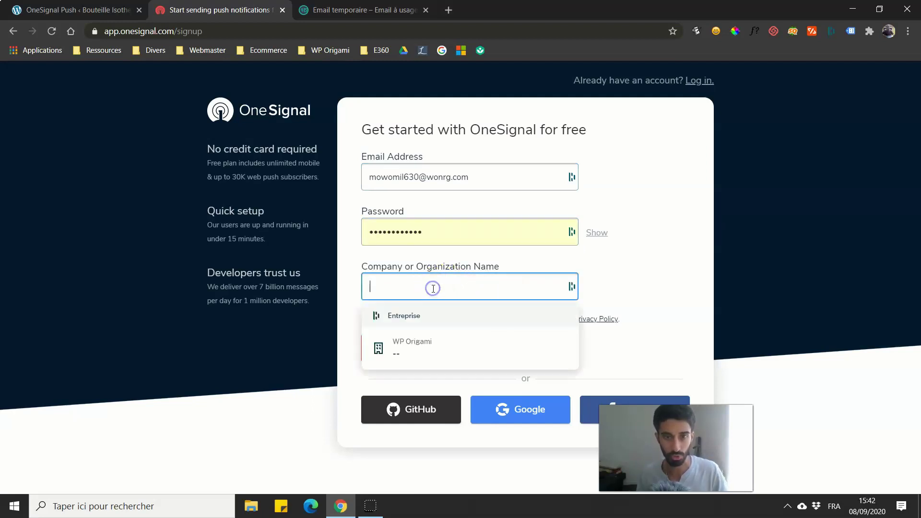
left_click(436, 345)
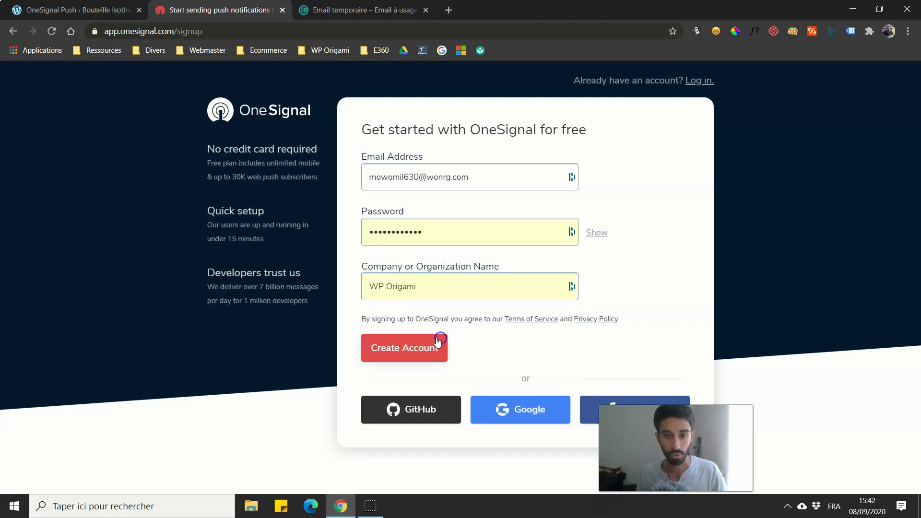
left_click_drag(393, 287, 467, 298)
type("ri")
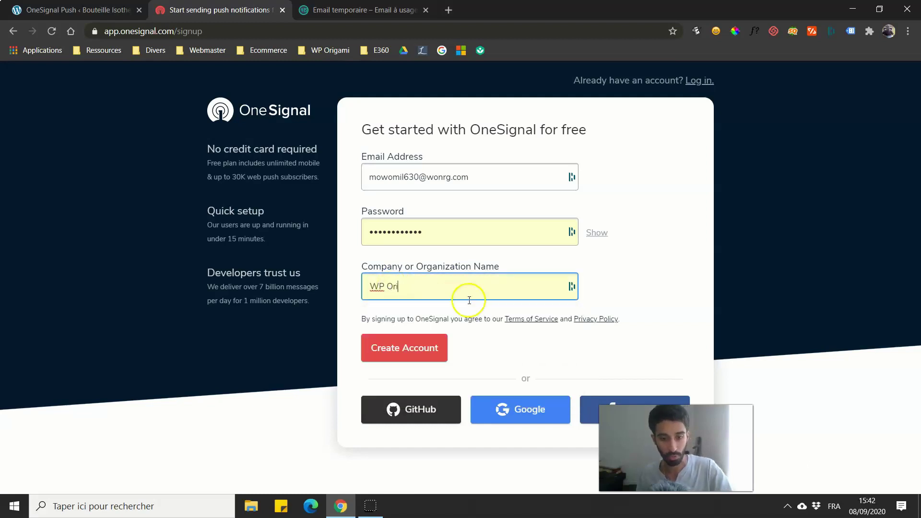
left_click(427, 349)
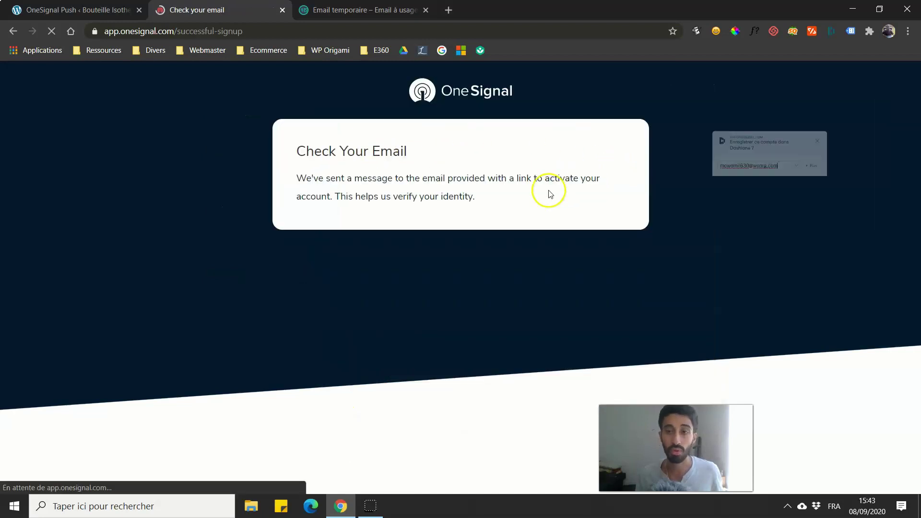
Step: Refresh the temporary inbox, open OneSignal's confirmation email, and confirm the account
left_click(786, 206)
left_click(336, 10)
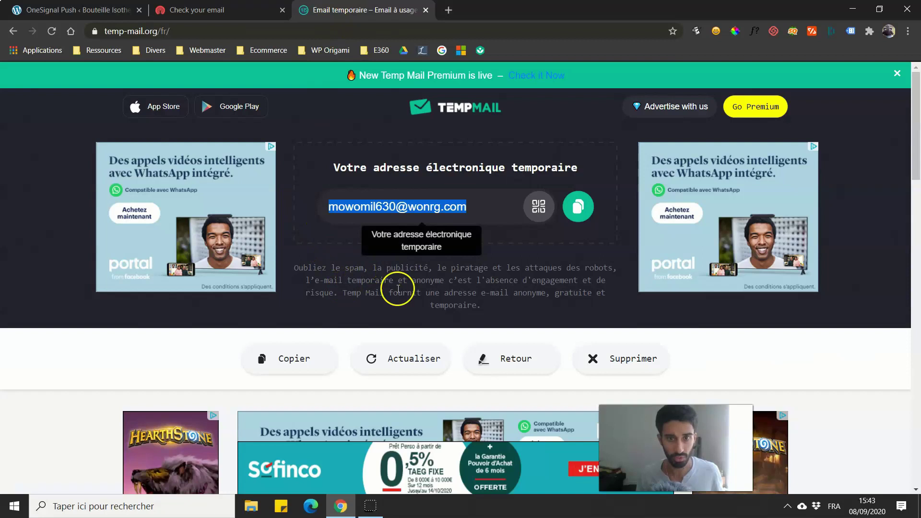
left_click(397, 358)
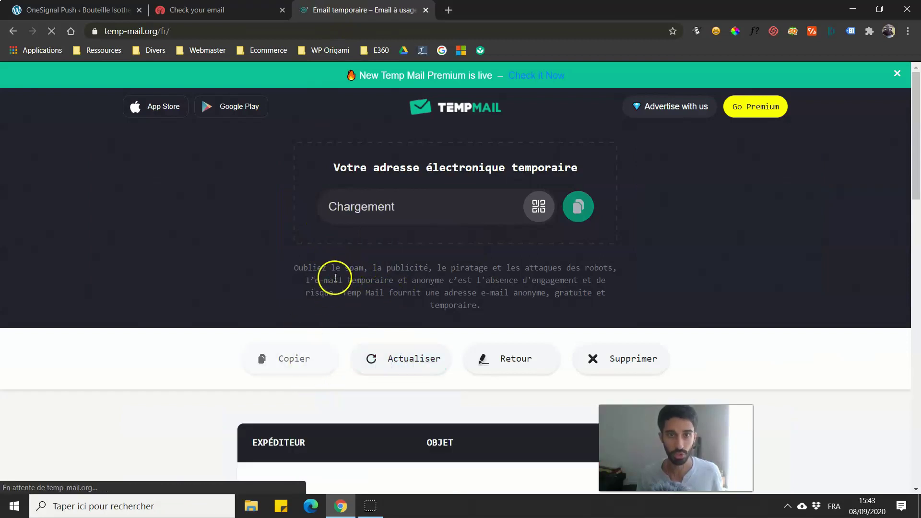
scroll(335, 276, "down", 4)
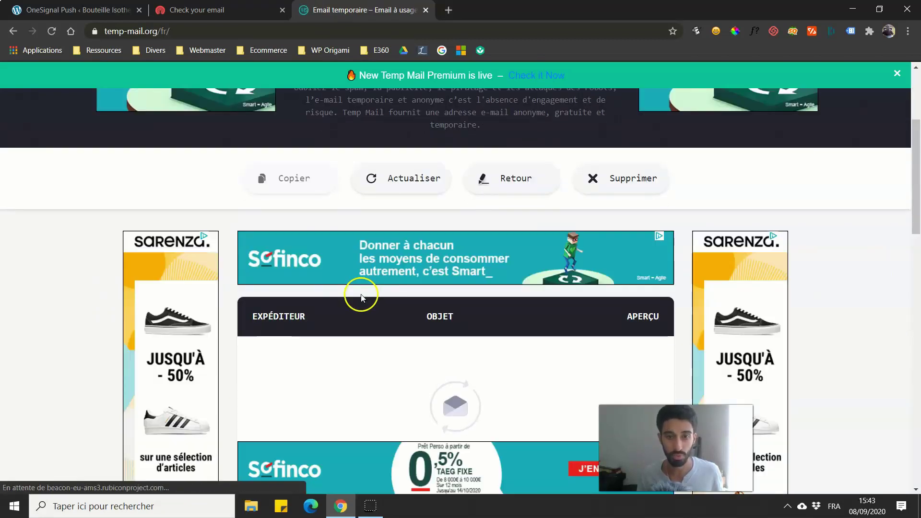
scroll(323, 364, "down", 4)
scroll(346, 181, "up", 4)
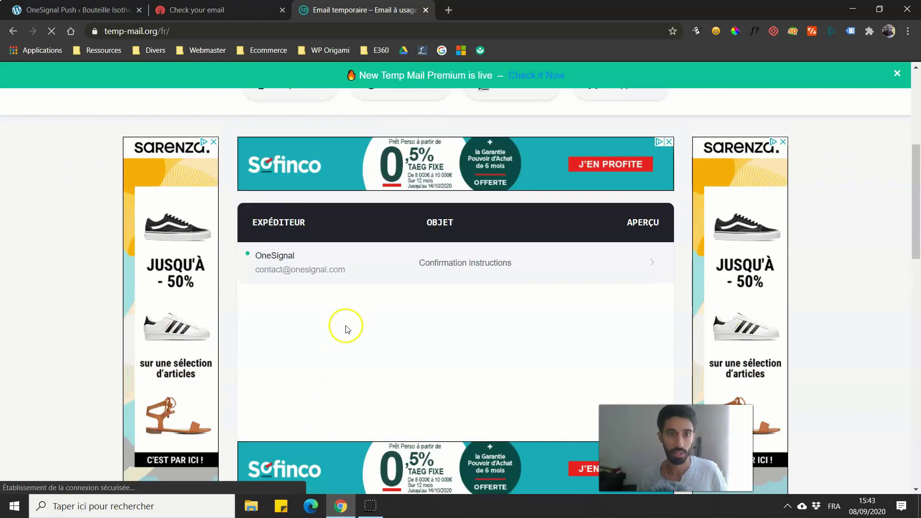
left_click(296, 347)
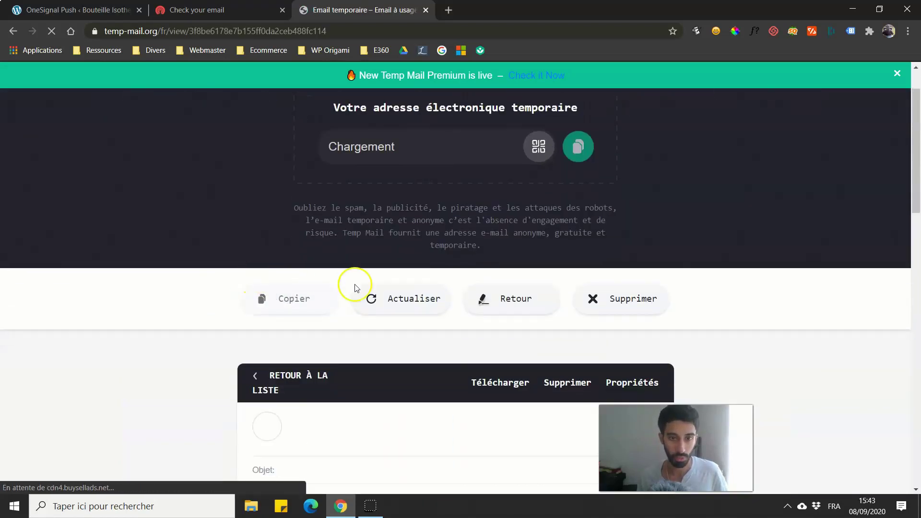
scroll(327, 276, "down", 5)
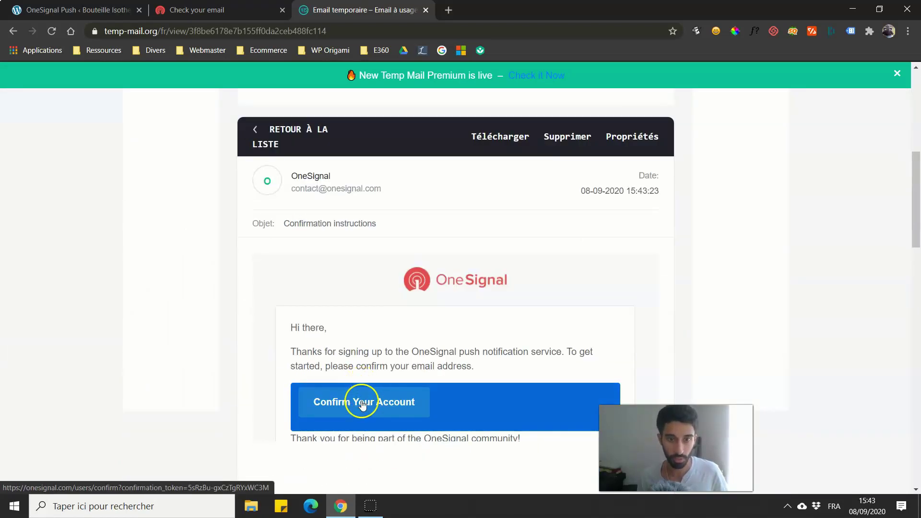
left_click(365, 411)
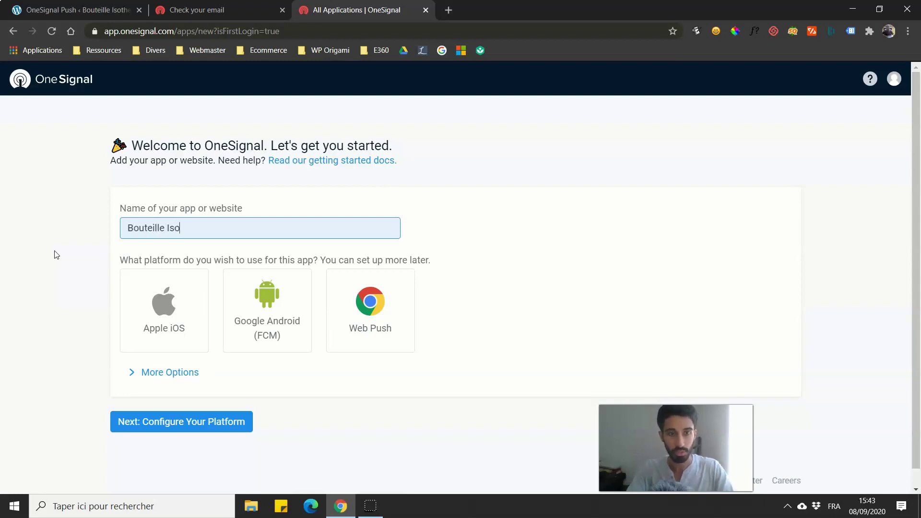
Step: Choose Web Push as the app platform and continue to its configuration
left_click(369, 301)
scroll(281, 345, "down", 1)
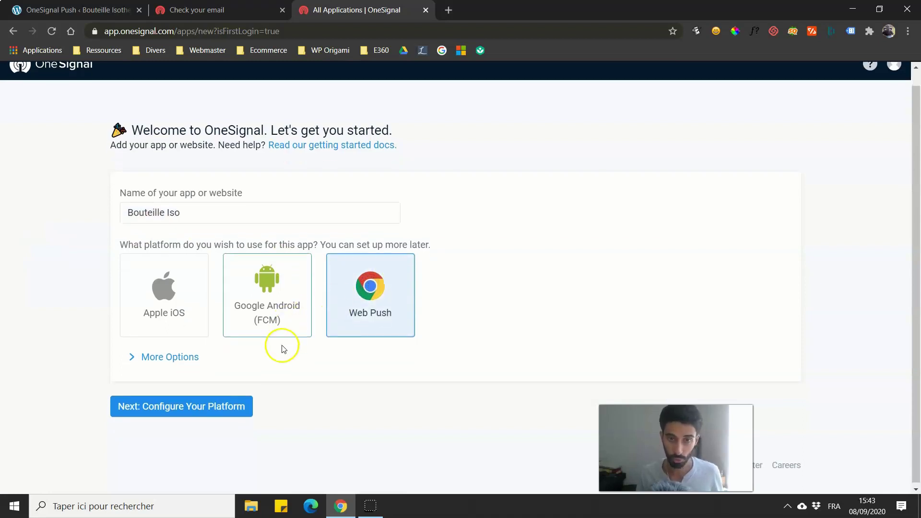
left_click(168, 407)
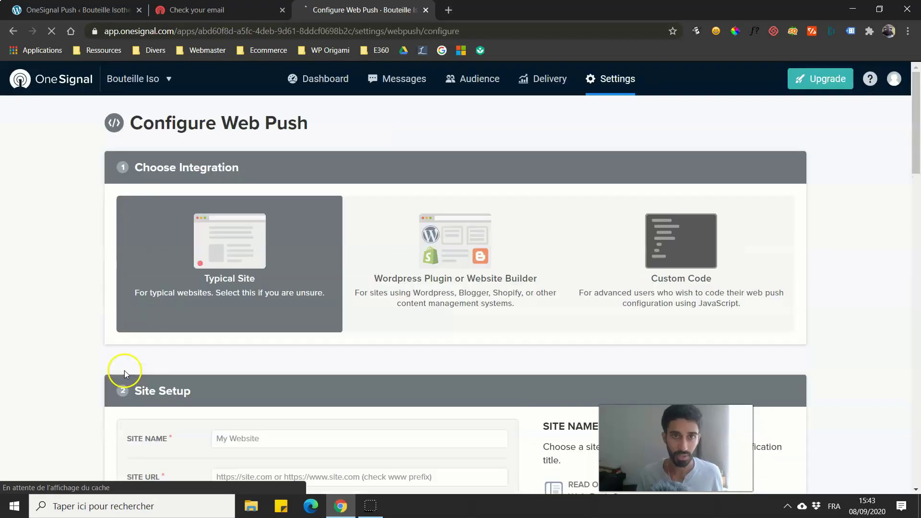
scroll(133, 227, "down", 1)
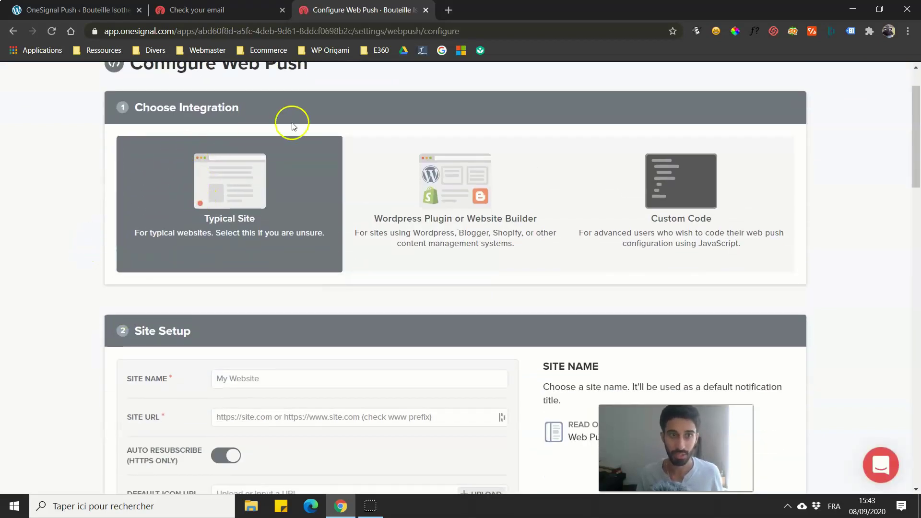
Step: Select the WordPress plugin integration and enter Bouteille Isotherme as the site name
left_click(443, 211)
scroll(274, 318, "down", 1)
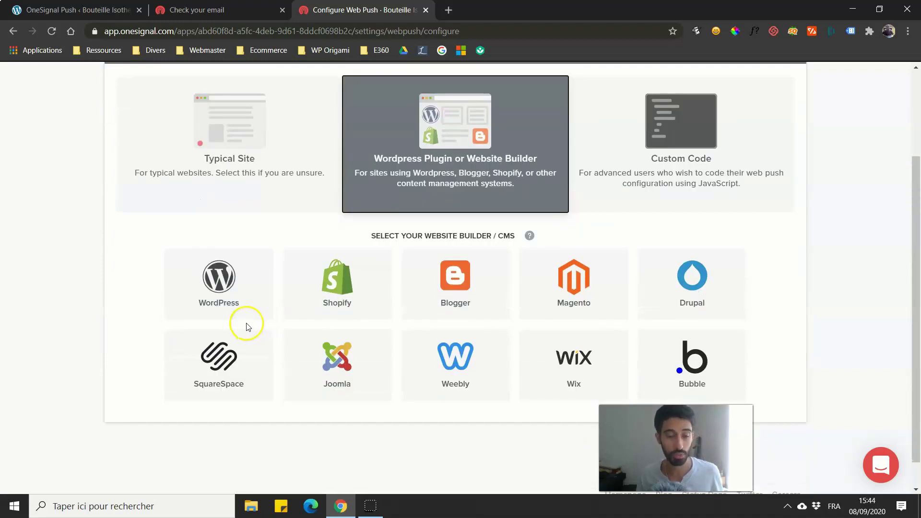
left_click(240, 303)
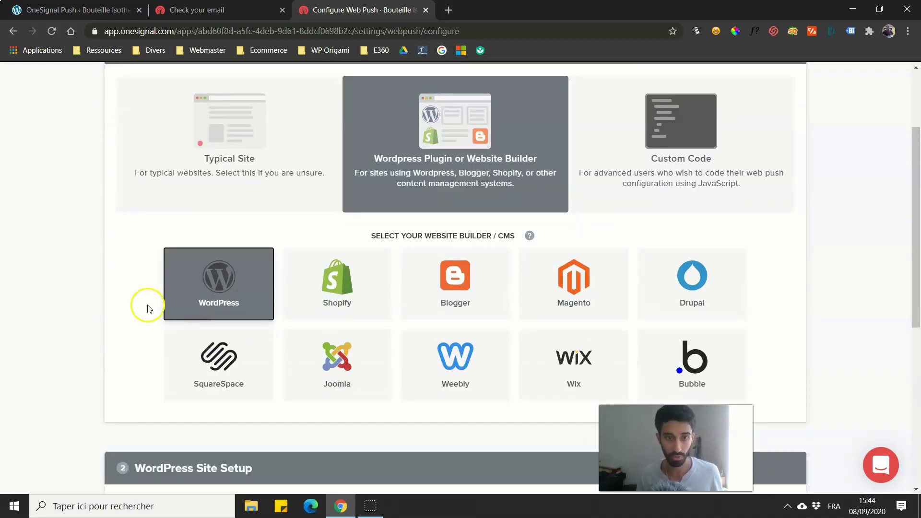
scroll(148, 308, "down", 2)
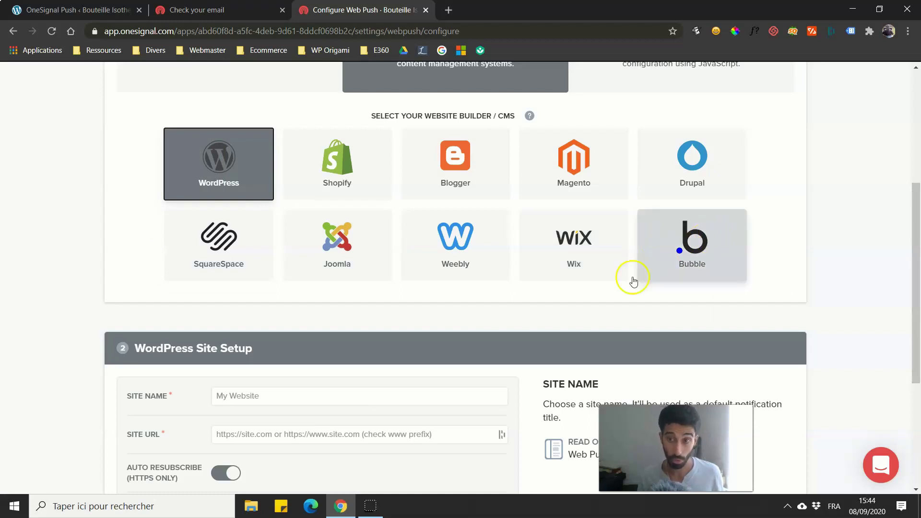
scroll(633, 281, "down", 5)
left_click(243, 185)
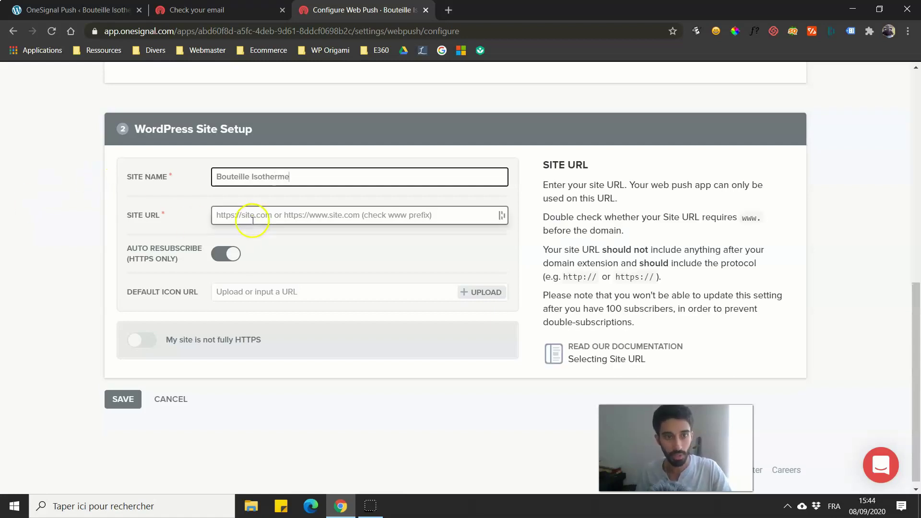
left_click(104, 10)
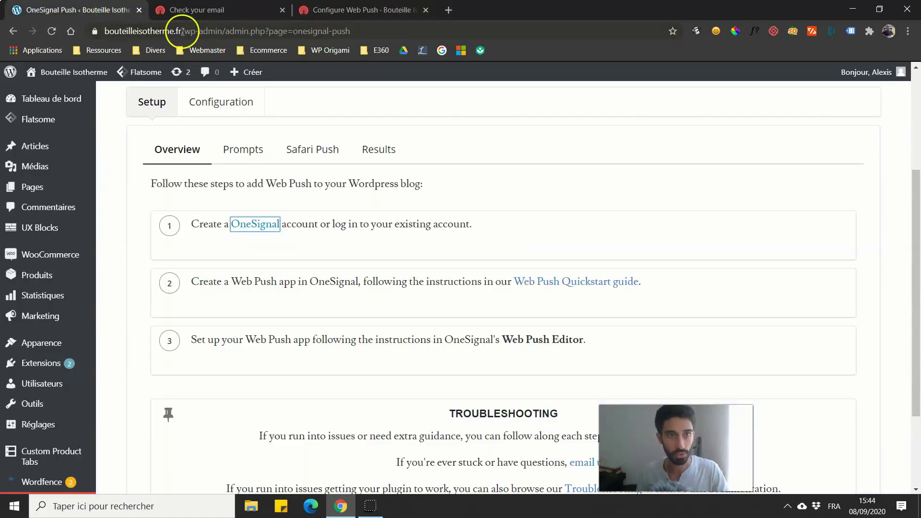
left_click_drag(181, 31, 89, 38)
key("ctrl+c")
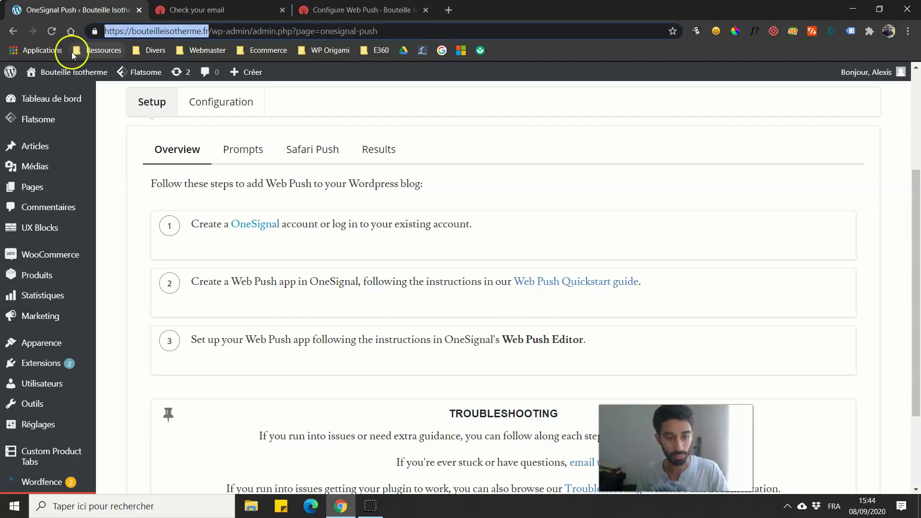
left_click(336, 9)
left_click(263, 215)
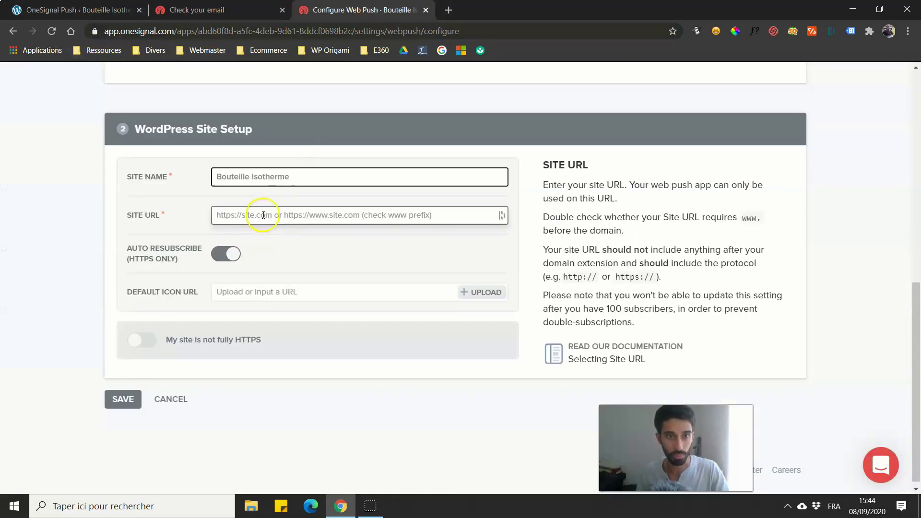
key("ctrl+v")
left_click(38, 287)
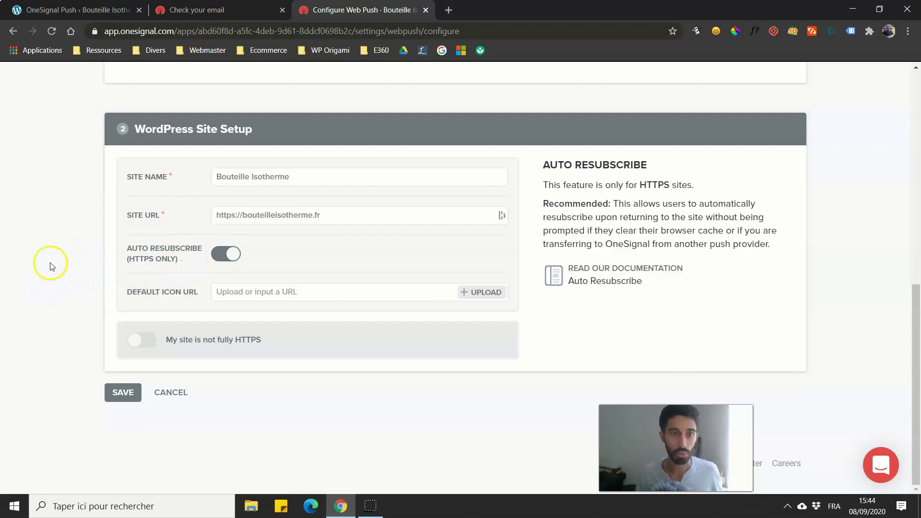
Step: Check the Site URL's https prefix and leave the default notification icon empty
left_click(235, 218)
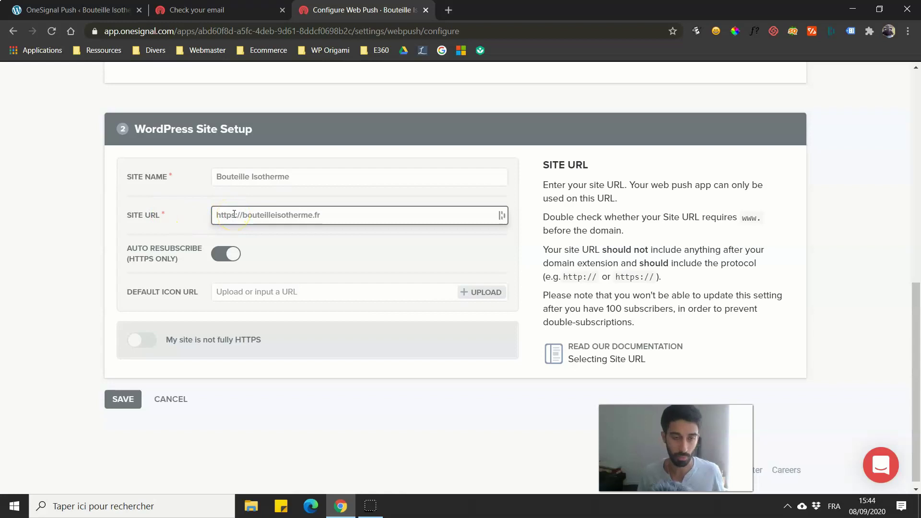
left_click(228, 214)
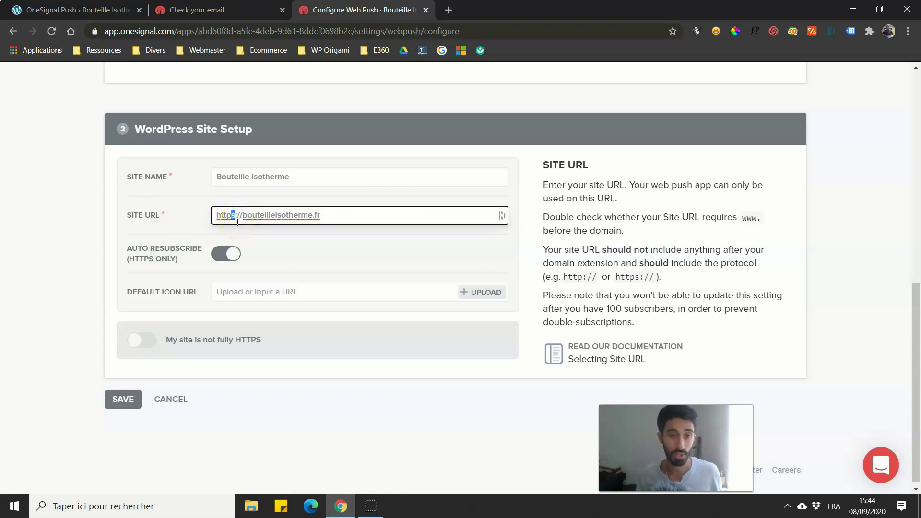
mouse_move(231, 295)
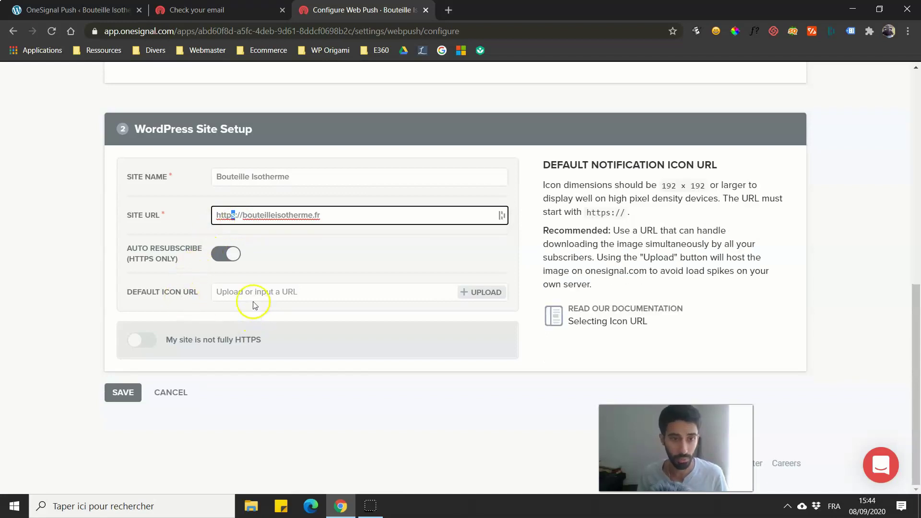
left_click(80, 298)
left_click(220, 294)
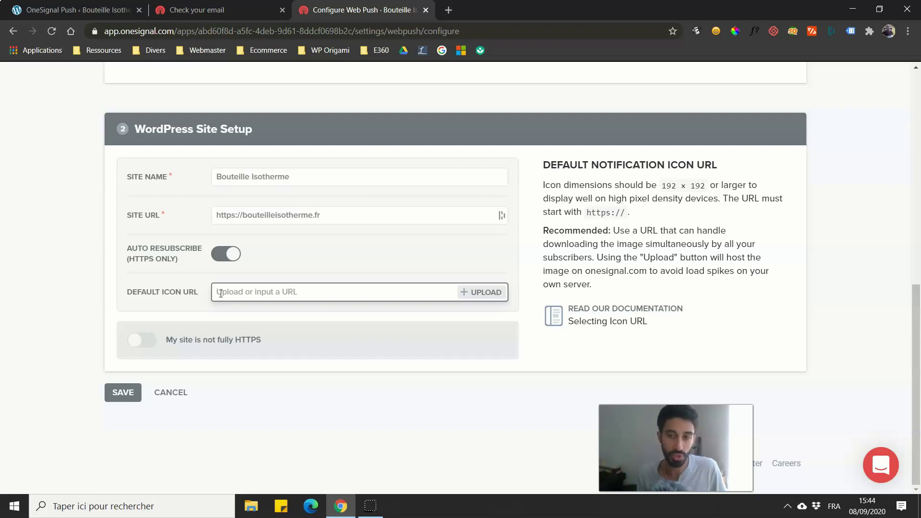
left_click(181, 286)
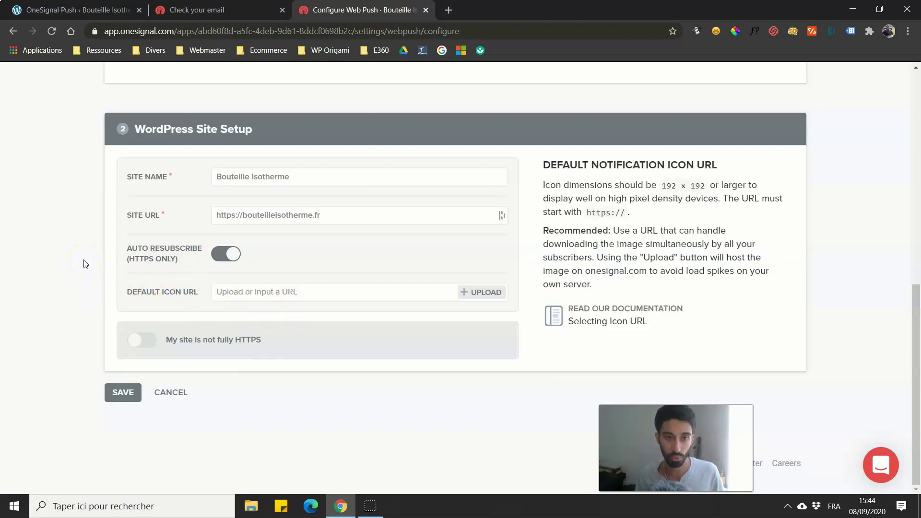
Step: Upload the diamond image uncropped as the default notification icon and save the site setup
left_click(471, 299)
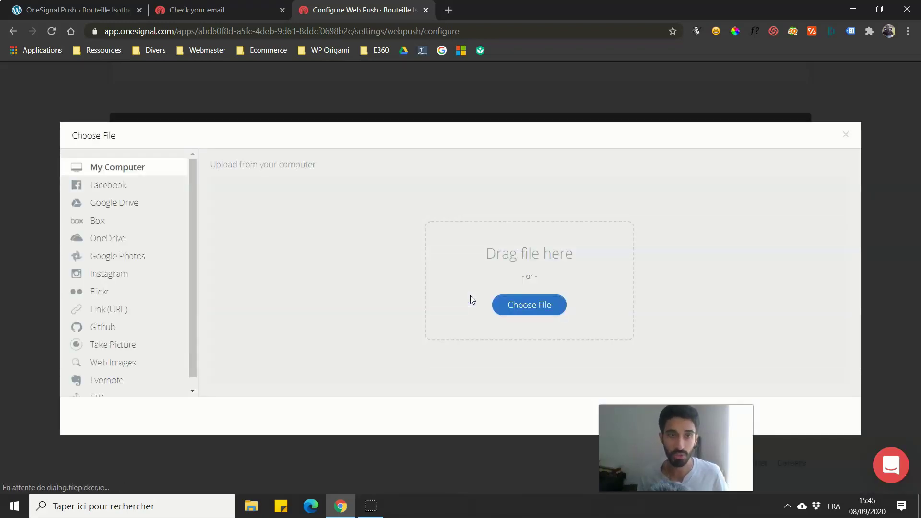
left_click(507, 314)
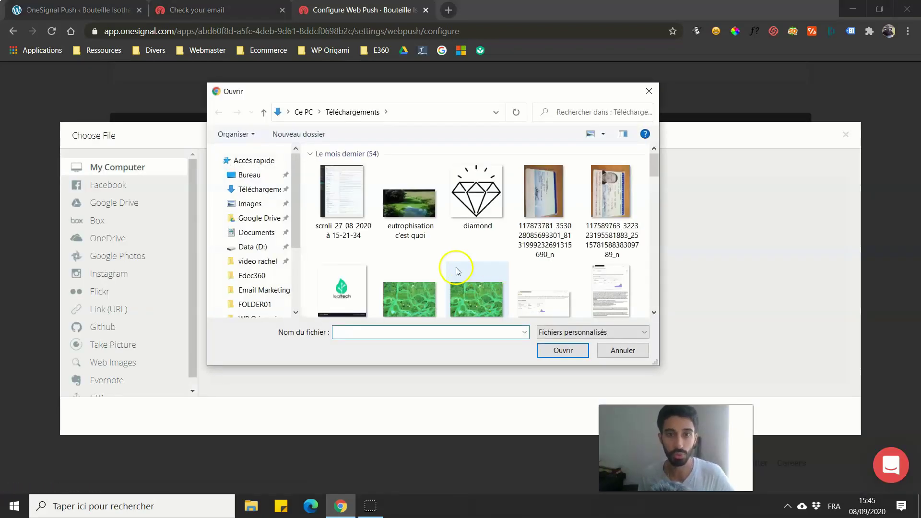
left_click(466, 202)
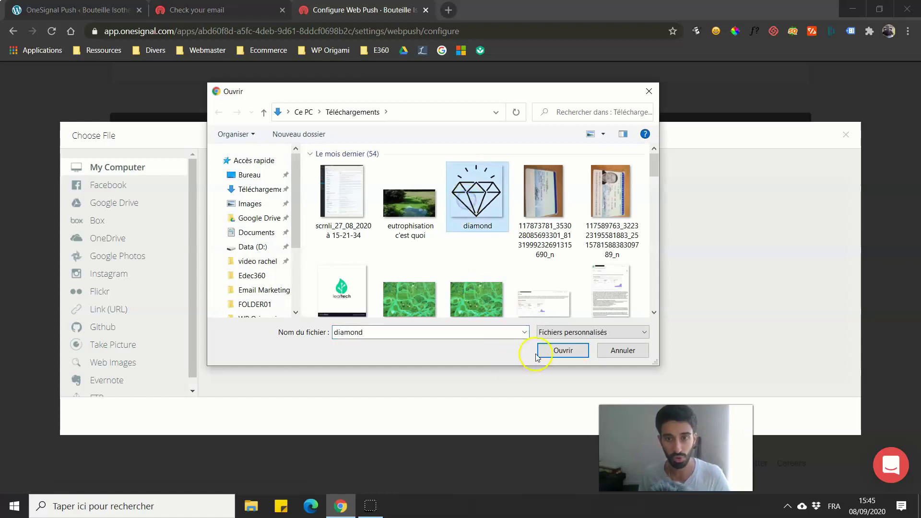
left_click(547, 350)
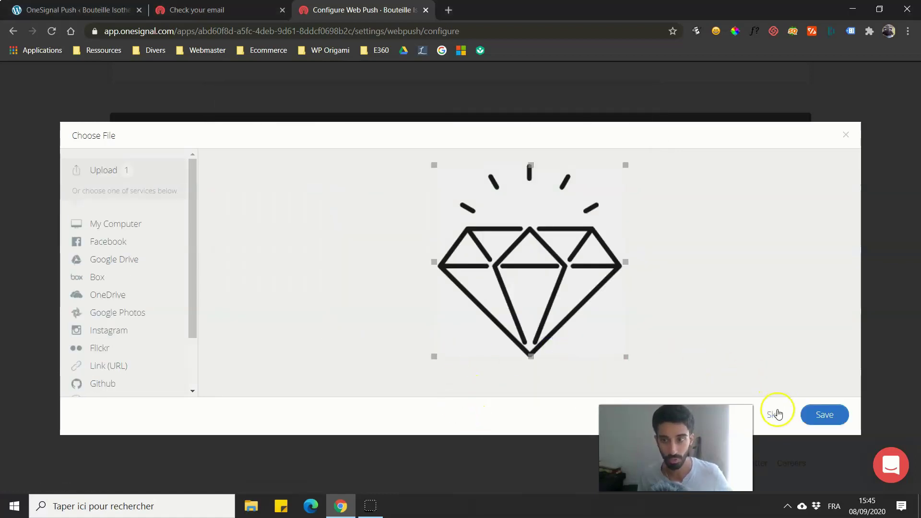
left_click(774, 415)
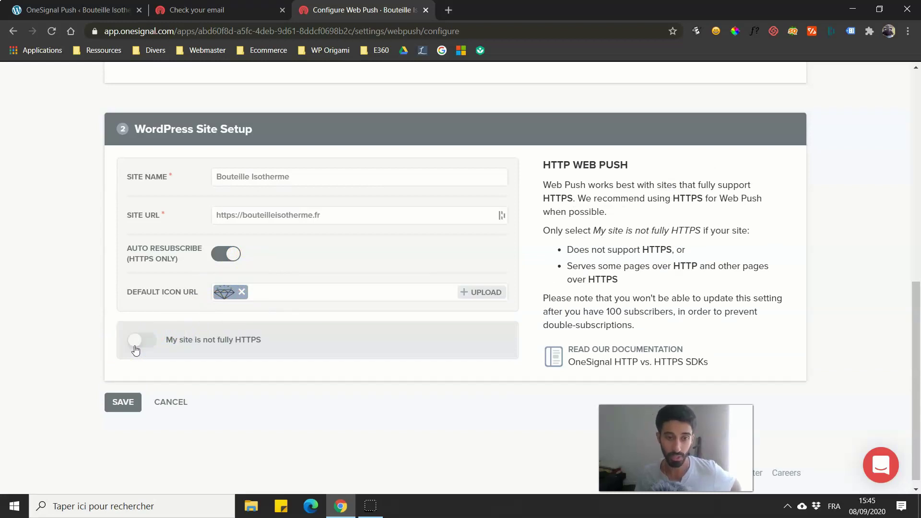
left_click(123, 403)
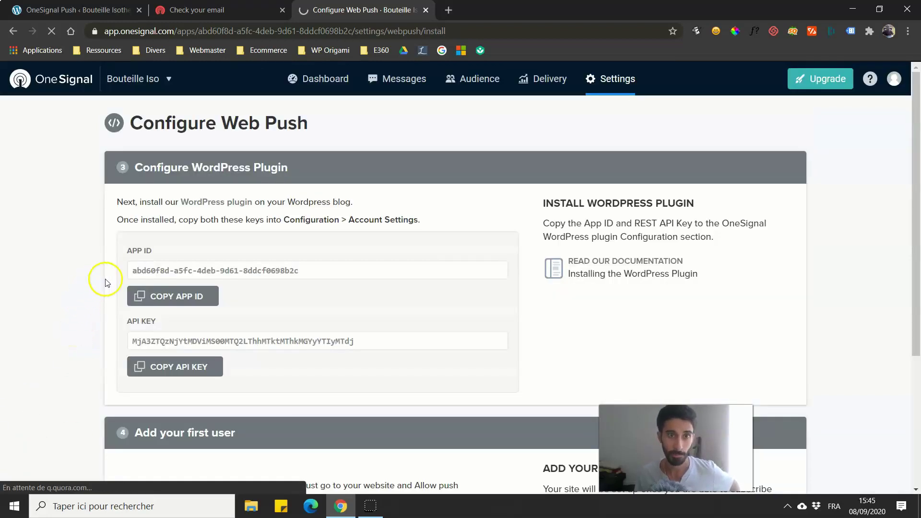
Step: Paste the OneSignal App ID into the WordPress plugin's Configuration App ID field
left_click(187, 298)
left_click(206, 10)
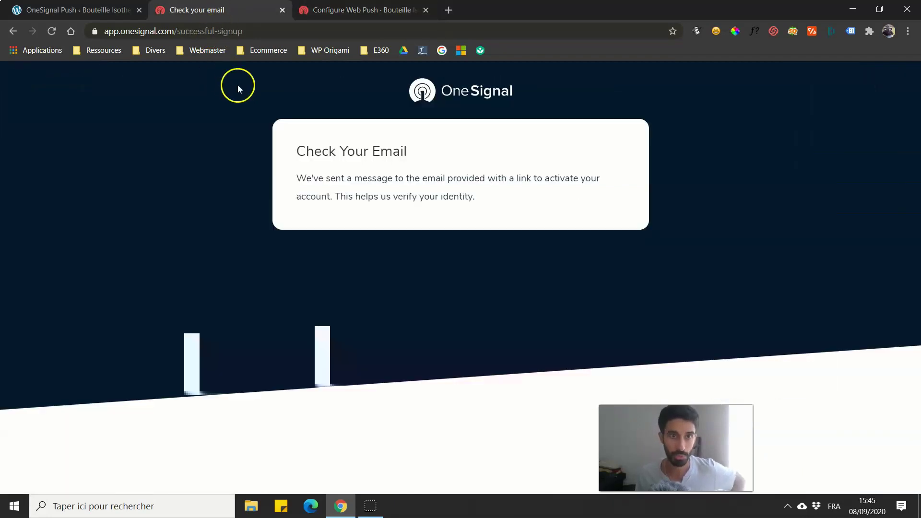
left_click(282, 9)
left_click(77, 10)
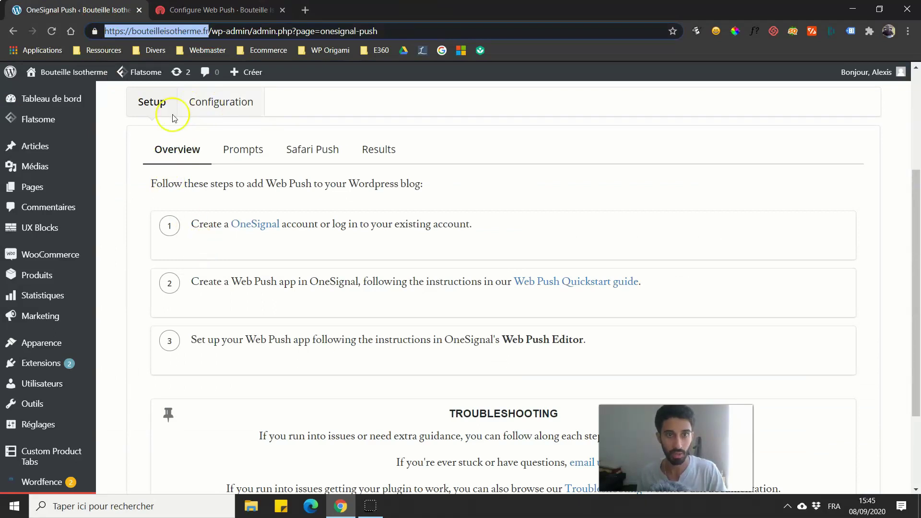
scroll(174, 118, "up", 4)
left_click(217, 281)
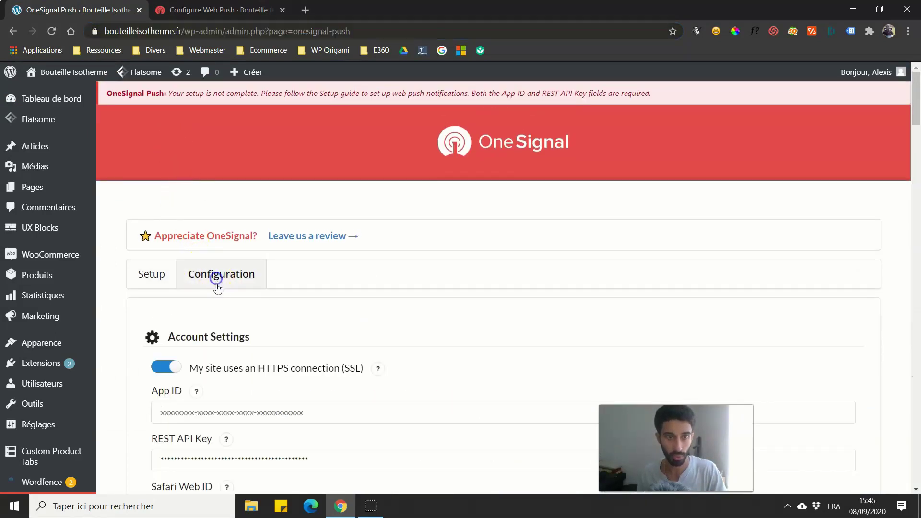
scroll(195, 401, "down", 2)
left_click(197, 288)
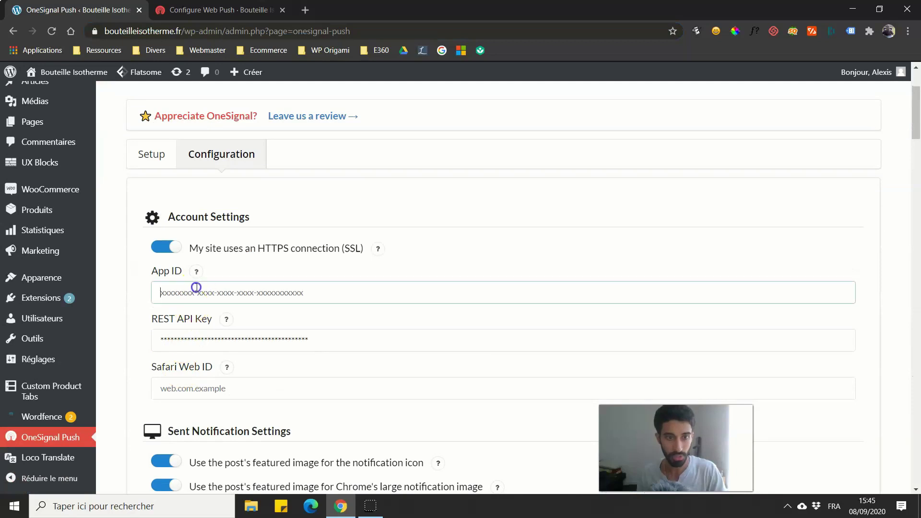
key("ctrl+v")
Step: Replace the plugin's masked REST API Key with the key copied from OneSignal
key("ctrl+Tab")
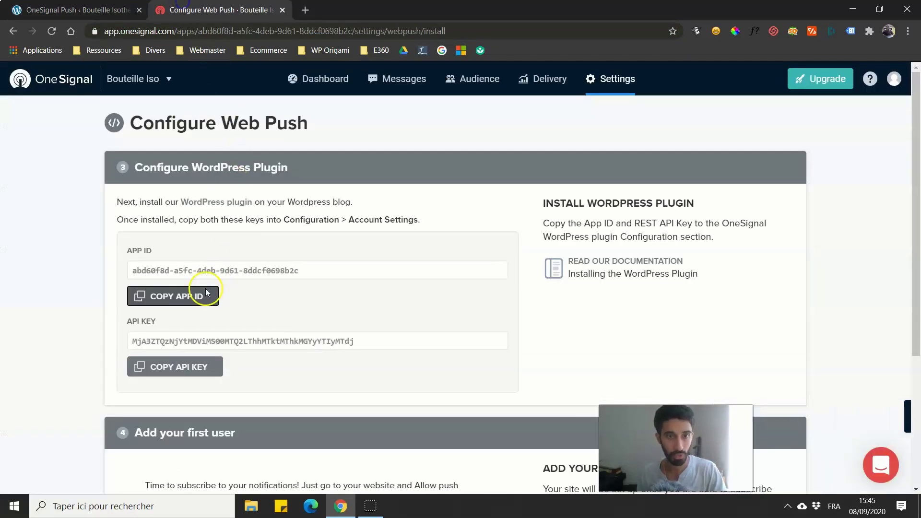
left_click(168, 369)
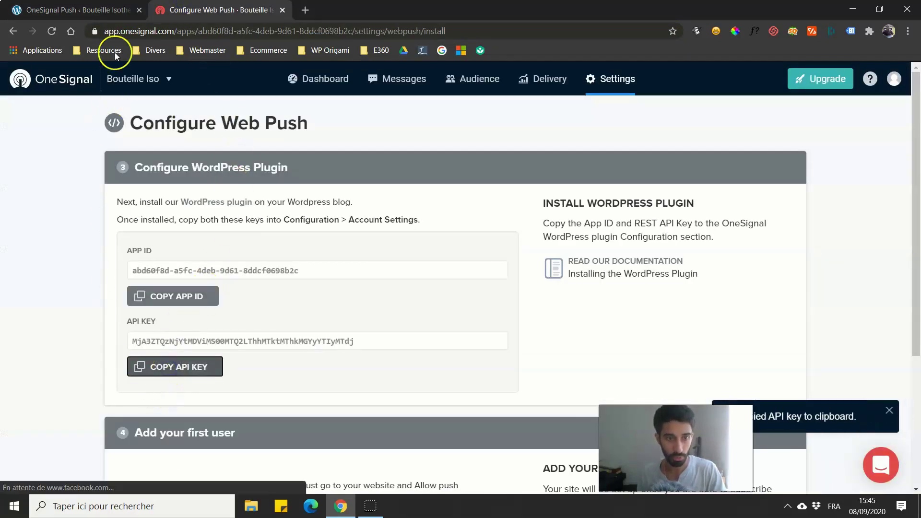
left_click(76, 10)
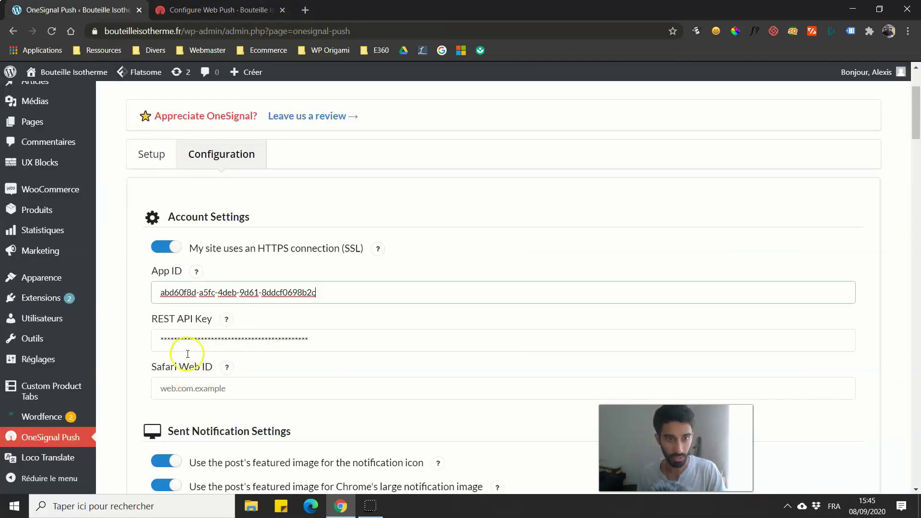
left_click(191, 338)
double_click(193, 342)
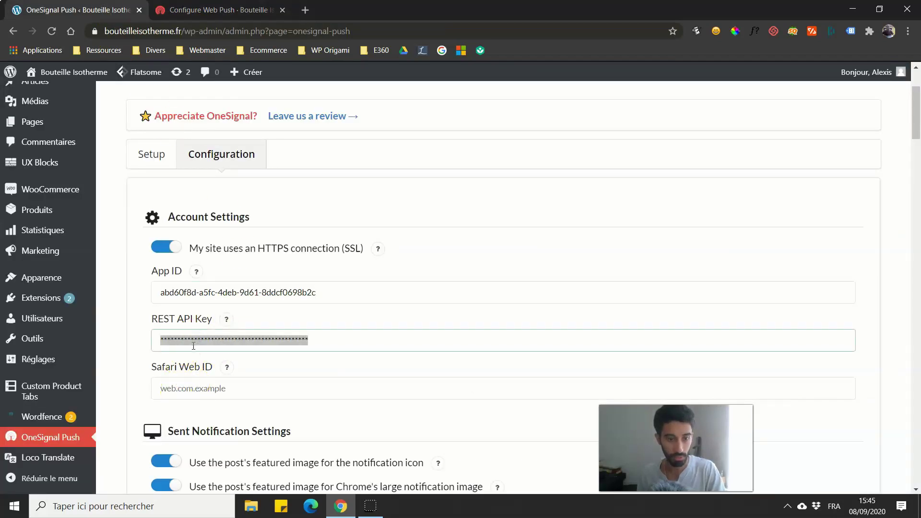
key("ctrl+v")
scroll(123, 339, "down", 1)
left_click(154, 160)
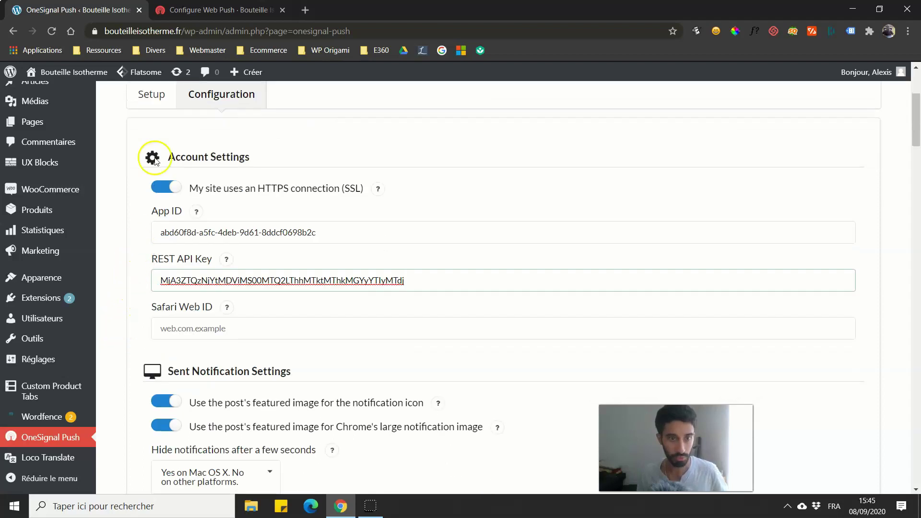
Step: Finish the OneSignal web push setup to reach the Platforms settings
left_click(207, 9)
scroll(134, 325, "down", 4)
left_click(123, 410)
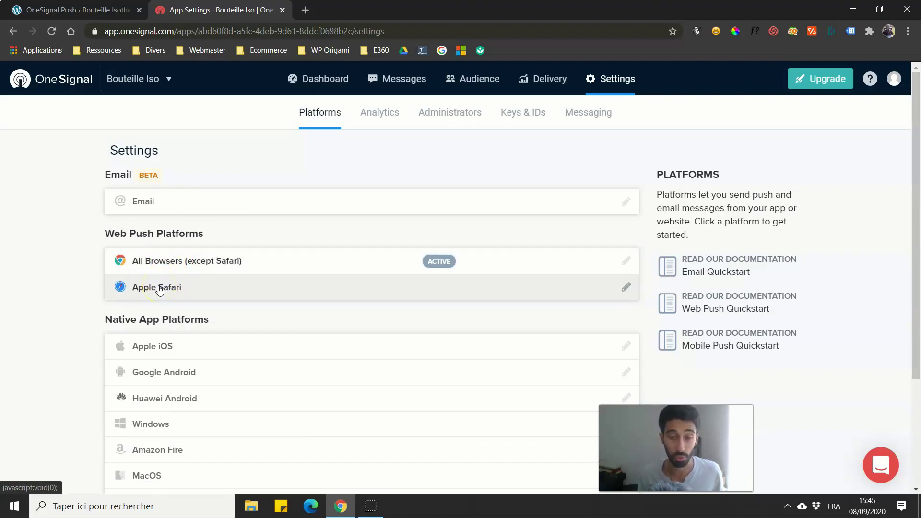
left_click(159, 289)
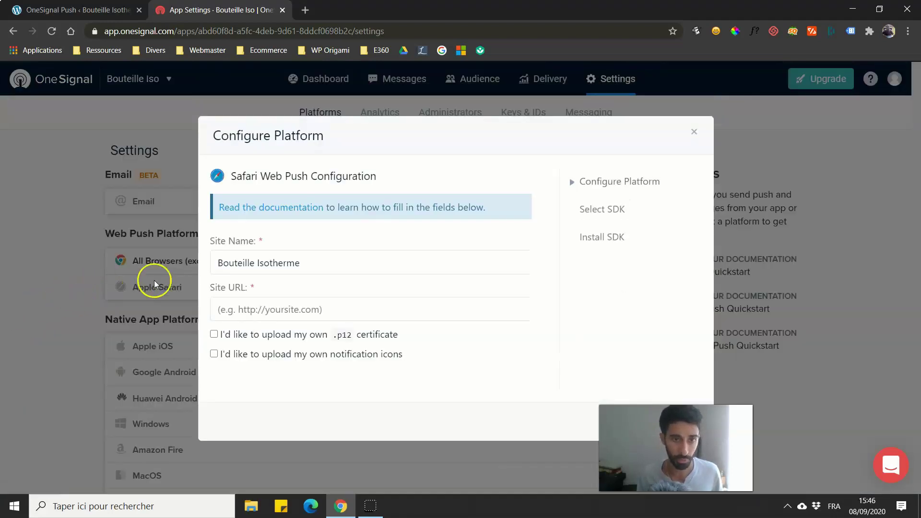
left_click(286, 265)
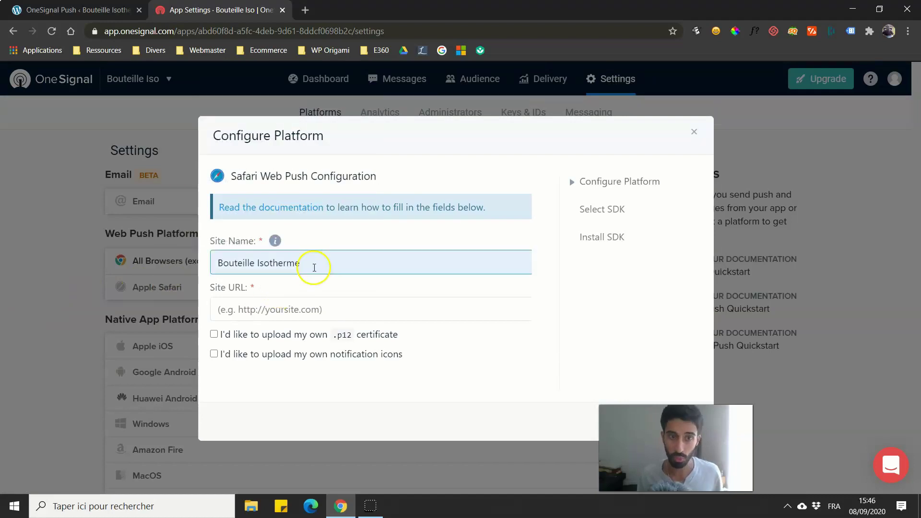
left_click(77, 9)
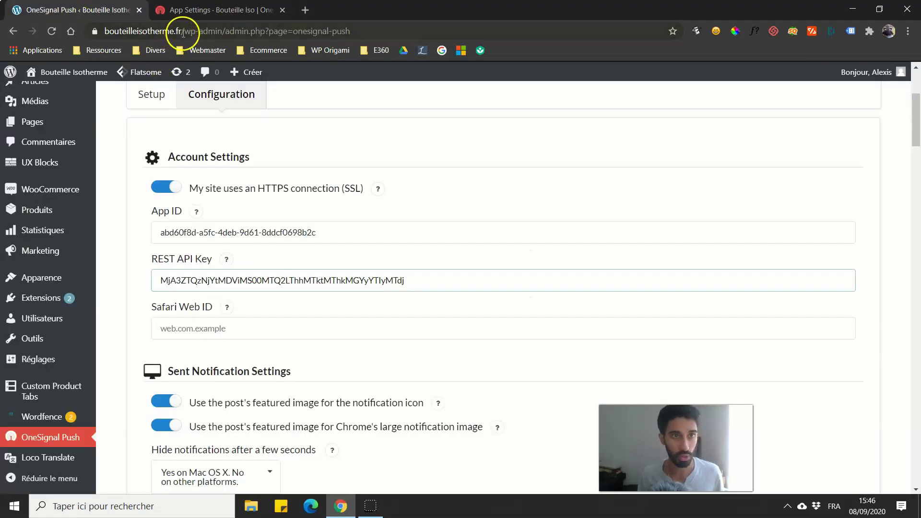
left_click_drag(209, 31, 55, 33)
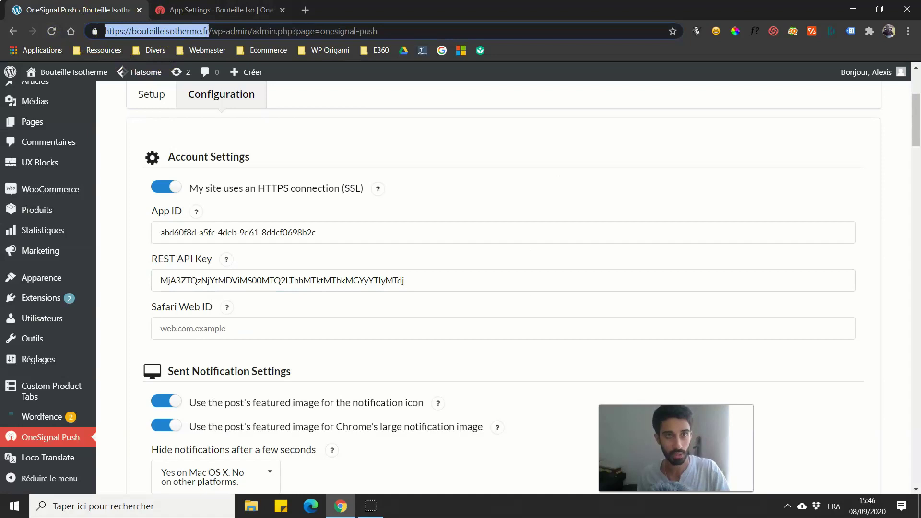
key("ctrl+c")
left_click(216, 9)
left_click(334, 309)
key("ctrl+v")
type("/")
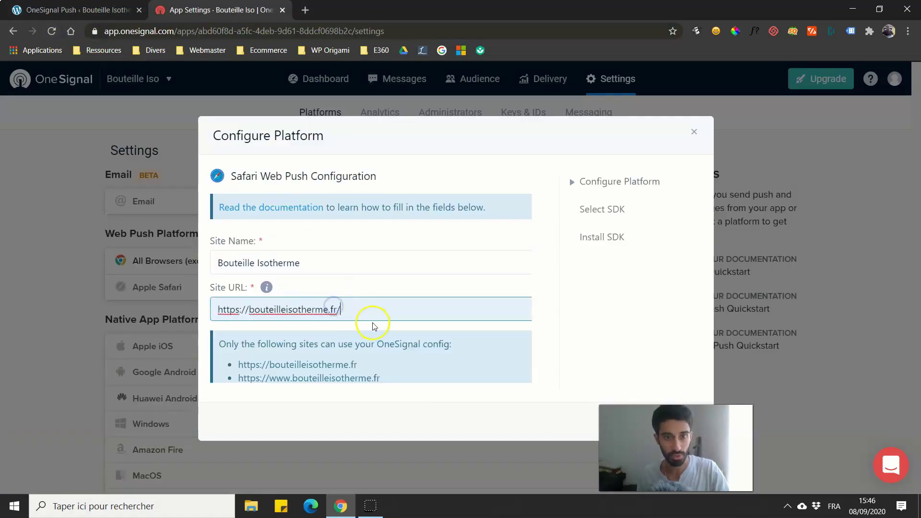
key("BackSpace")
left_click(574, 315)
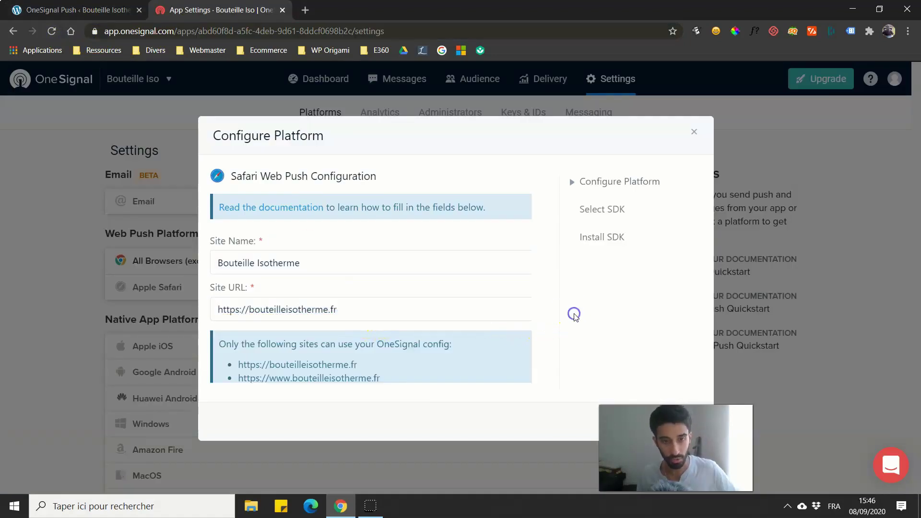
Step: Continue and choose WordPress as the target SDK
scroll(529, 332, "down", 2)
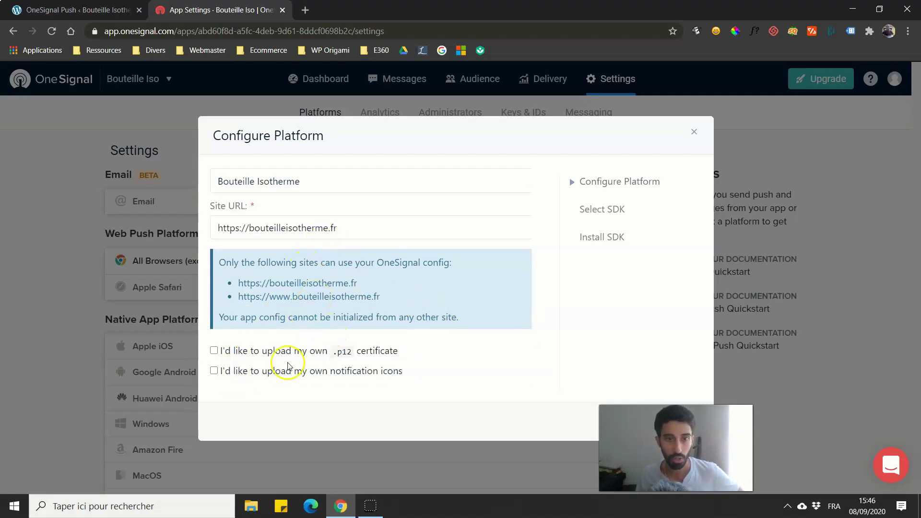
left_click(417, 436)
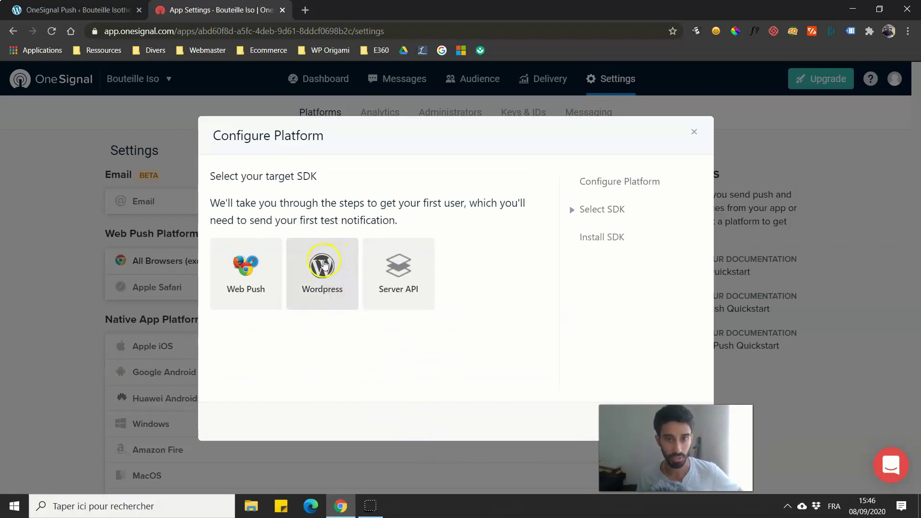
left_click(325, 264)
Step: Copy the Safari Web ID from OneSignal into the WordPress plugin's Safari Web ID field
left_click(689, 416)
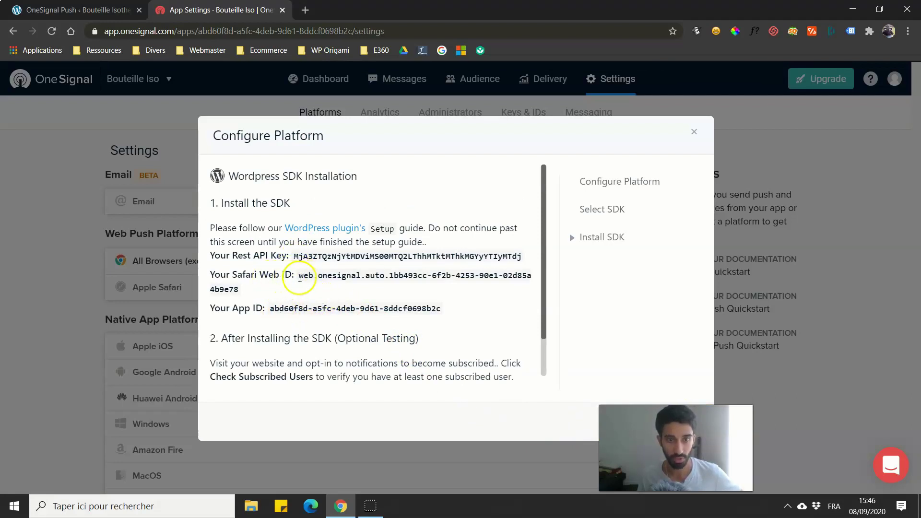
left_click_drag(292, 279, 245, 289)
right_click(331, 281)
left_click(338, 286)
key("ctrl+Tab")
left_click(182, 331)
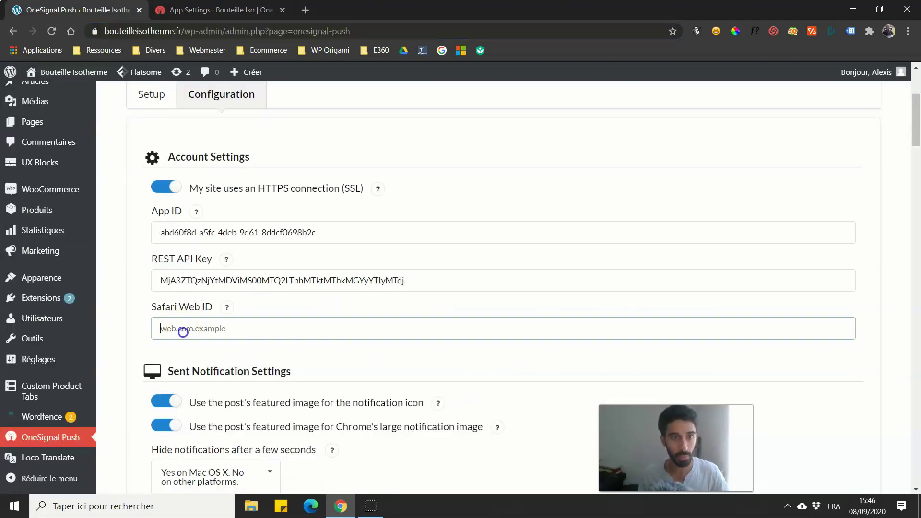
key("ctrl+v")
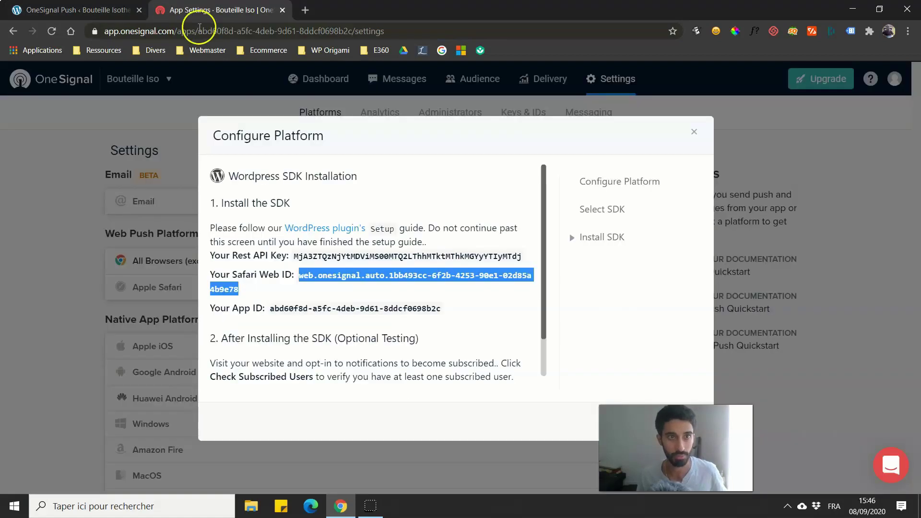
Step: Close the OneSignal platform setup and confirm leaving it
left_click(207, 11)
left_click(590, 419)
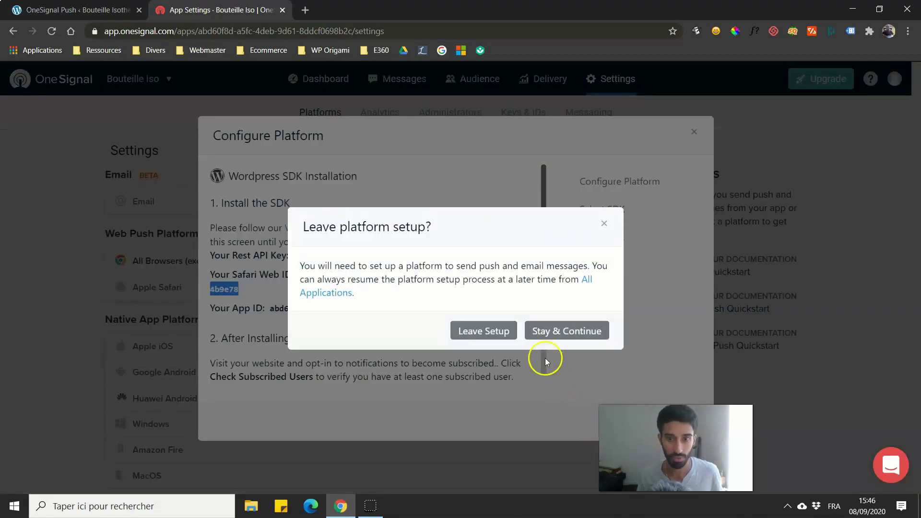
left_click(503, 337)
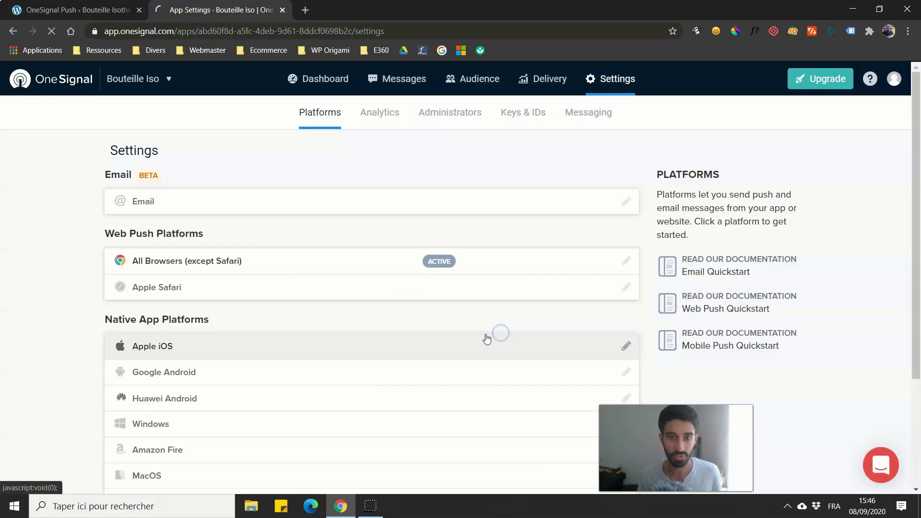
Step: Save the WordPress OneSignal plugin settings and confirm Apple Safari shows active in OneSignal
scroll(278, 298, "down", 10)
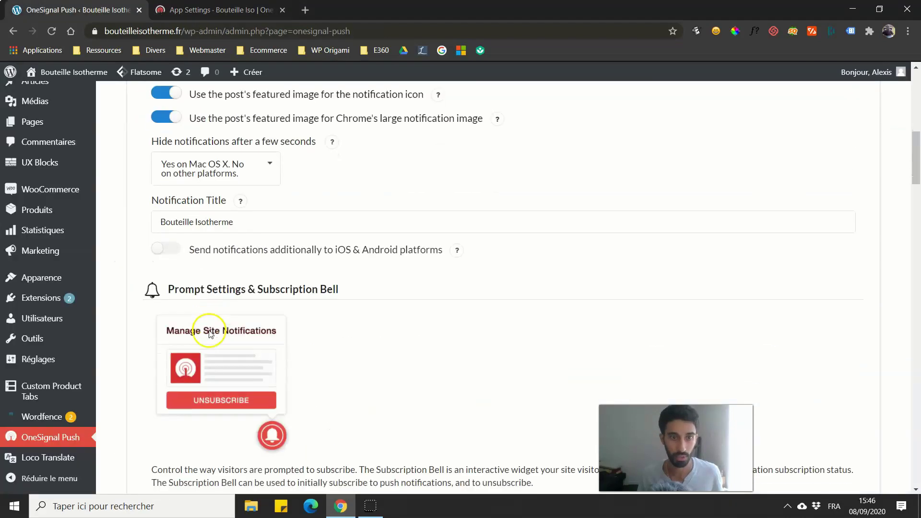
left_click_drag(914, 197, 915, 458)
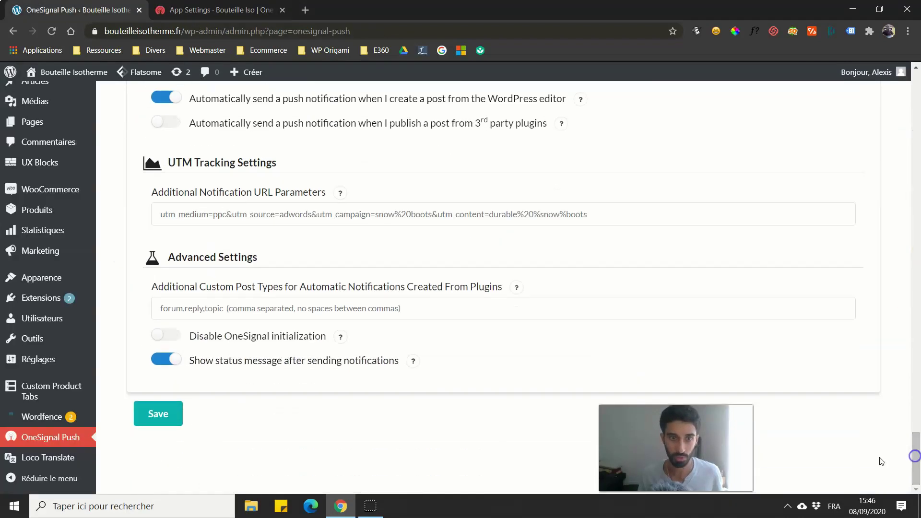
left_click(148, 417)
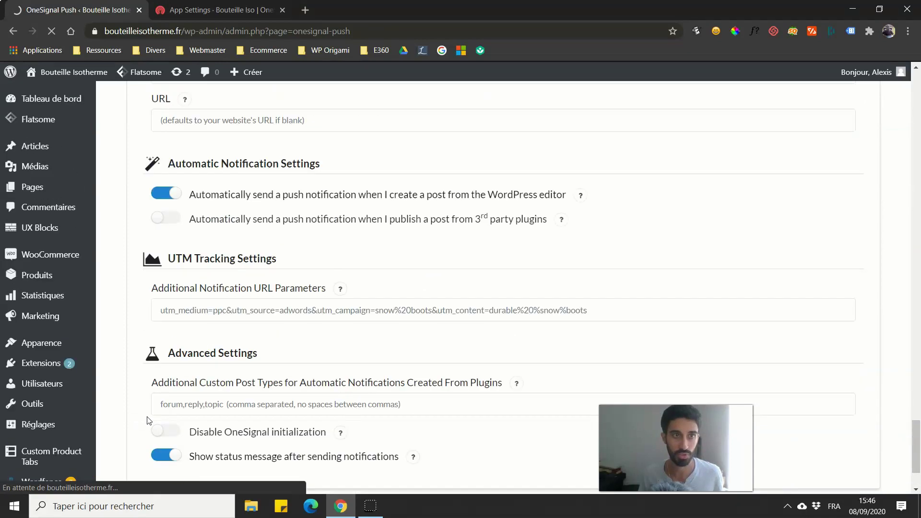
scroll(120, 386, "down", 4)
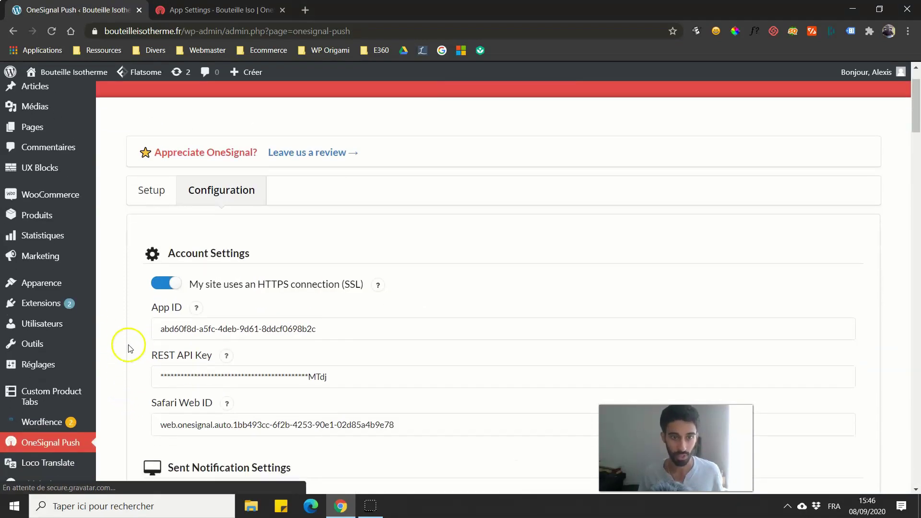
left_click(221, 9)
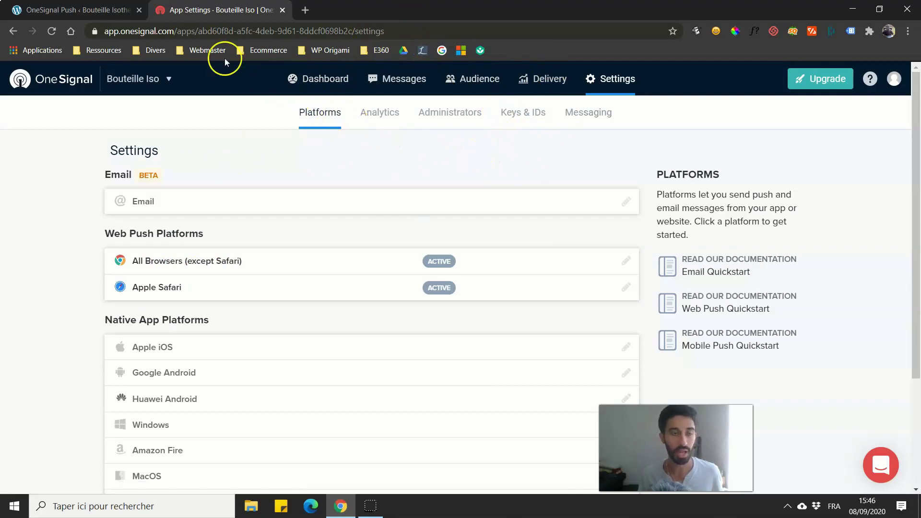
left_click(86, 9)
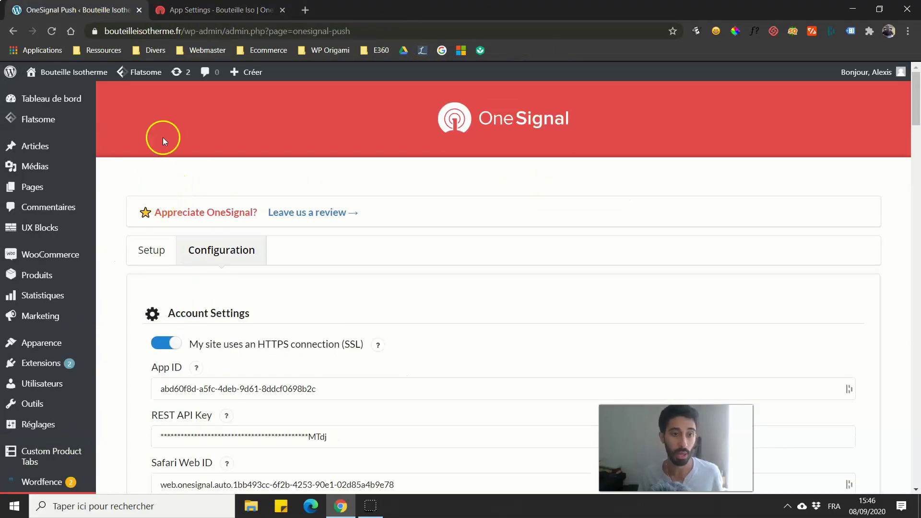
Step: Open the live Bouteille Isotherme storefront from the admin bar and scroll its homepage
mouse_move(98, 82)
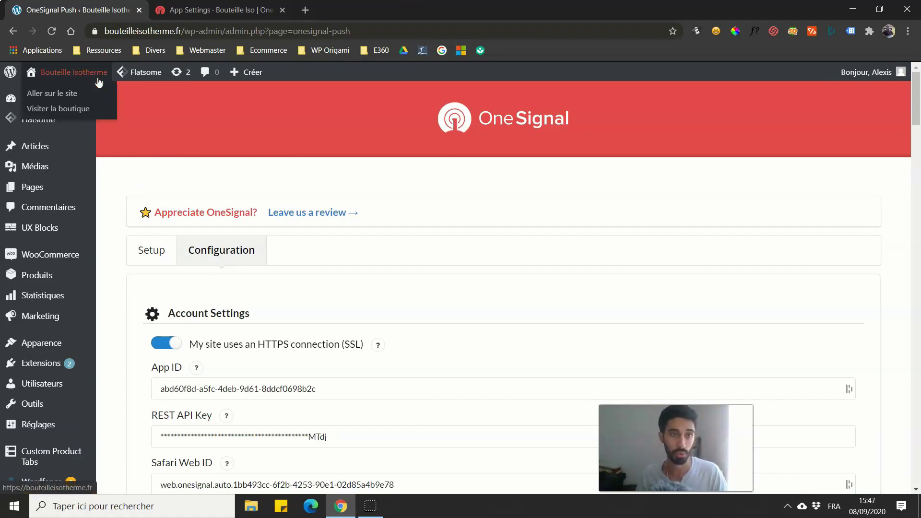
left_click(72, 94)
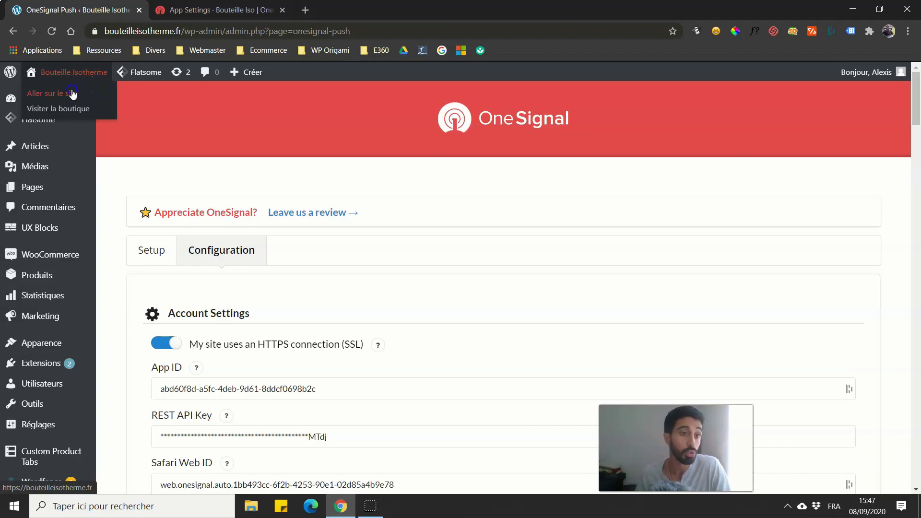
key("ctrl+Tab")
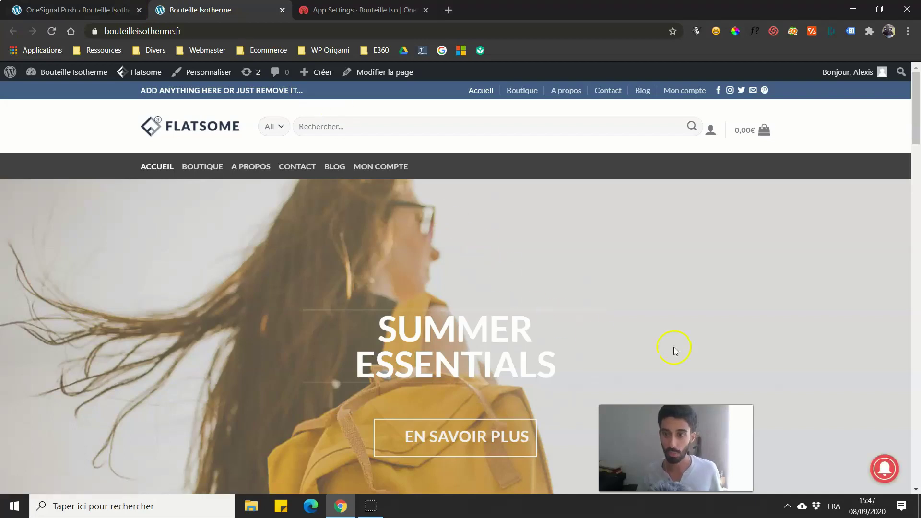
scroll(675, 309, "down", 3)
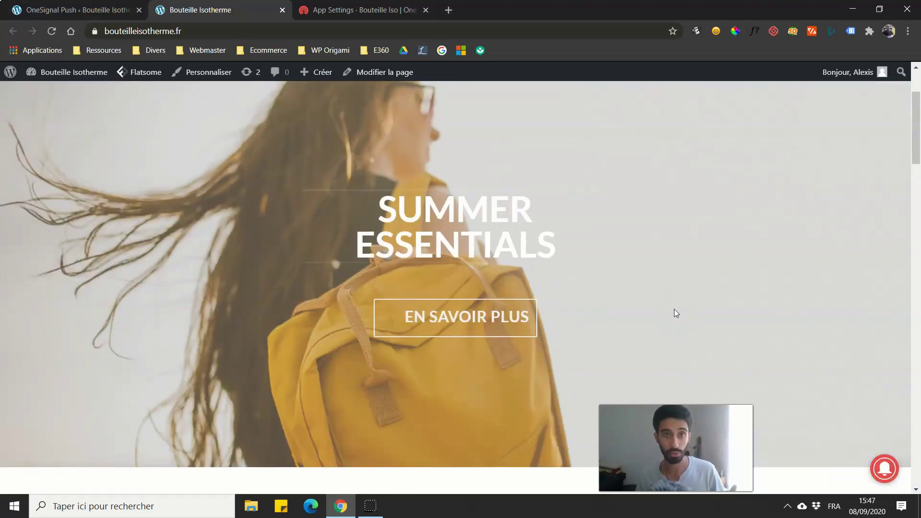
scroll(718, 215, "down", 4)
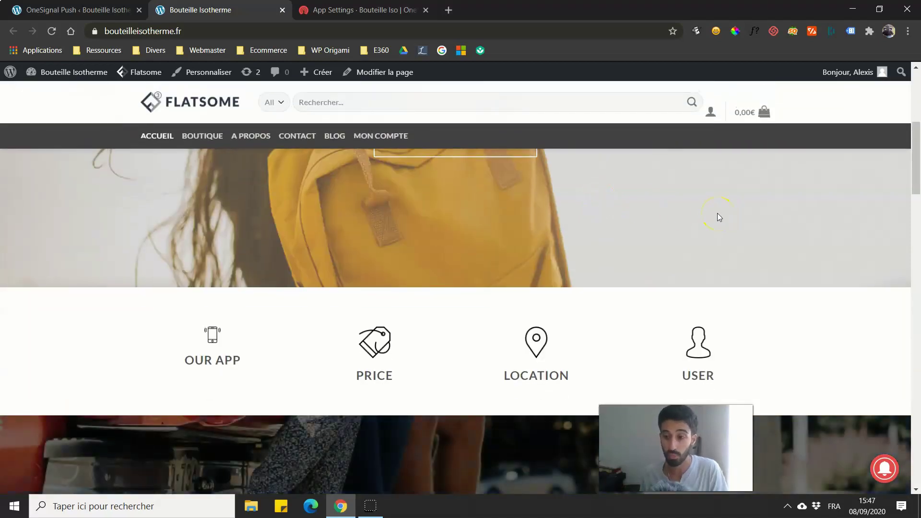
scroll(886, 422, "down", 8)
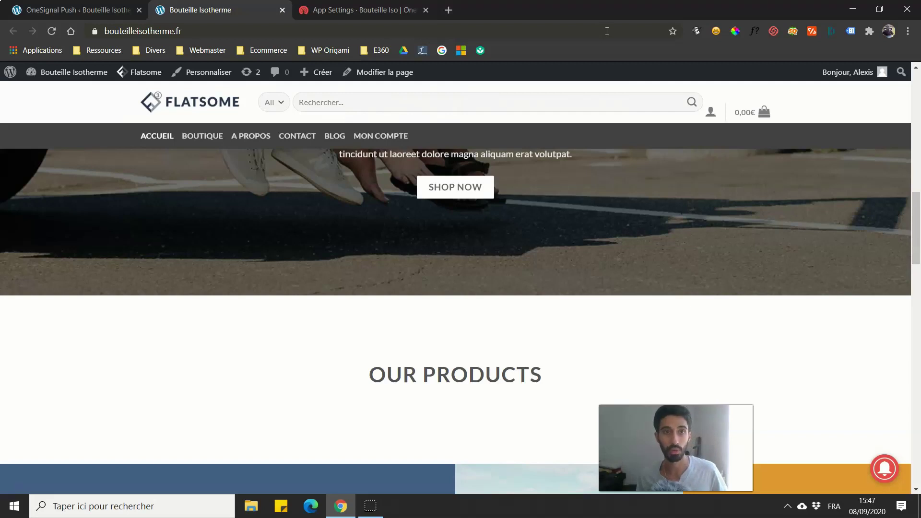
Step: Check the storefront's OneSignal subscribe bell, then return to the WordPress plugin settings
left_click(364, 10)
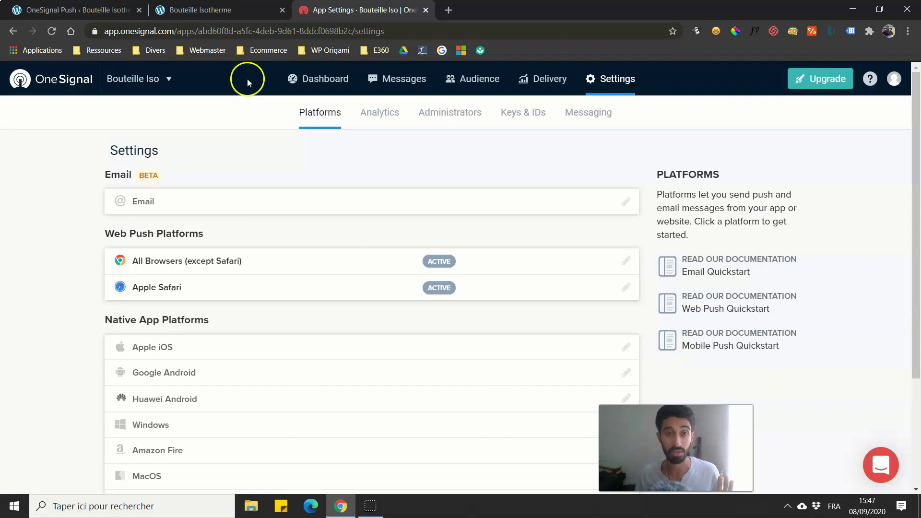
left_click(245, 14)
scroll(699, 180, "down", 4)
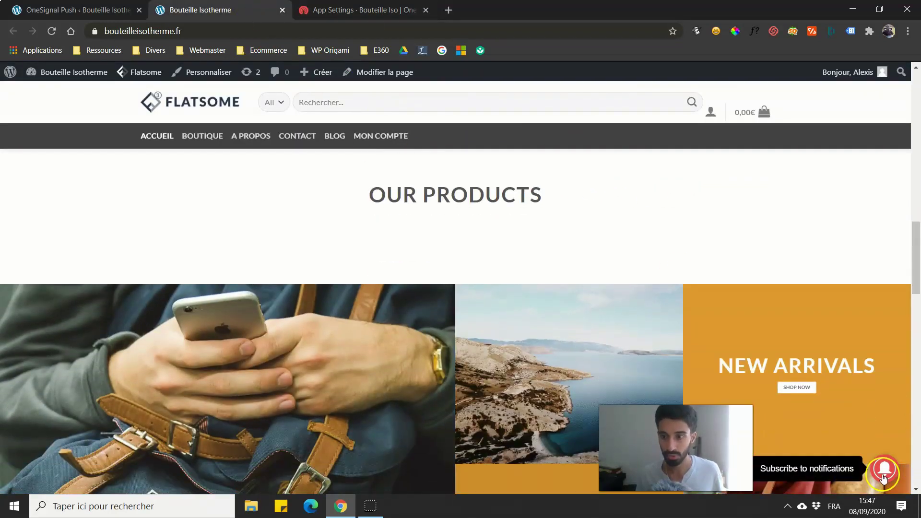
scroll(884, 477, "down", 4)
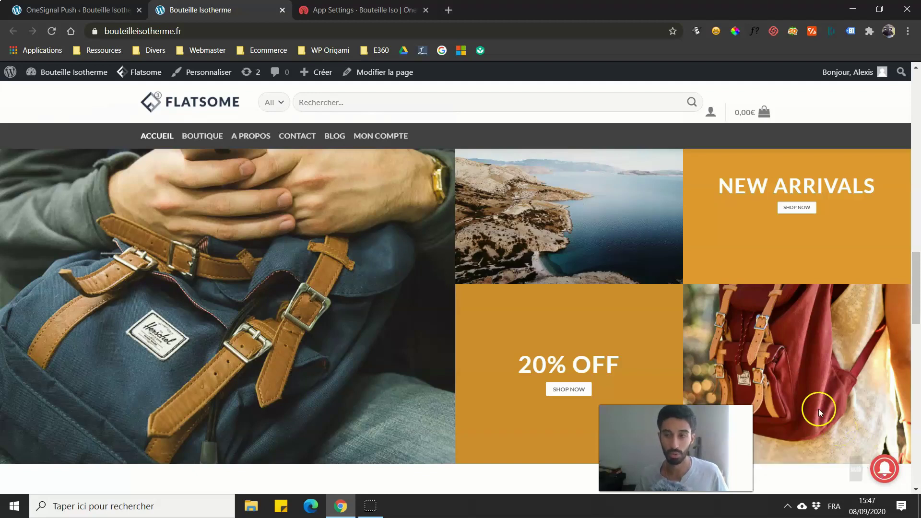
scroll(816, 403, "down", 3)
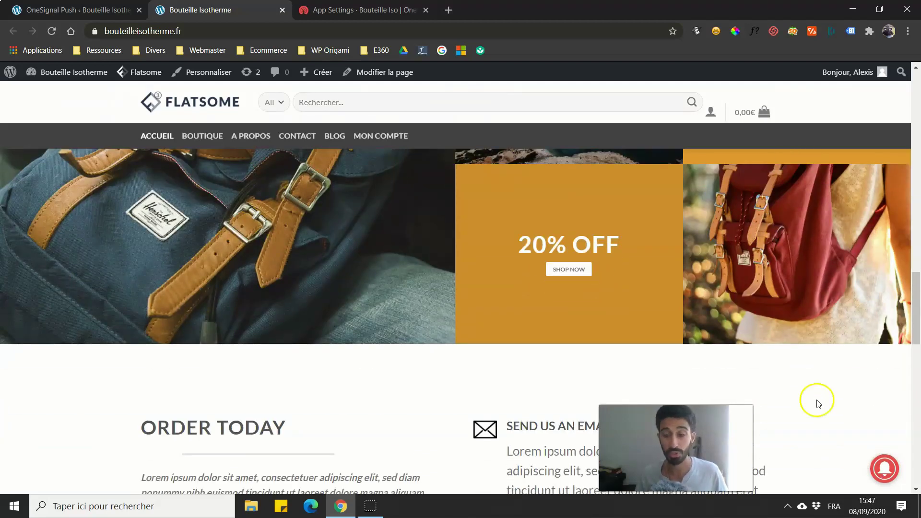
scroll(815, 403, "down", 2)
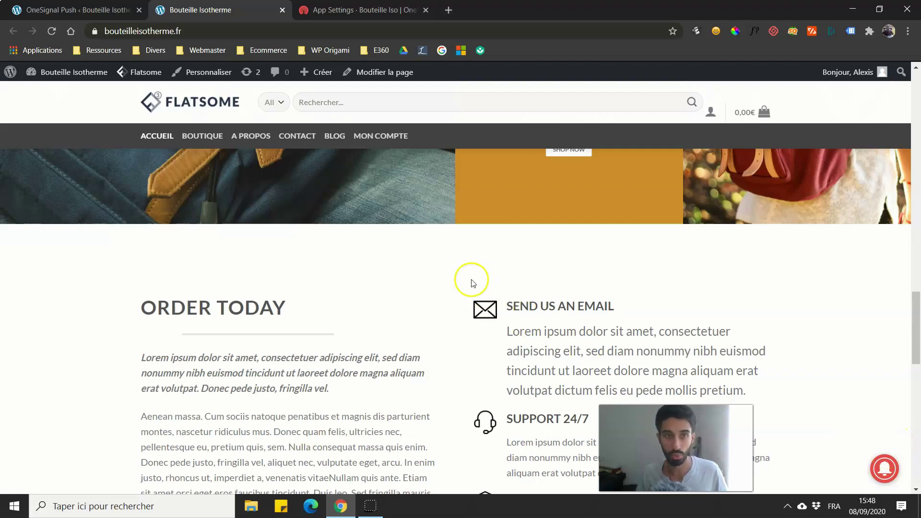
left_click(91, 5)
scroll(148, 239, "down", 3)
scroll(144, 232, "up", 2)
scroll(129, 243, "down", 6)
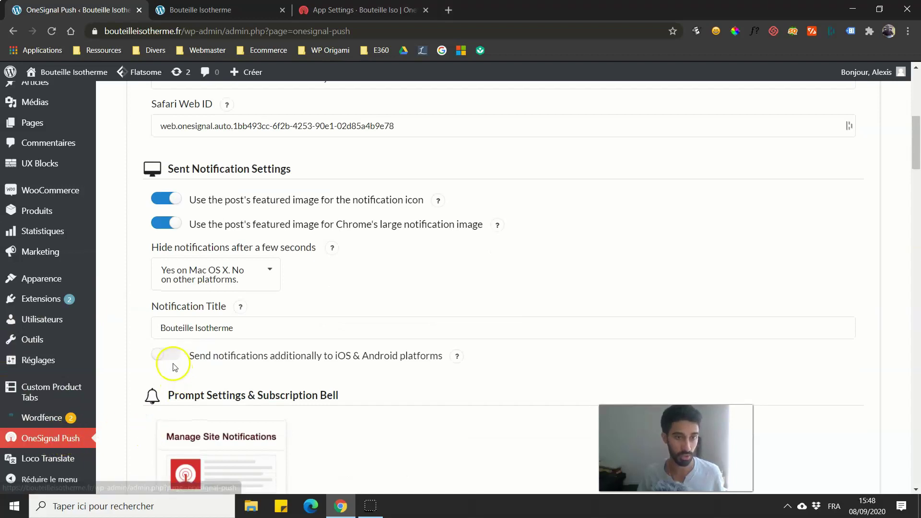
Step: Move from the plugin's Setup overview to its Configuration tab, down to Sent Notification Settings
scroll(158, 311, "up", 6)
left_click(158, 190)
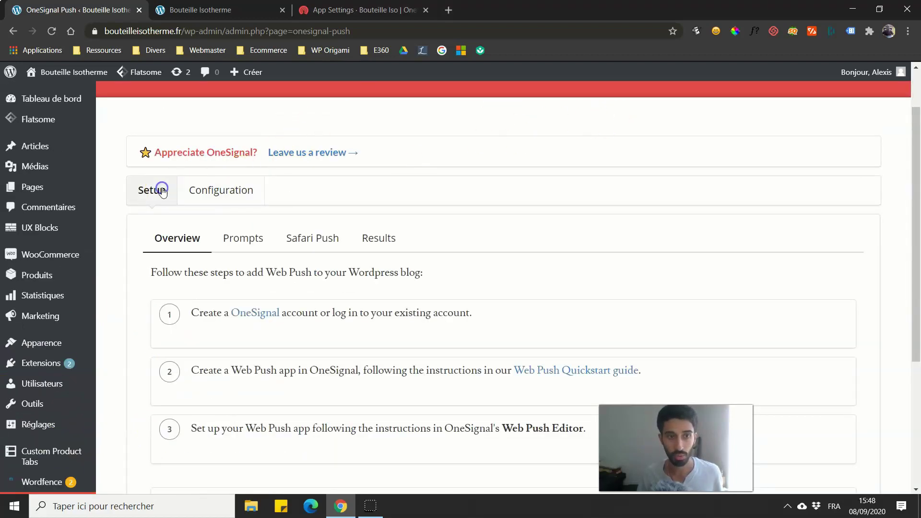
scroll(349, 225, "down", 4)
scroll(336, 206, "up", 5)
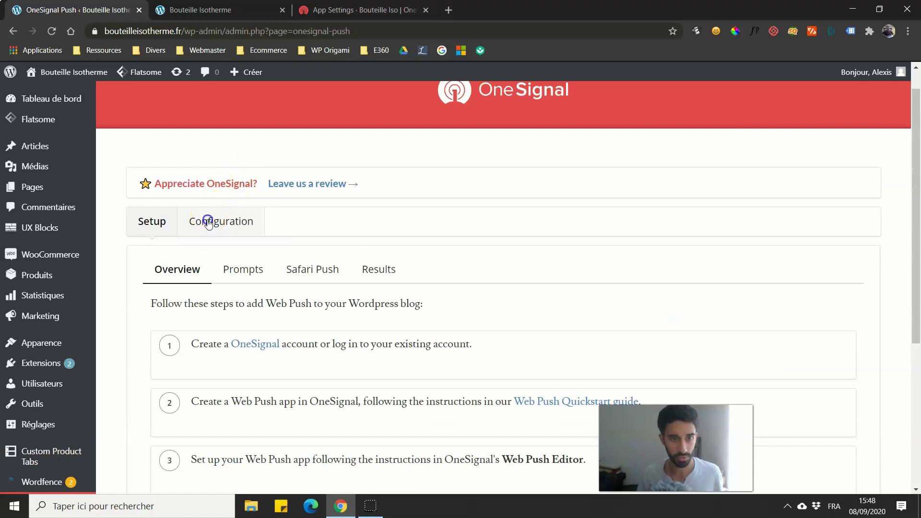
left_click(208, 221)
left_click_drag(917, 90, 918, 153)
scroll(654, 181, "up", 4)
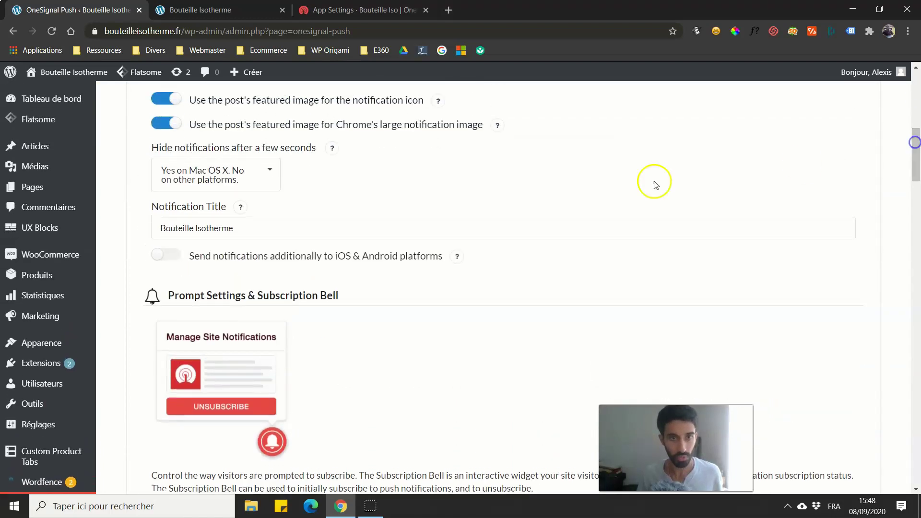
scroll(275, 239, "down", 1)
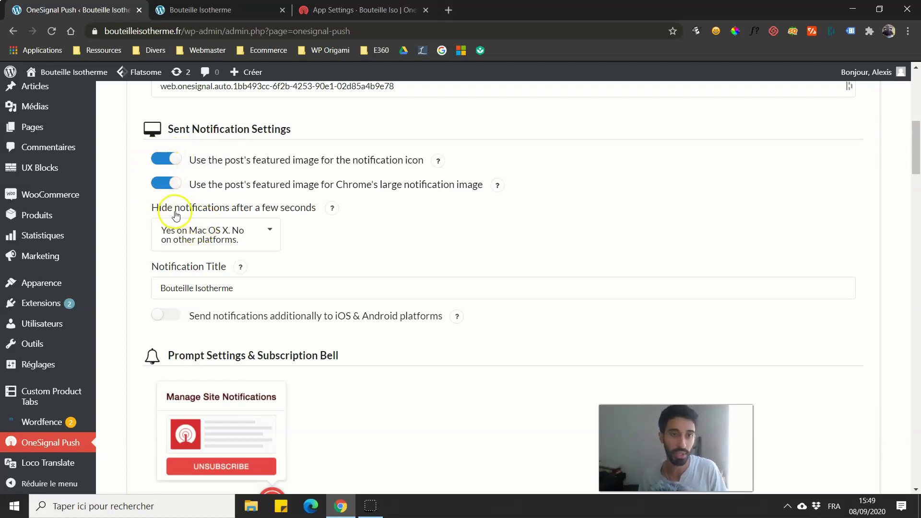
Step: Set 'Hide notifications after a few seconds' to No and enable sending to iOS & Android too
left_click(249, 232)
left_click(189, 308)
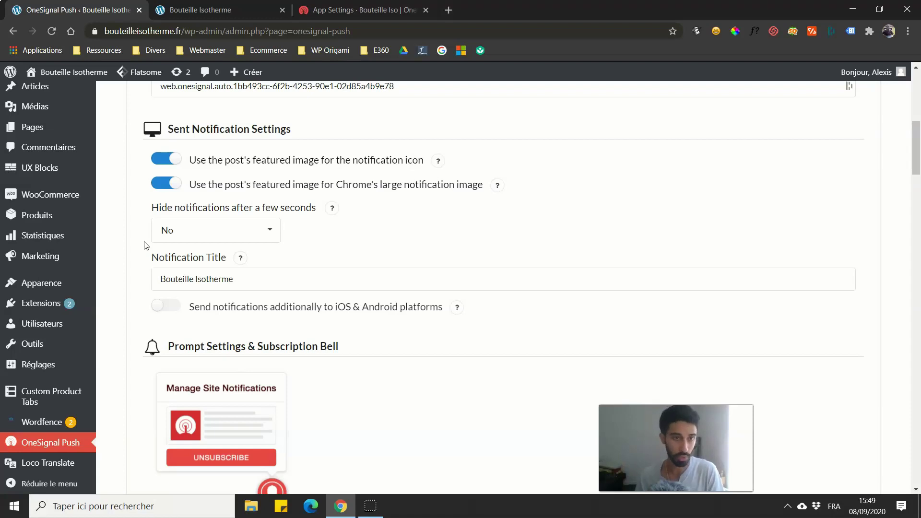
scroll(145, 250, "down", 1)
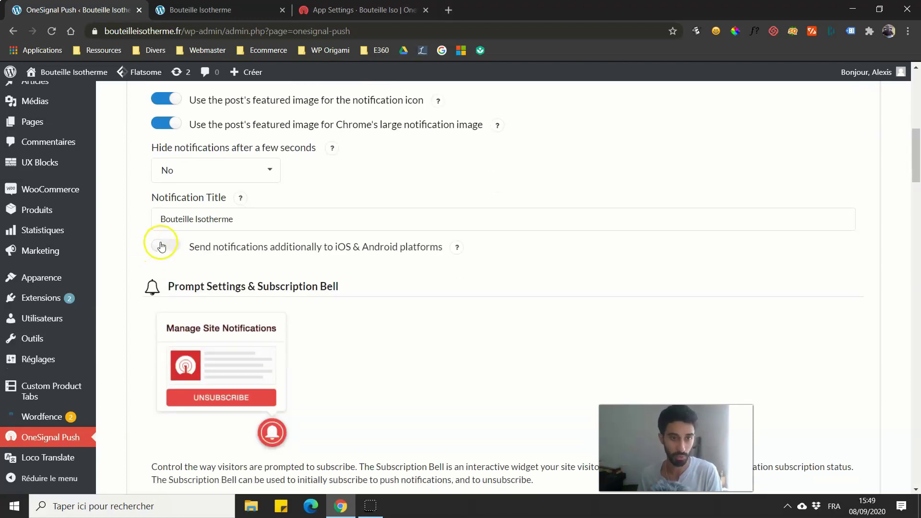
left_click_drag(241, 228, 154, 240)
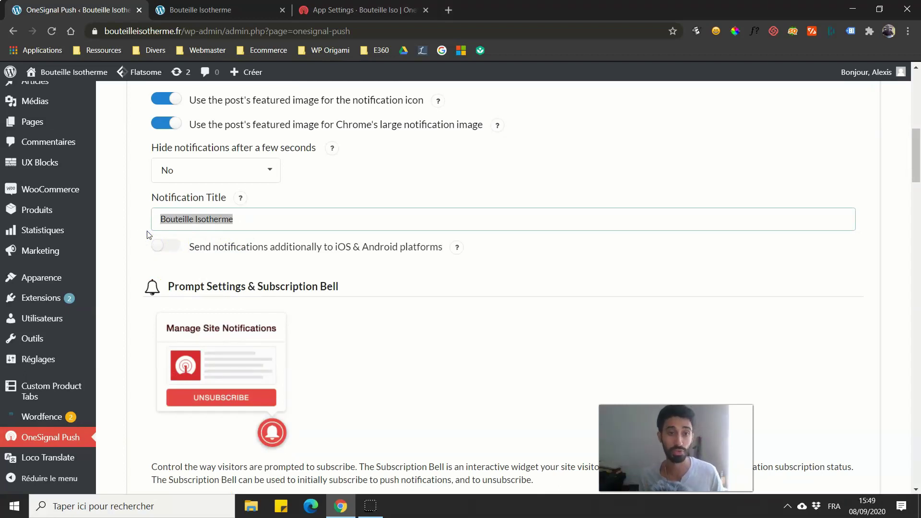
left_click(148, 235)
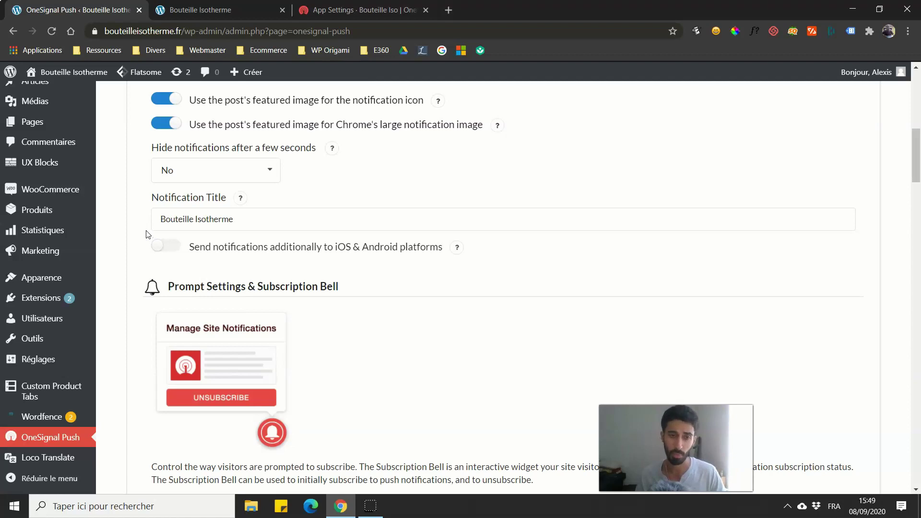
left_click(159, 246)
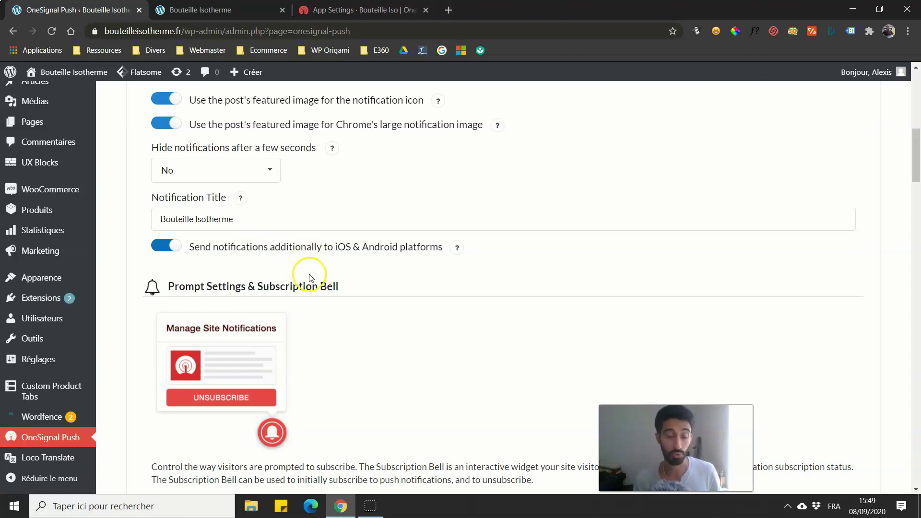
scroll(272, 271, "down", 3)
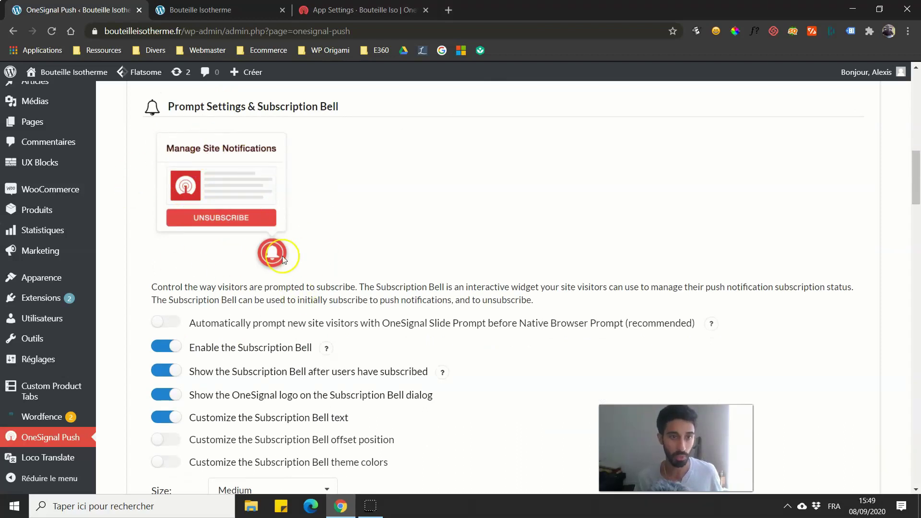
scroll(272, 253, "down", 1)
key("ctrl+Tab")
Step: Test the storefront bell, dismiss the blocked notice, and enable the automatic Slide Prompt
left_click(881, 472)
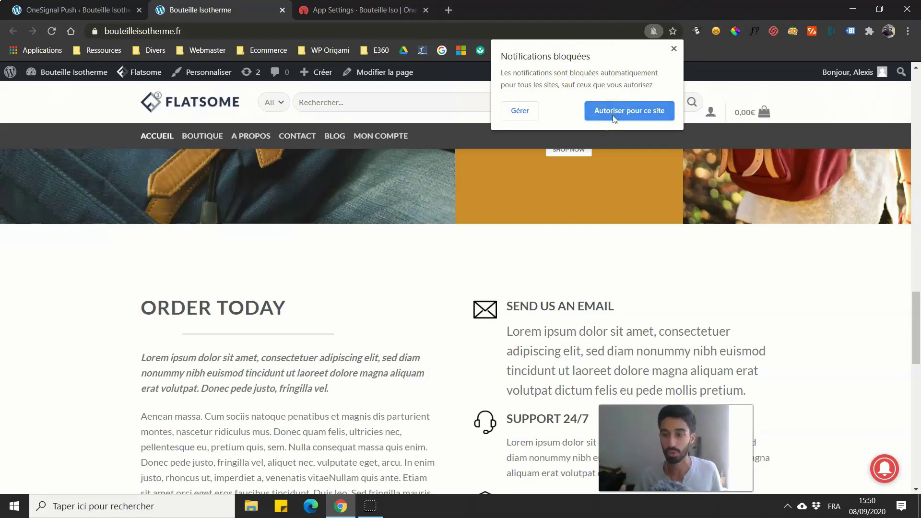
left_click(674, 48)
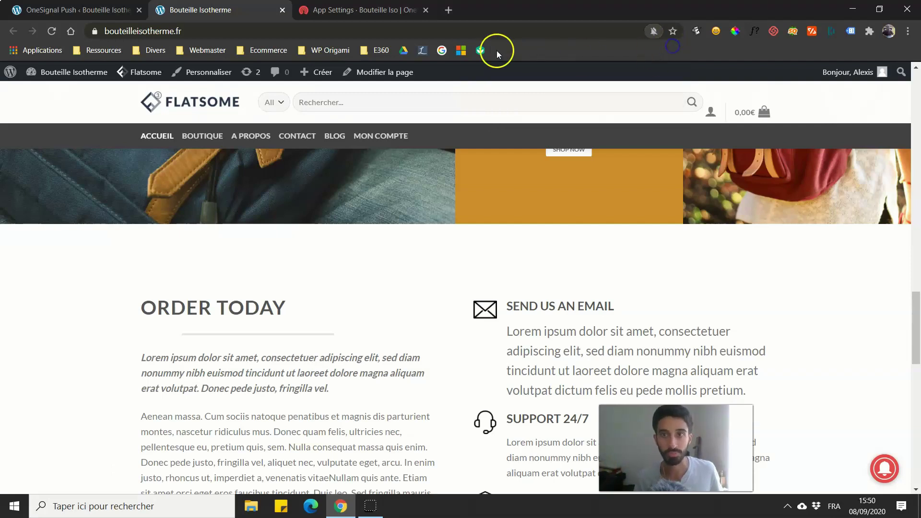
left_click(110, 10)
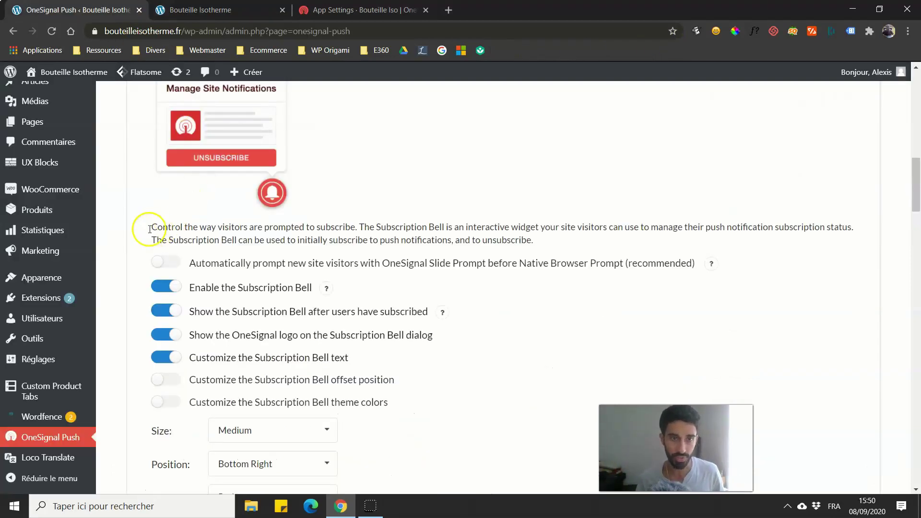
scroll(148, 221, "down", 1)
left_click(165, 203)
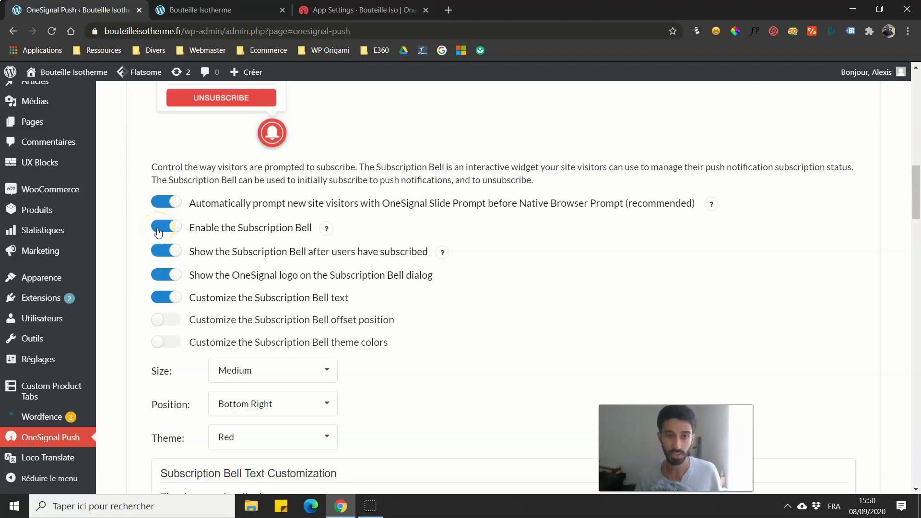
Step: Toggle the Subscription Bell off and back on, checking the bell on the storefront
left_click(201, 10)
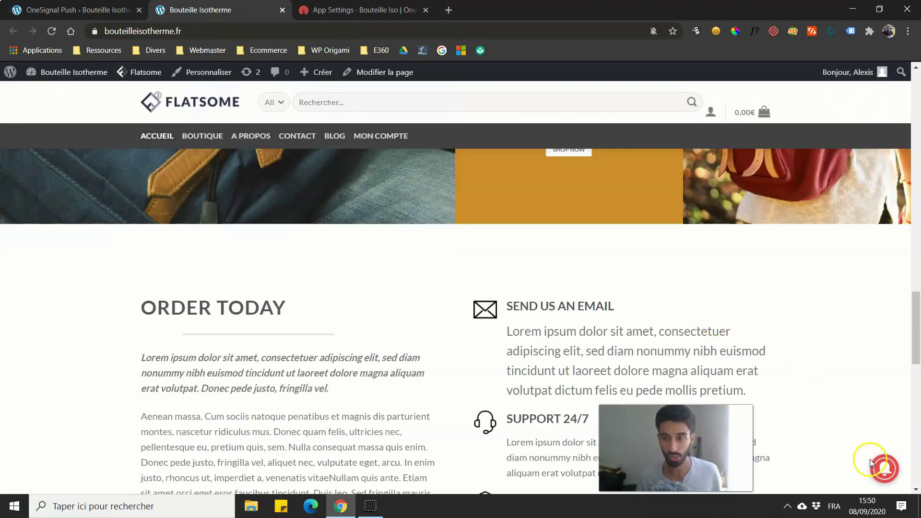
key("ctrl+shift+Tab")
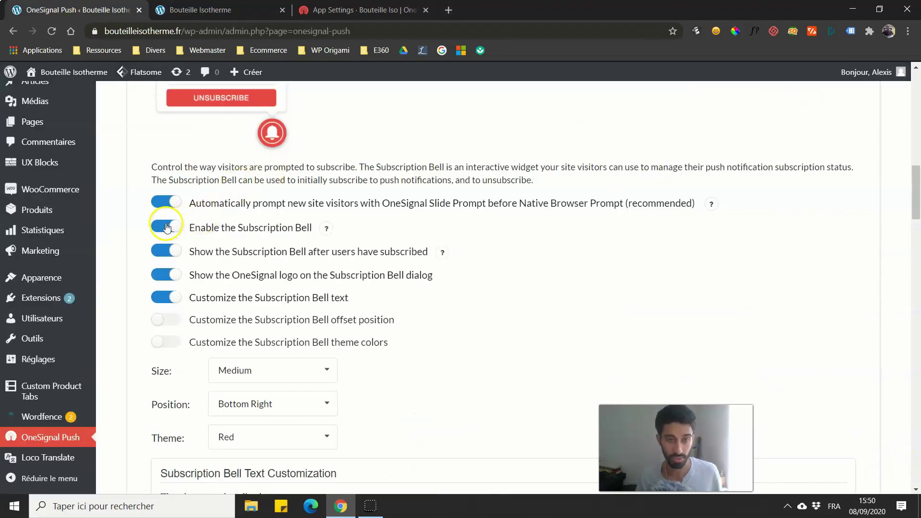
left_click(167, 229)
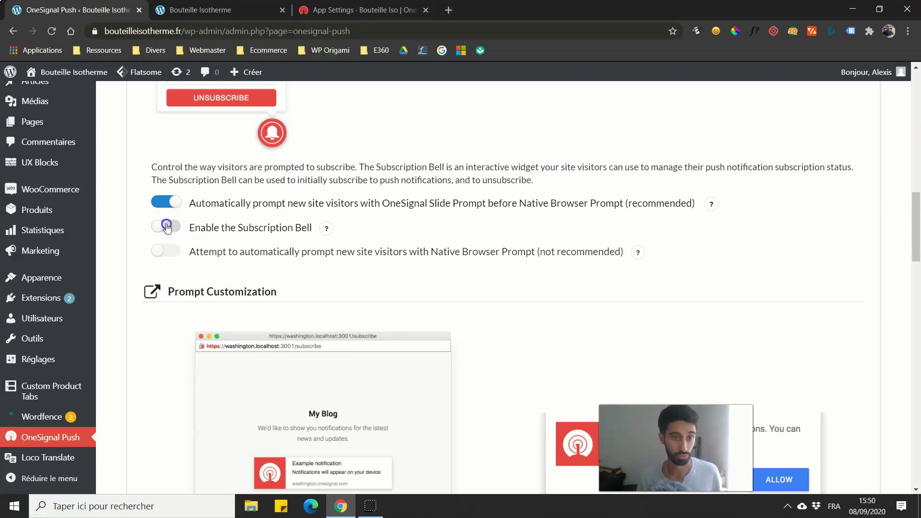
left_click(167, 228)
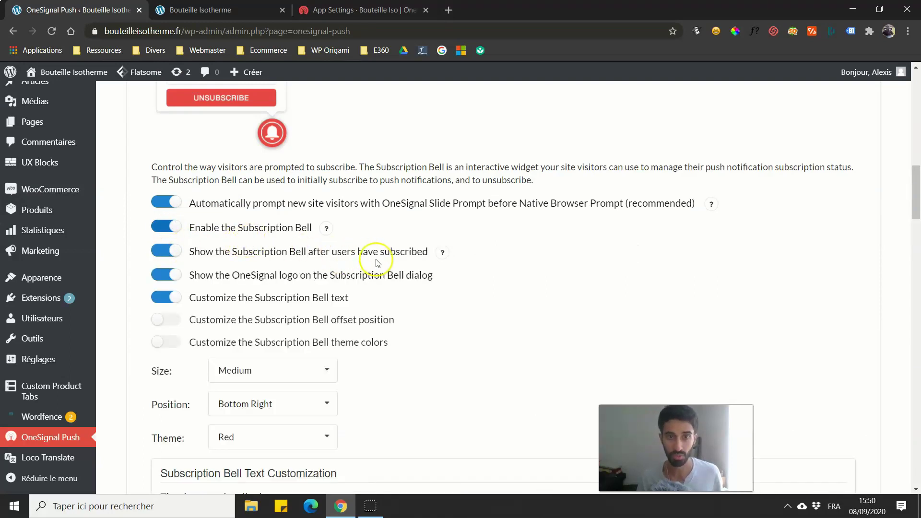
scroll(267, 237, "down", 1)
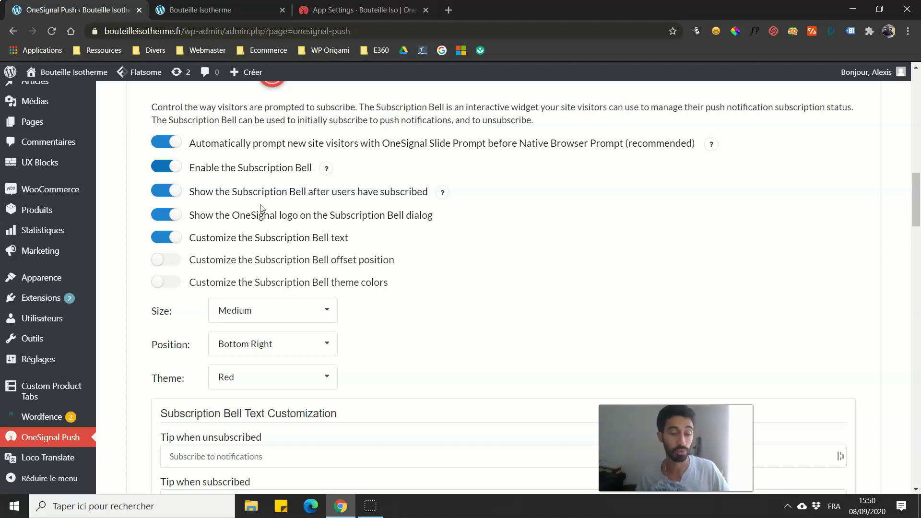
left_click(211, 10)
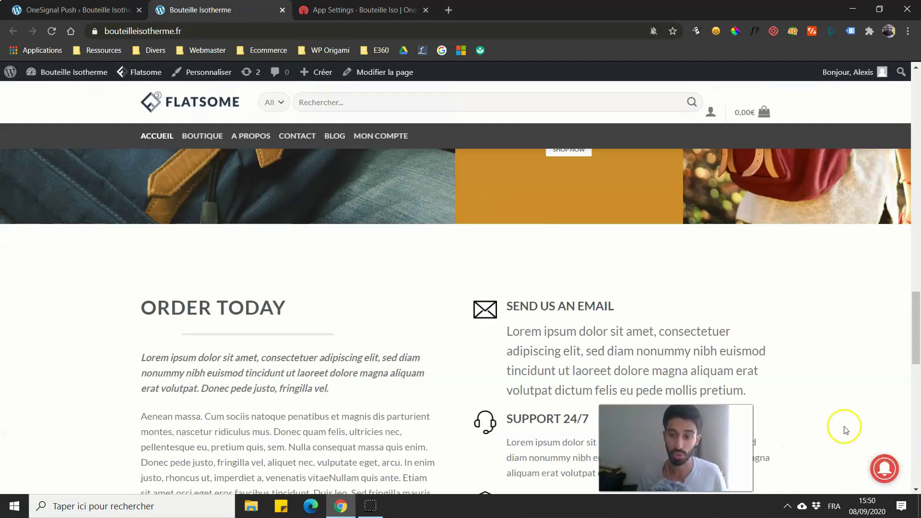
Step: Scroll the storefront and compare it with the OneSignal Push Subscription Bell settings
scroll(837, 426, "down", 1)
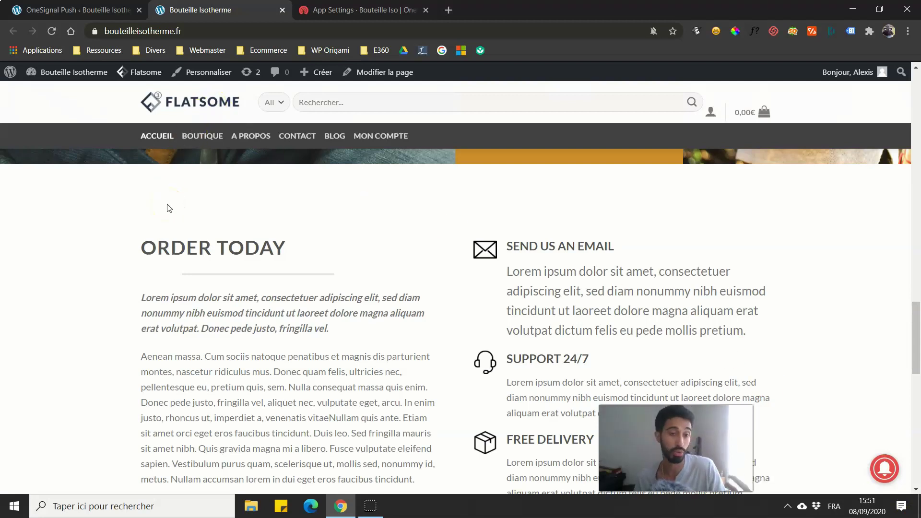
left_click(77, 11)
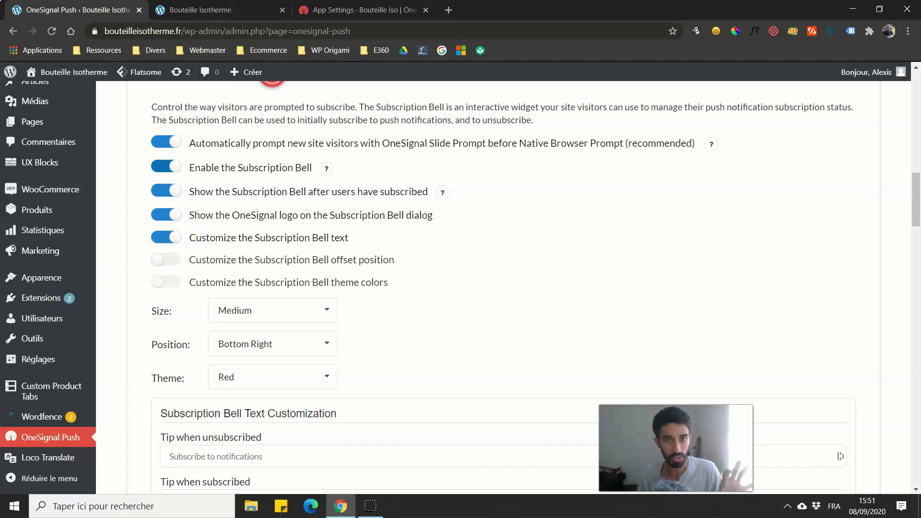
left_click(200, 10)
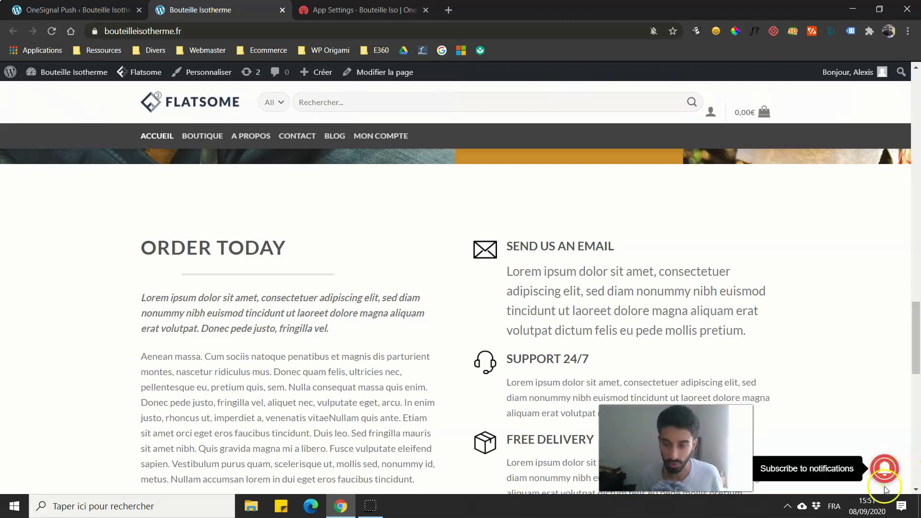
Step: Keep the bell size Medium and position Bottom Right, and set the bell theme to White
key("ctrl+Page_Up")
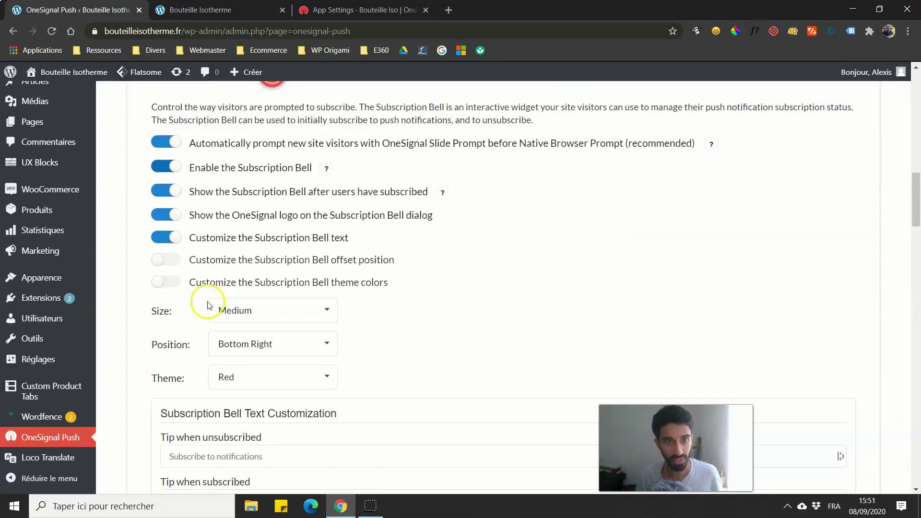
scroll(182, 239, "down", 1)
scroll(220, 191, "down", 1)
left_click(219, 191)
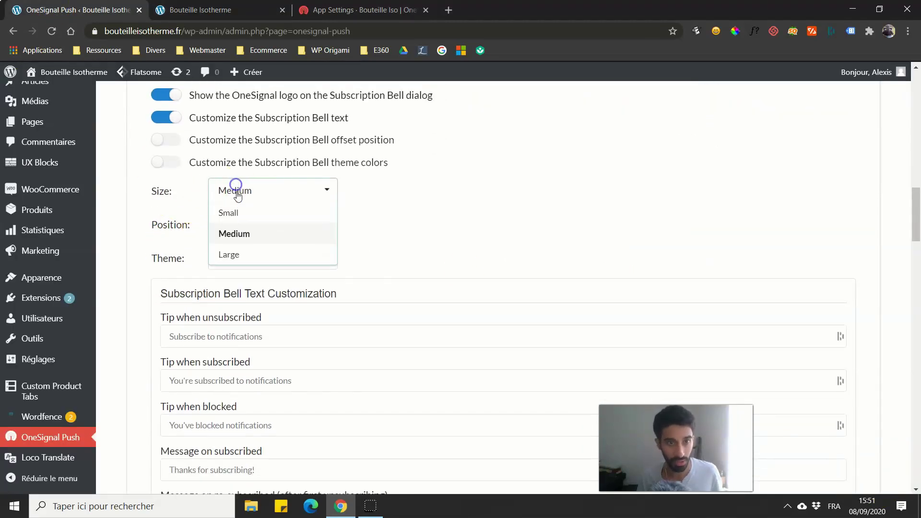
left_click(168, 226)
left_click(223, 229)
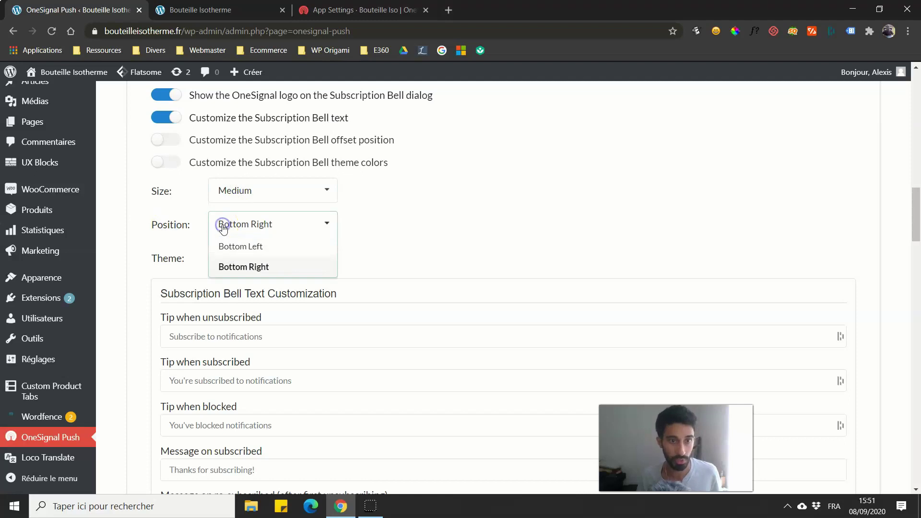
left_click(168, 255)
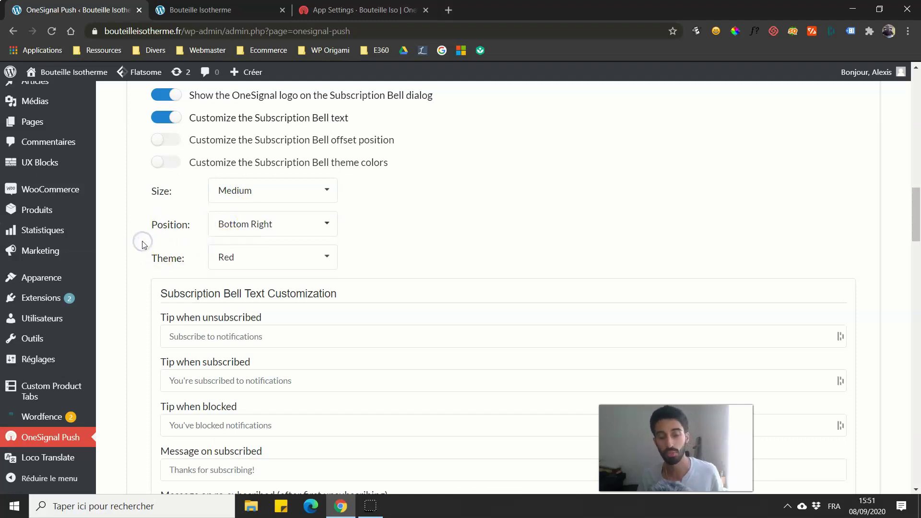
left_click(237, 260)
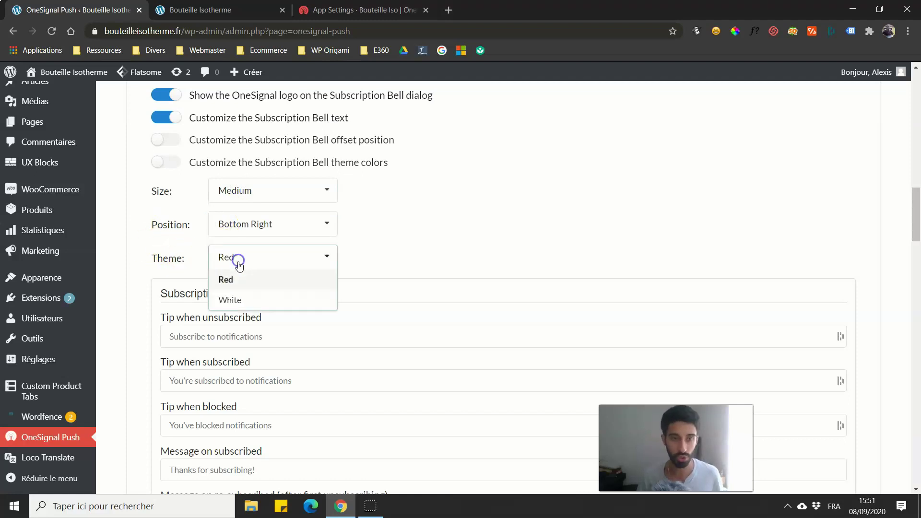
left_click(242, 300)
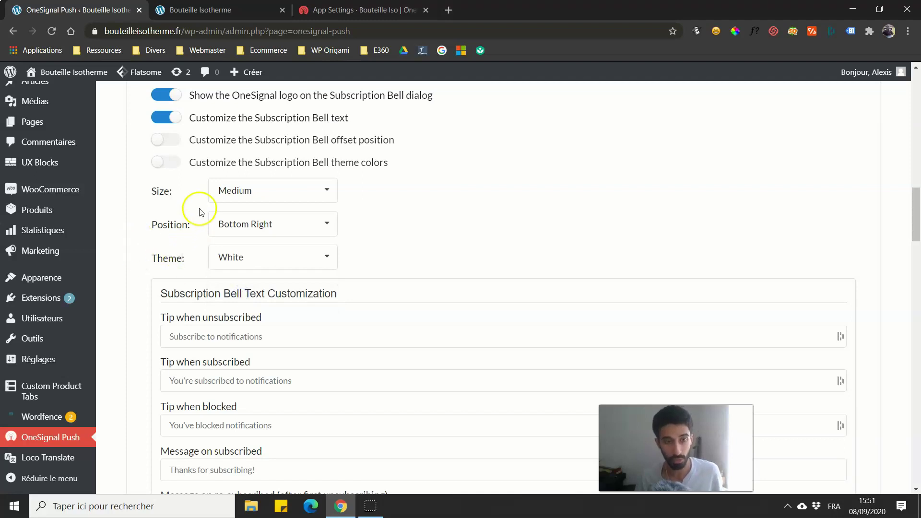
Step: Turn on custom bell theme colors, review the color fields, then turn them off, keeping White
left_click(160, 162)
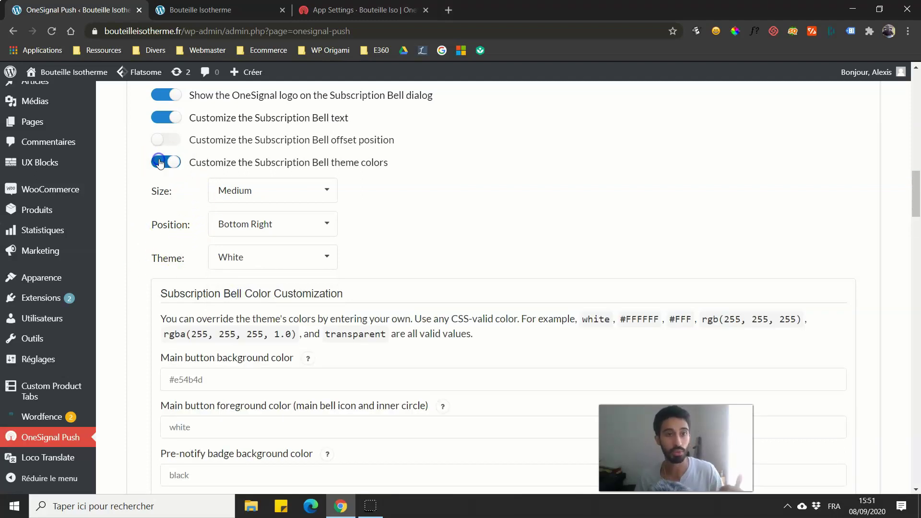
scroll(182, 312, "down", 4)
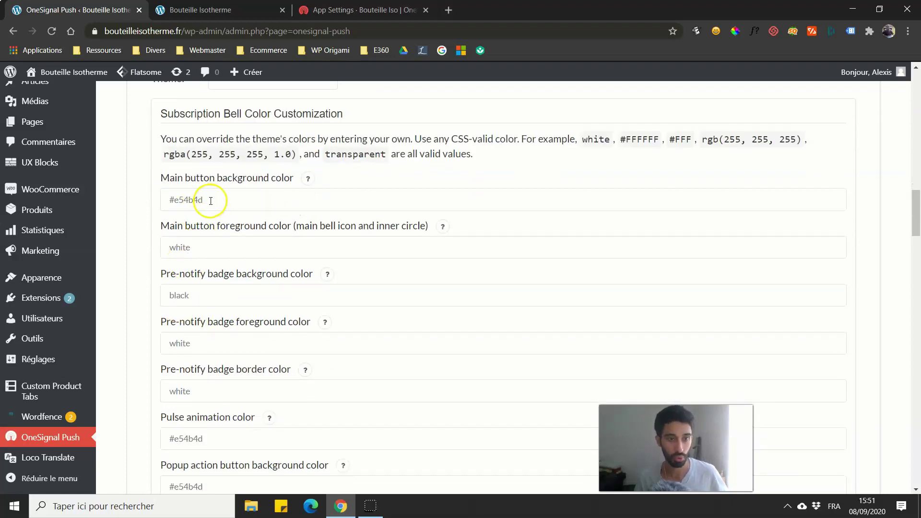
scroll(211, 206, "down", 1)
scroll(207, 216, "up", 3)
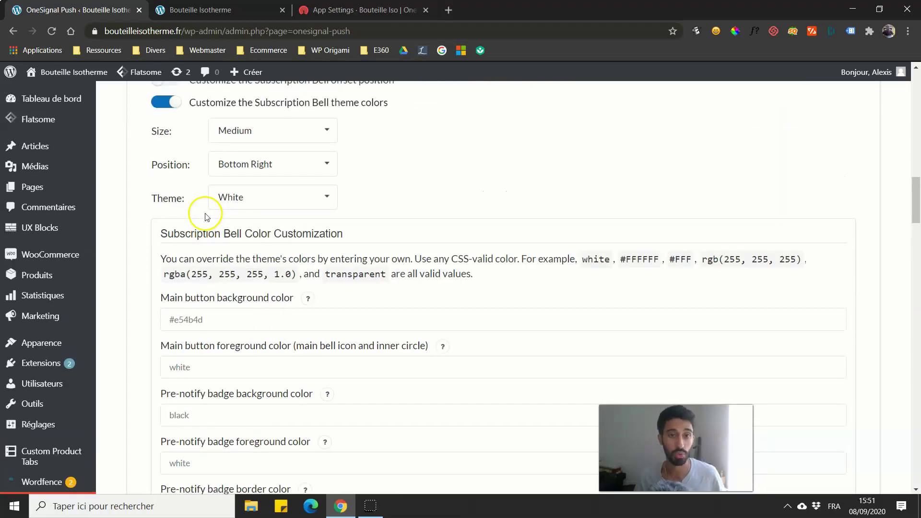
scroll(192, 180, "up", 1)
left_click(167, 163)
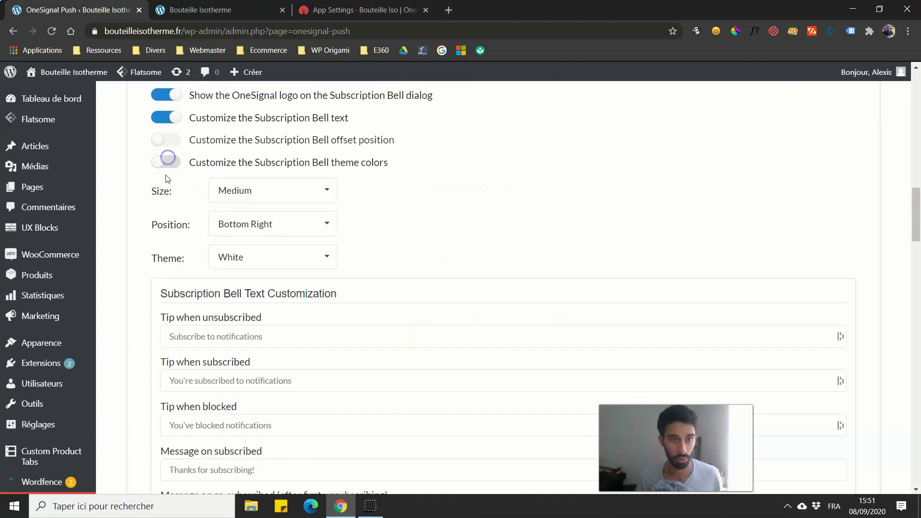
left_click(219, 262)
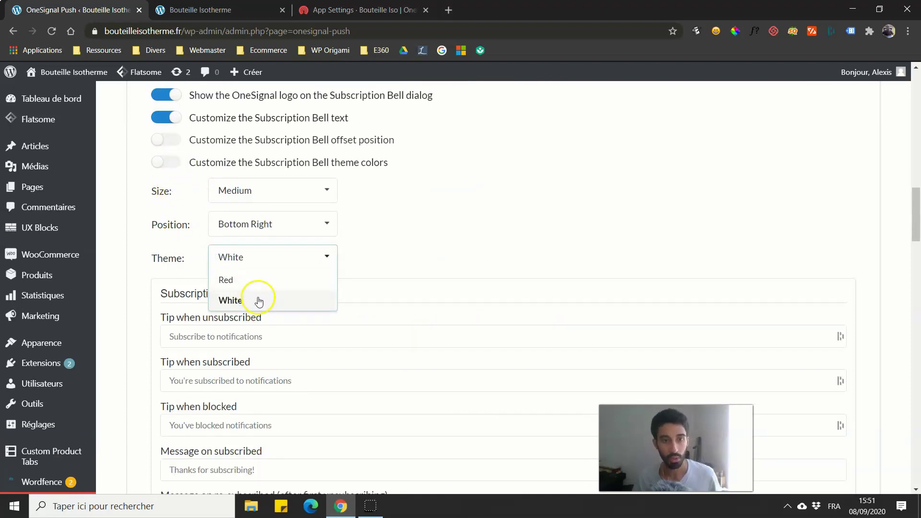
left_click(151, 302)
Step: Review the Subscription Bell text fields, briefly checking the storefront tab
scroll(165, 262, "down", 1)
scroll(165, 261, "down", 2)
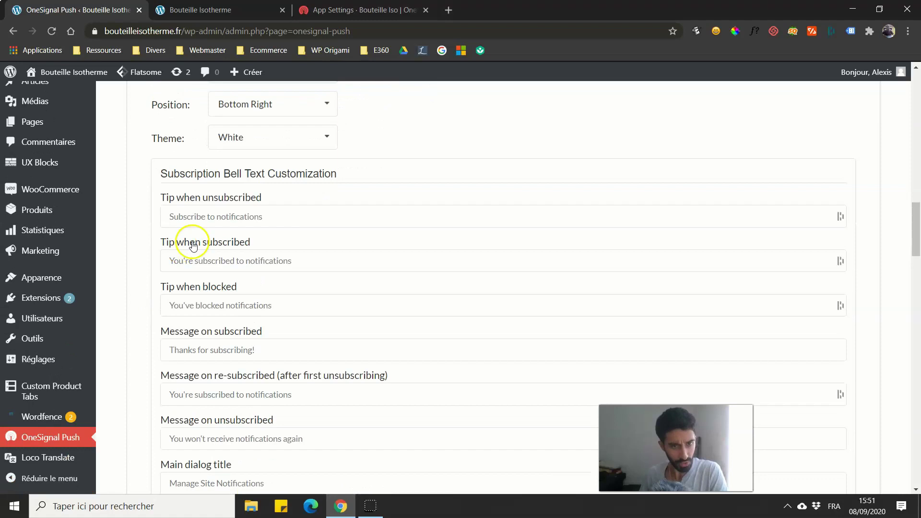
left_click(190, 13)
left_click(78, 12)
left_click(189, 255)
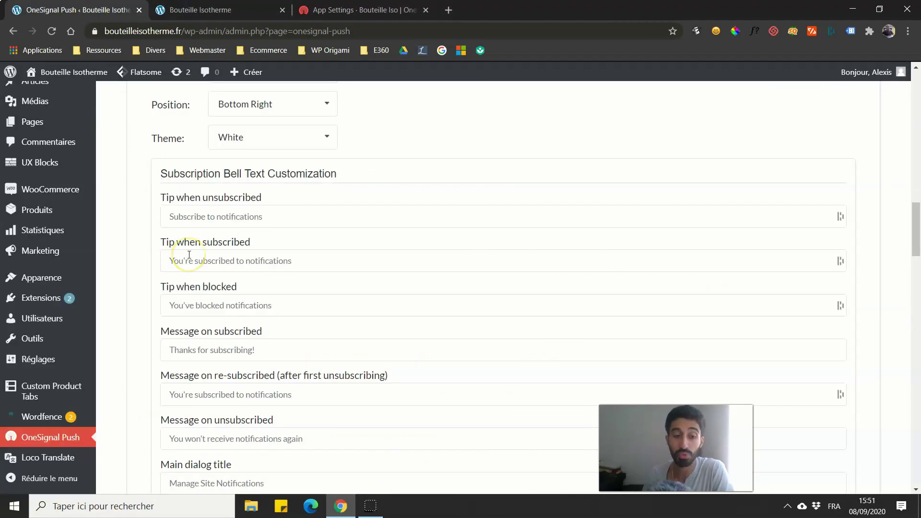
scroll(189, 255, "down", 1)
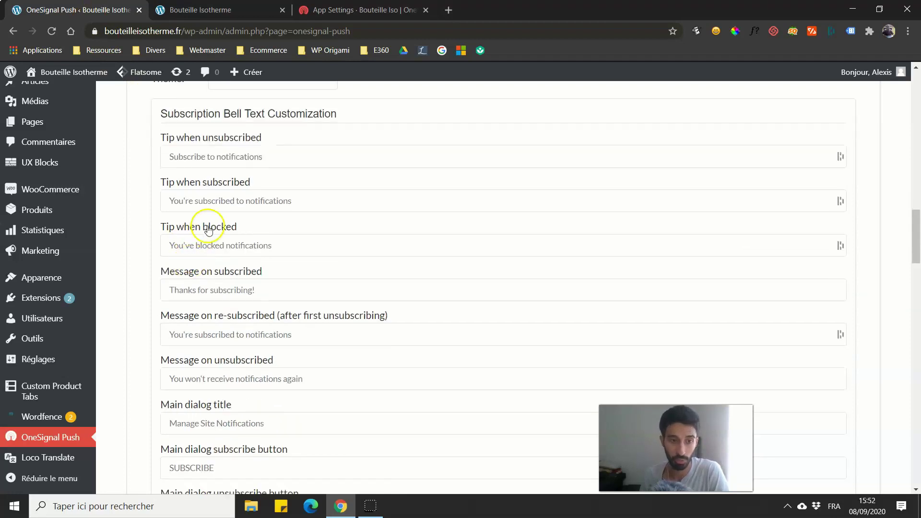
scroll(197, 238, "down", 2)
scroll(230, 239, "up", 1)
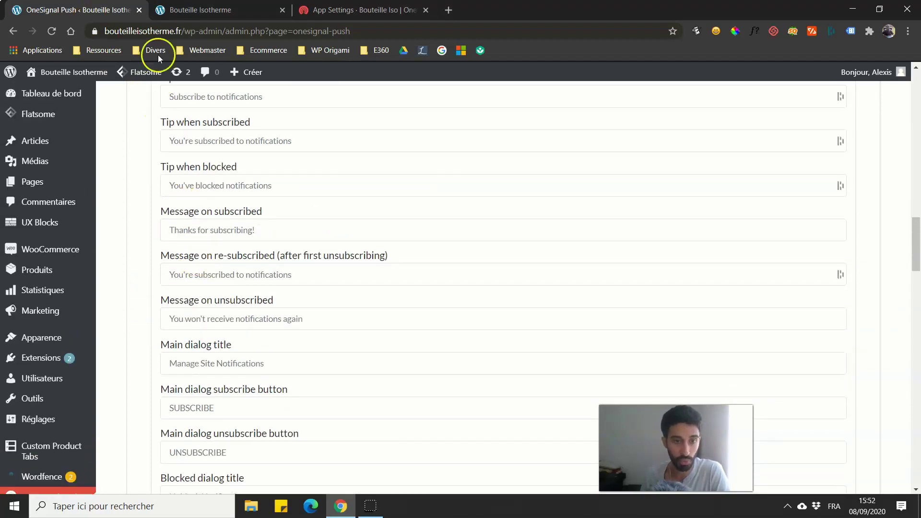
left_click(200, 10)
Step: Dismiss the storefront's blocked-notifications notice and save the OneSignal plugin configuration
left_click(653, 31)
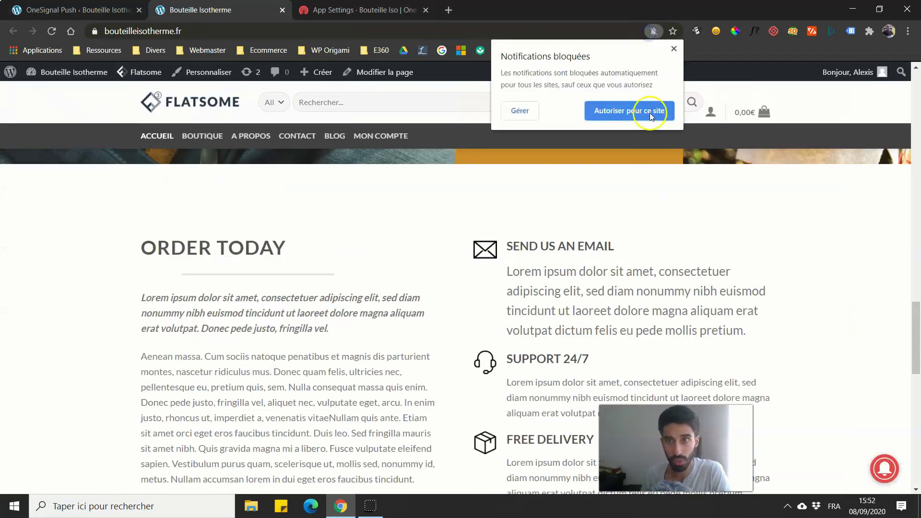
left_click(674, 48)
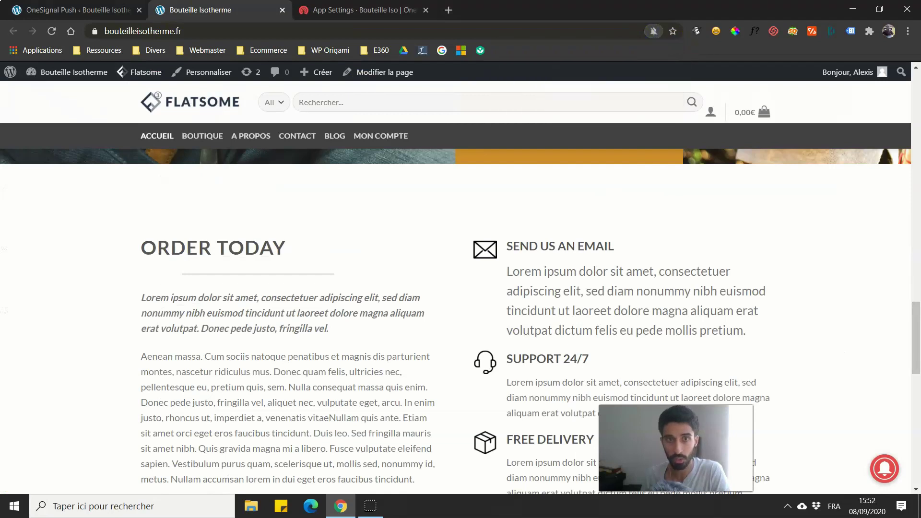
left_click(120, 9)
left_click_drag(917, 236, 896, 471)
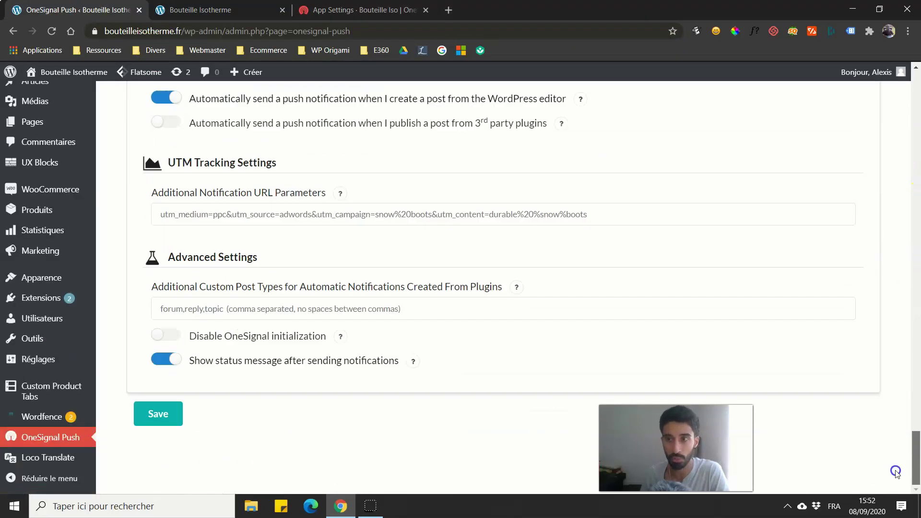
left_click(174, 413)
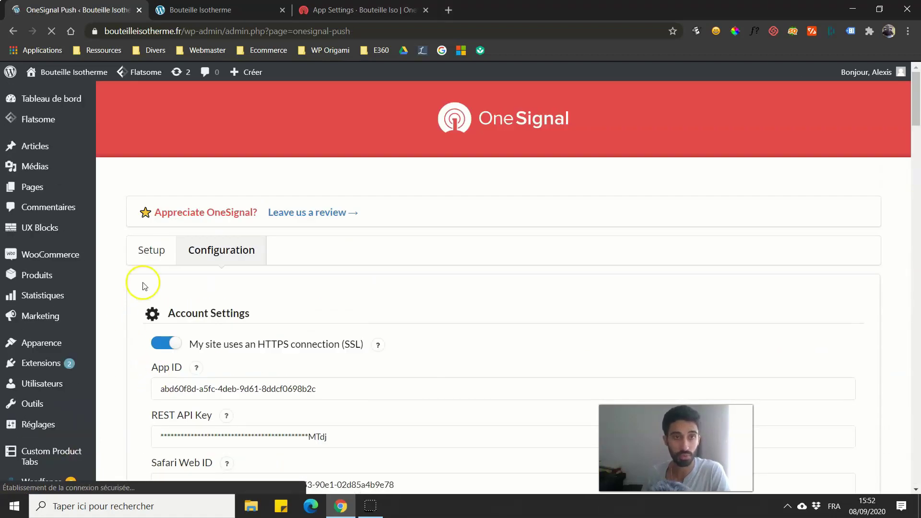
key("ctrl+Tab")
Step: Load the bouteilleisotherme.fr storefront in a new incognito window
left_click(909, 31)
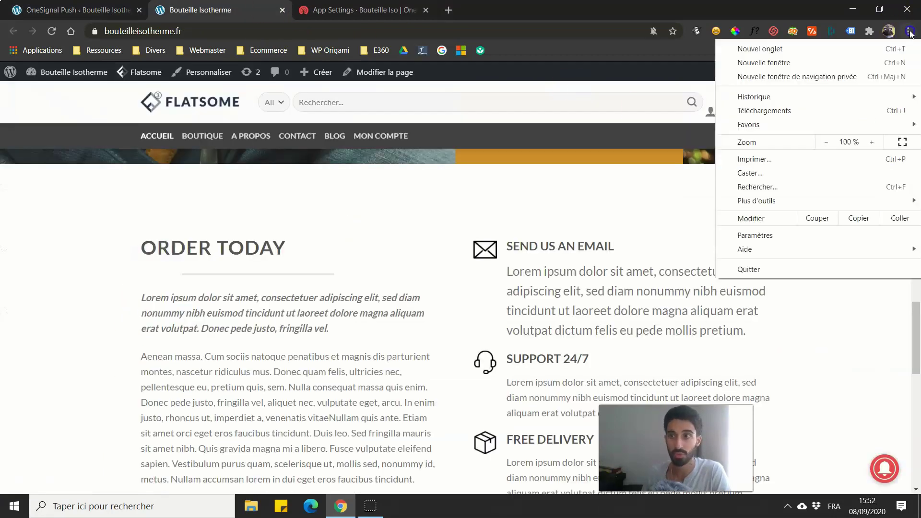
left_click(849, 76)
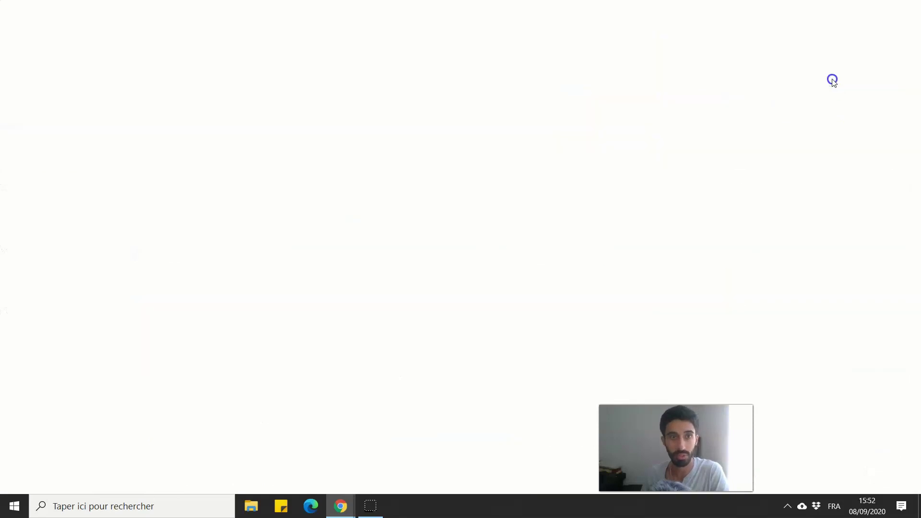
type("bout")
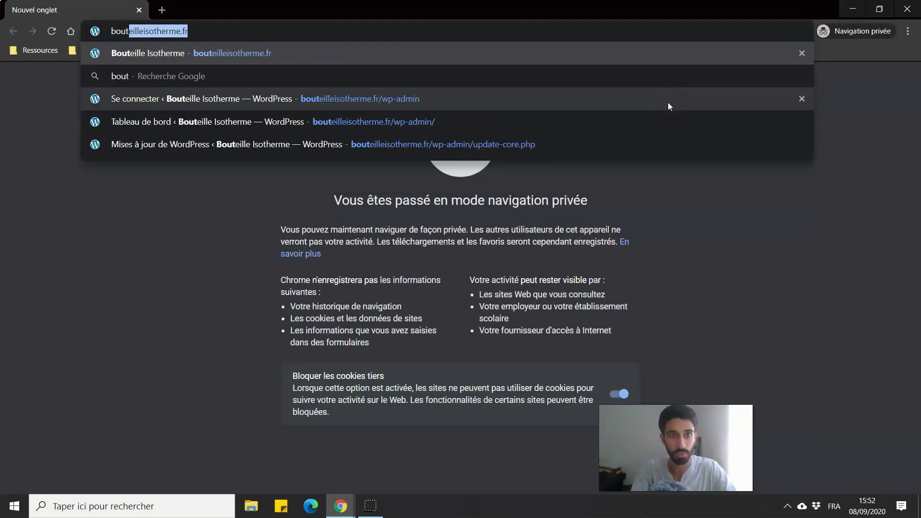
key("Return")
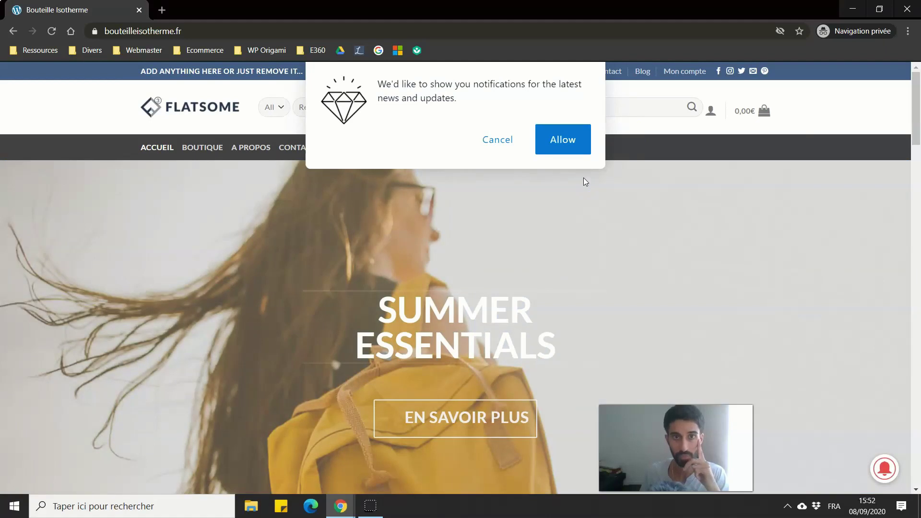
scroll(761, 335, "down", 4)
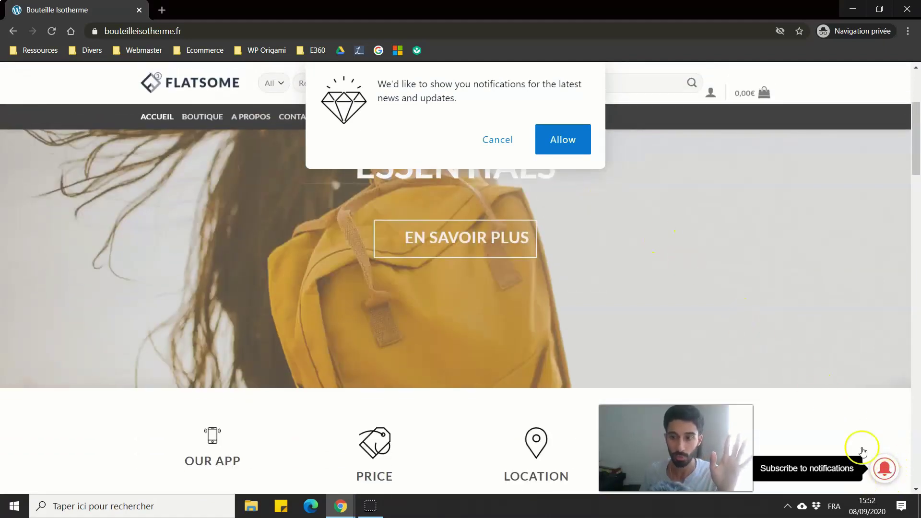
scroll(765, 329, "up", 4)
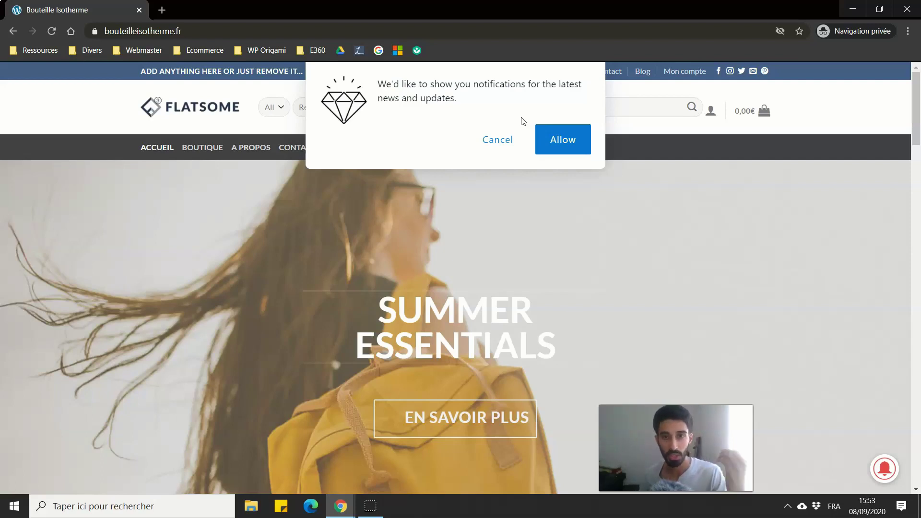
Step: Accept the site's notification prompt in the incognito window, then close that window
left_click(557, 149)
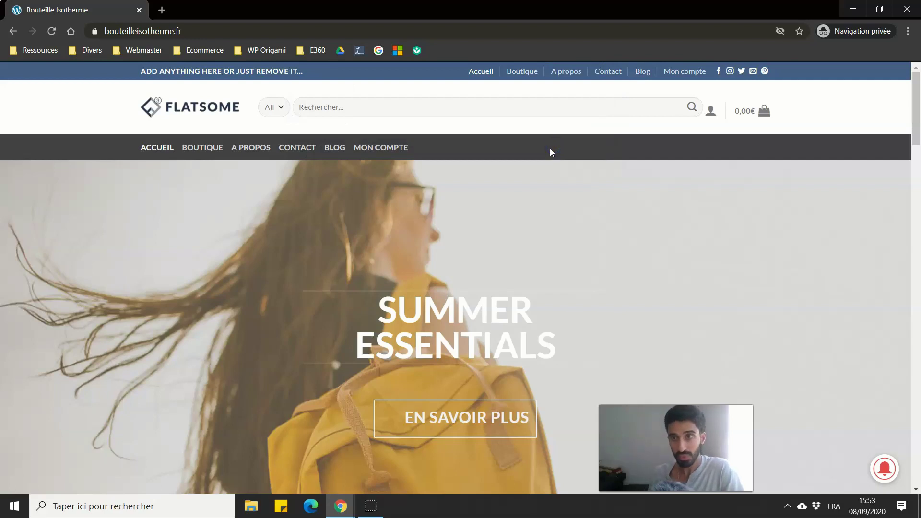
scroll(474, 195, "down", 1)
scroll(473, 195, "up", 1)
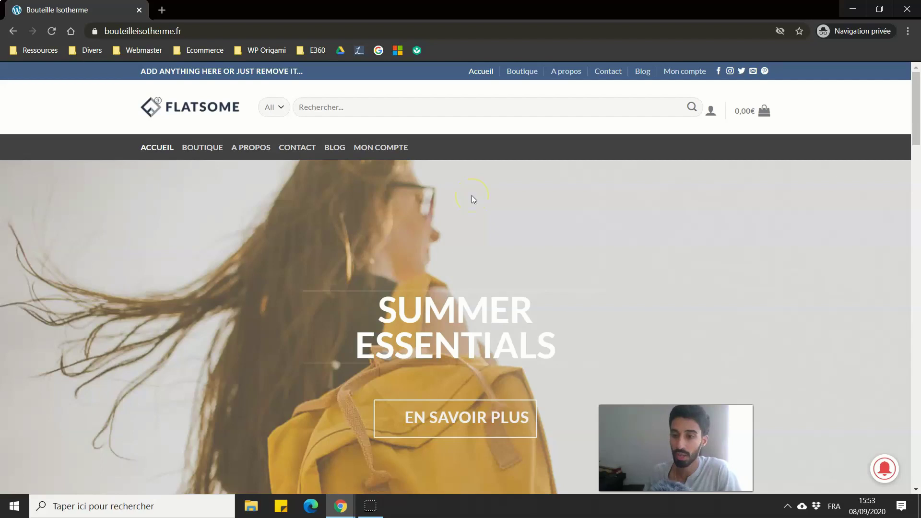
scroll(691, 292, "down", 1)
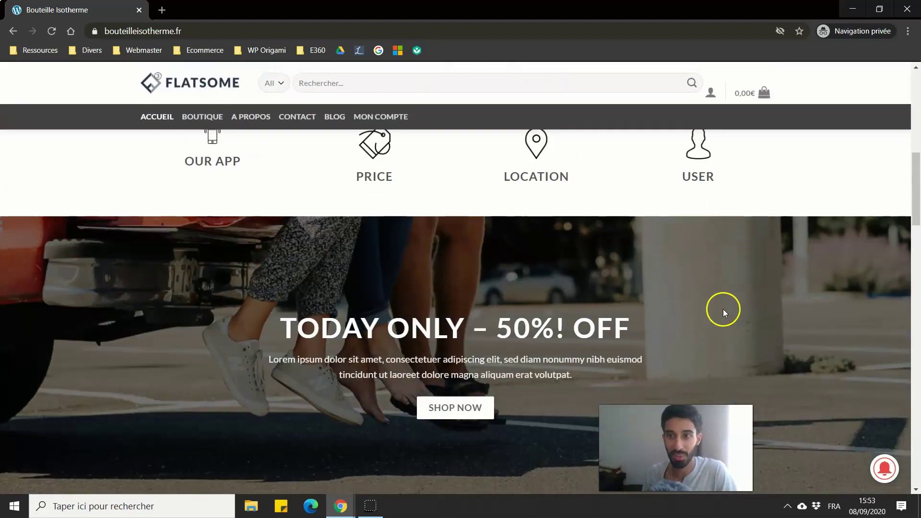
left_click(909, 7)
Step: Reload the storefront, allow the OneSignal prompt, reload again, and open the bell's unblock instructions
left_click(367, 9)
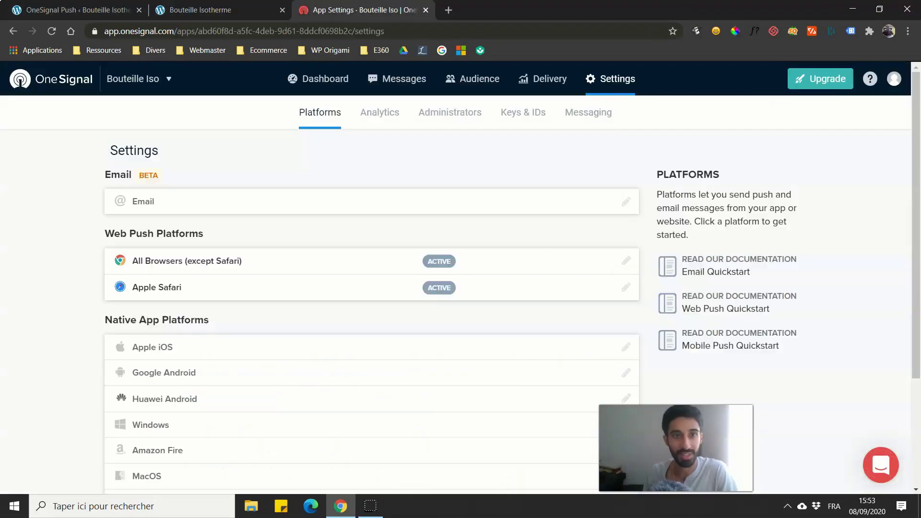
left_click(226, 7)
left_click(51, 31)
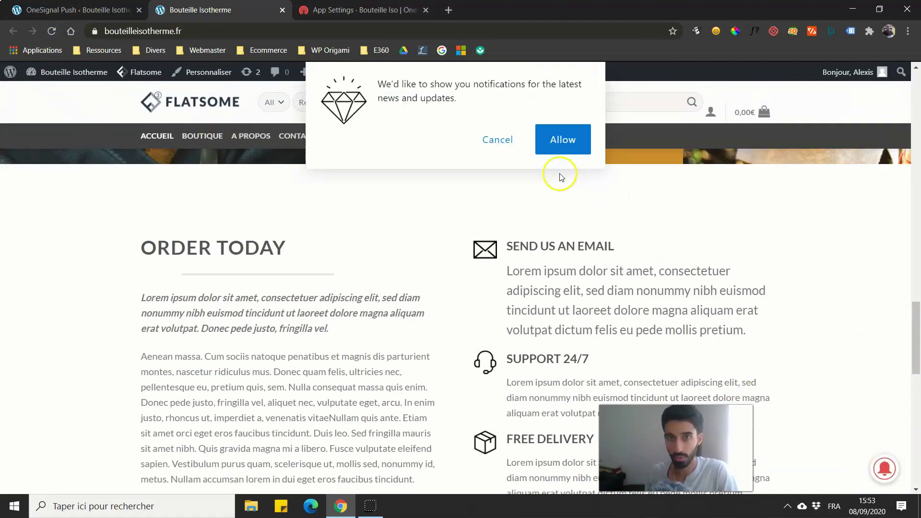
left_click(554, 143)
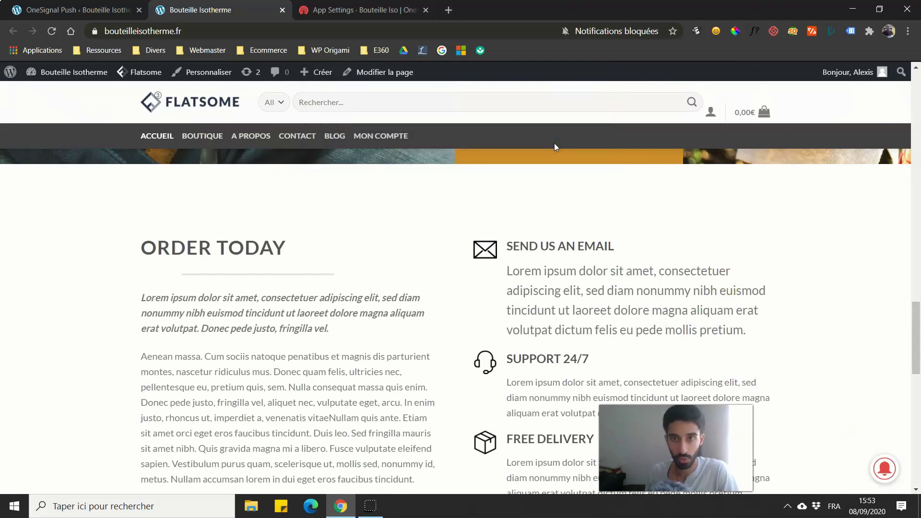
left_click(86, 32)
left_click(53, 32)
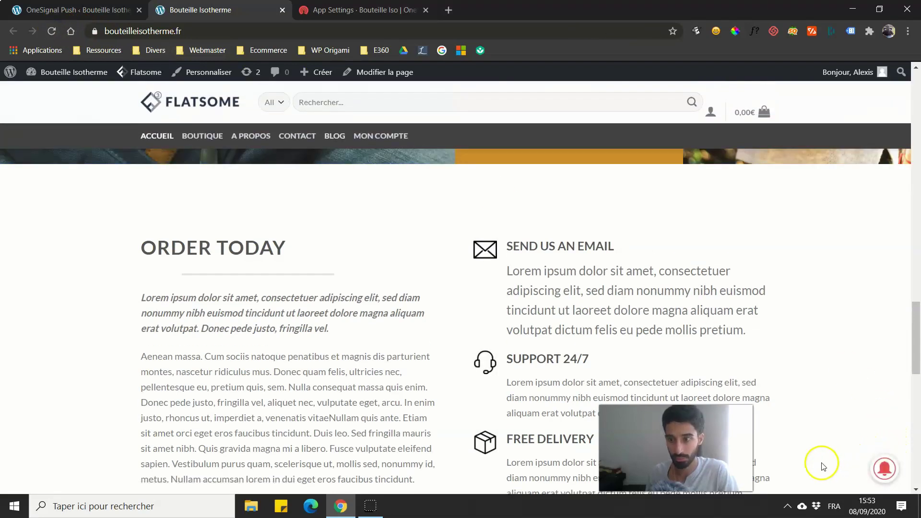
left_click(885, 468)
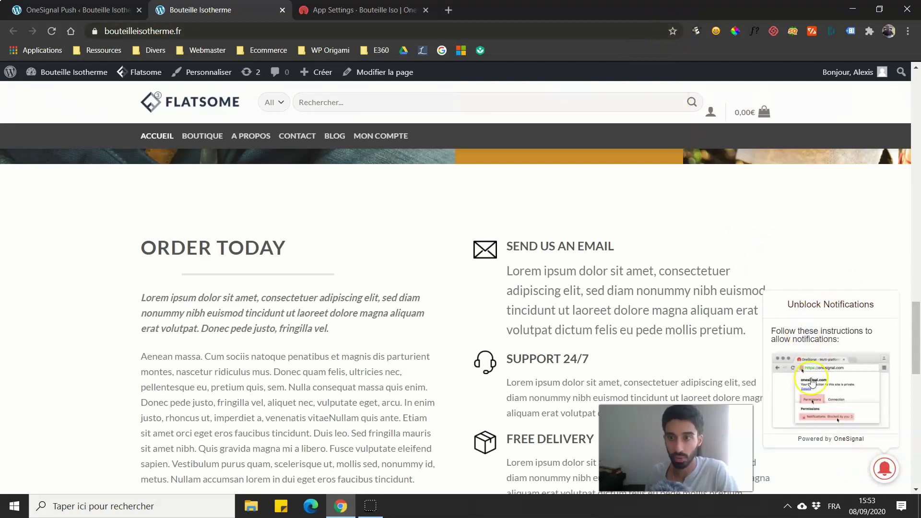
Step: Allow notifications for the storefront in Chrome's site permissions, then reload the homepage
left_click(94, 31)
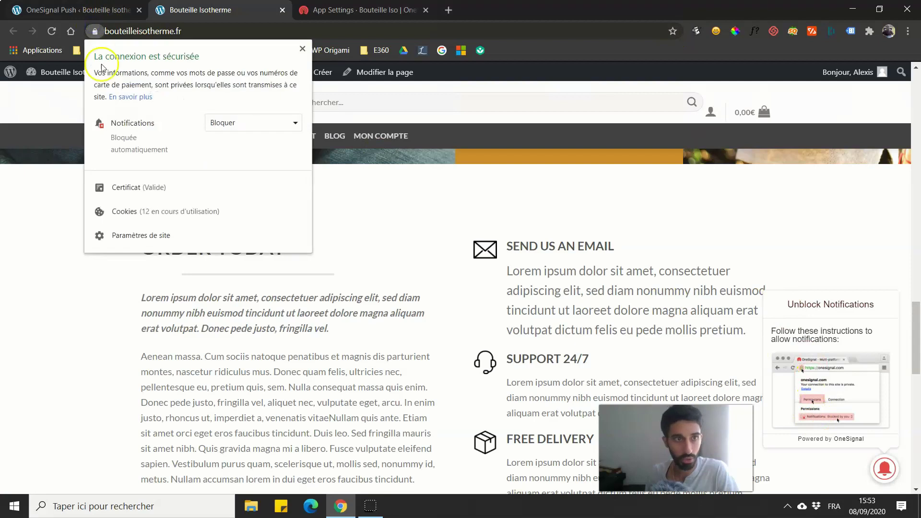
left_click(236, 125)
left_click(234, 156)
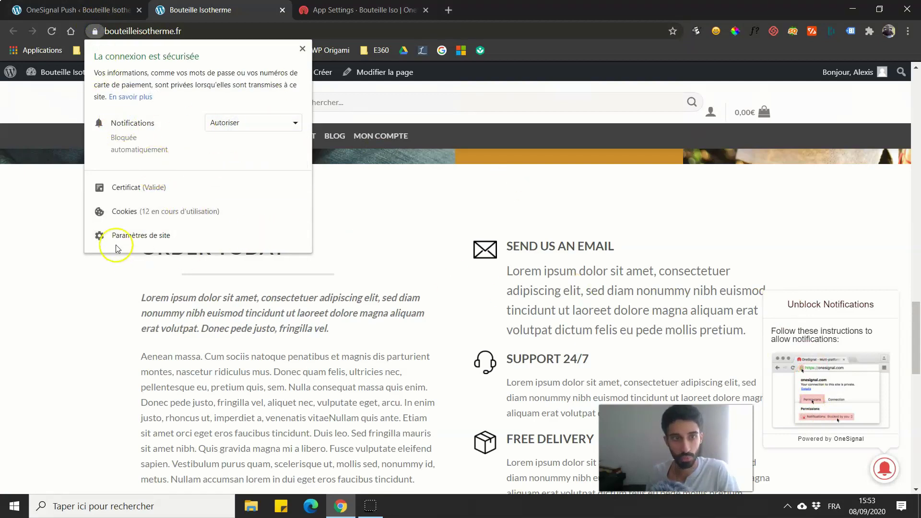
left_click(67, 307)
left_click(51, 32)
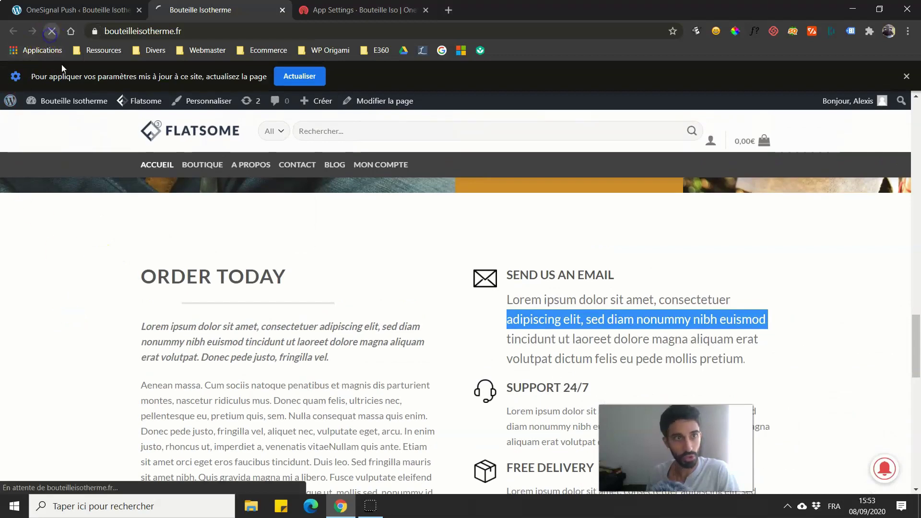
scroll(147, 244, "down", 10)
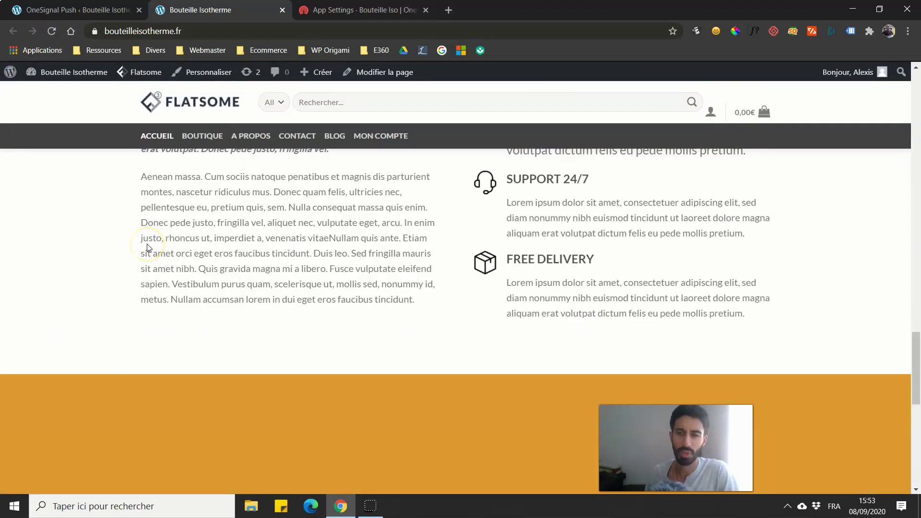
scroll(47, 136, "up", 8)
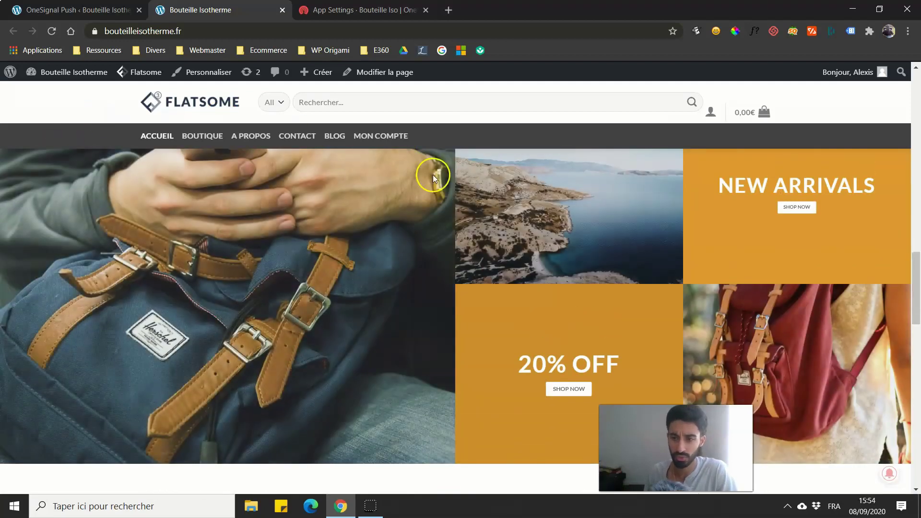
scroll(473, 192, "down", 2)
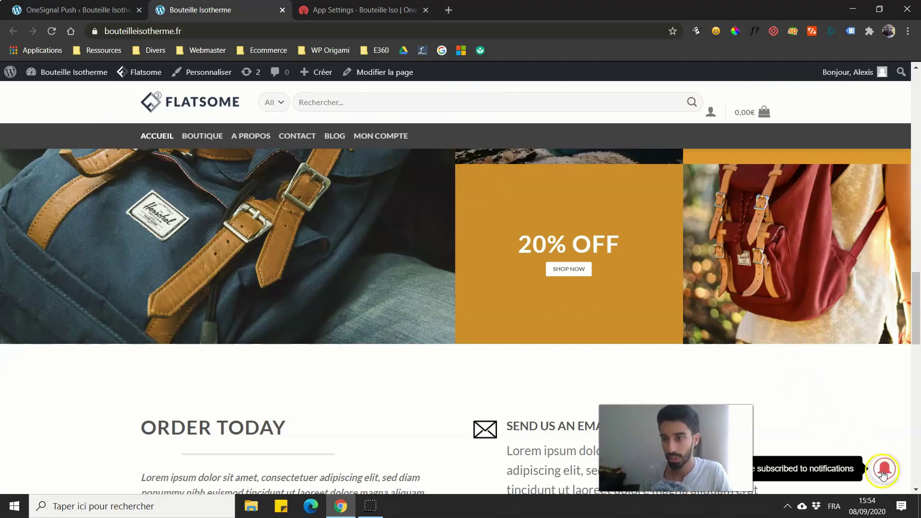
Step: Open the subscribed bell's Manage Site Notifications panel on the storefront
scroll(839, 401, "down", 2)
scroll(839, 401, "down", 1)
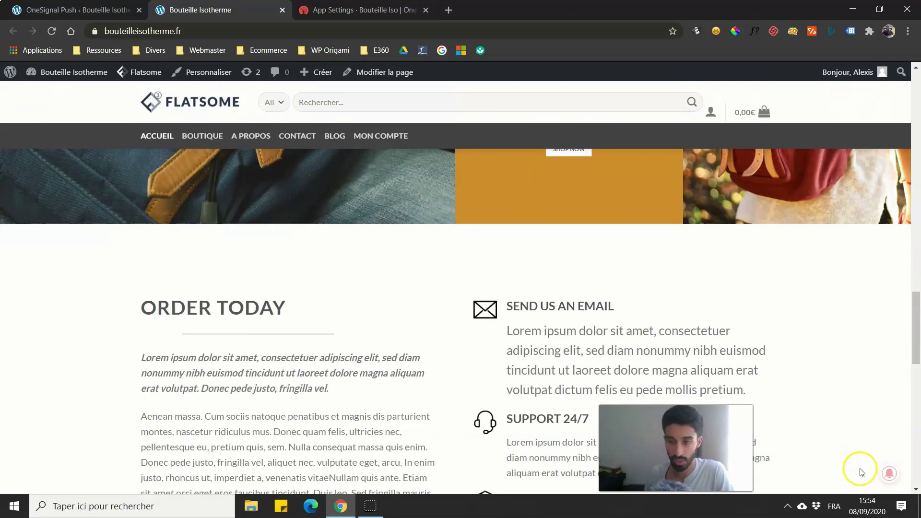
mouse_move(886, 476)
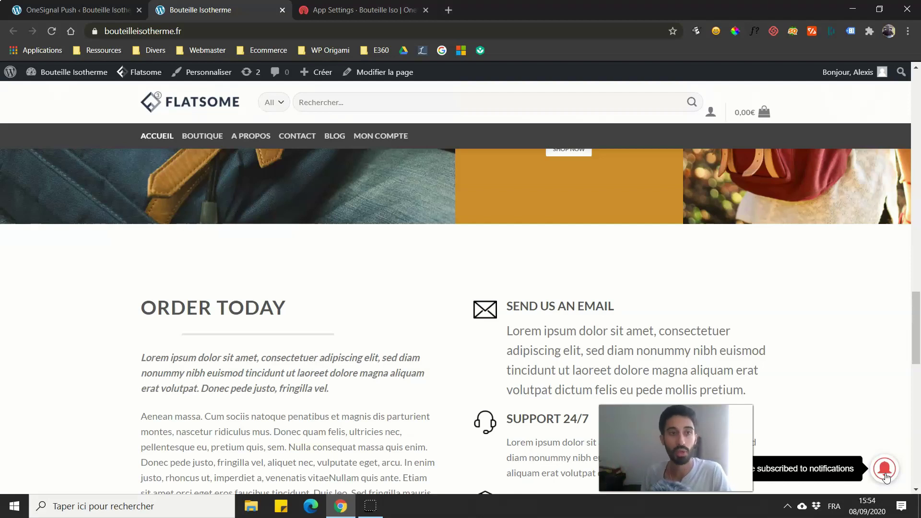
left_click(886, 477)
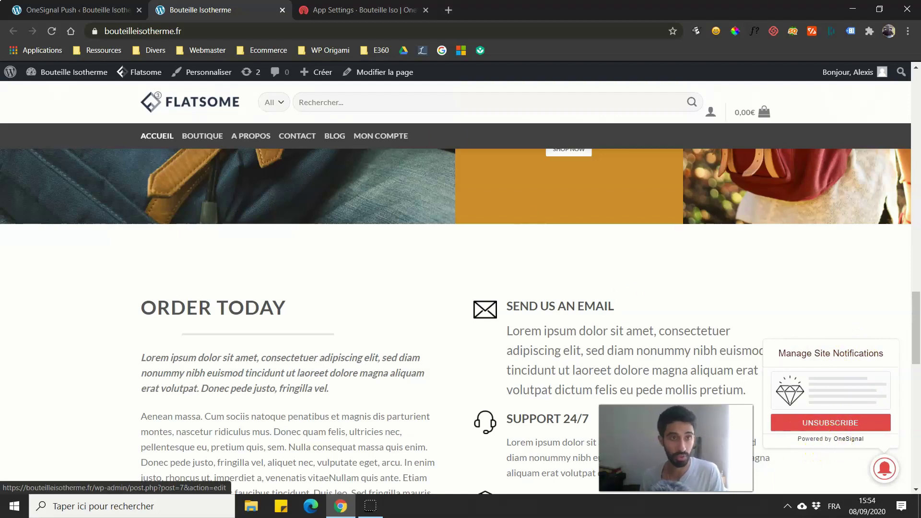
Step: Return to the OneSignal Push settings and scroll to the Subscription Bell options
left_click(111, 10)
scroll(329, 280, "down", 15)
left_click_drag(913, 169, 913, 178)
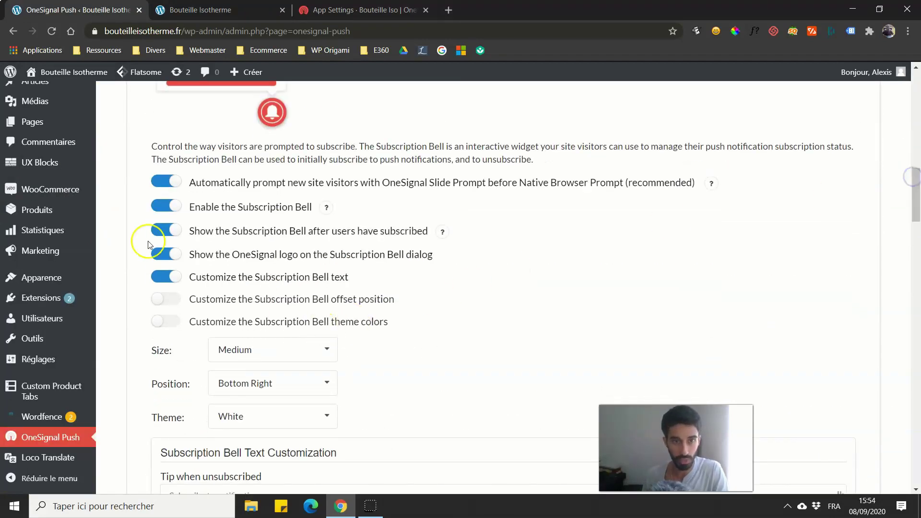
Step: Hide the OneSignal logo on the bell dialog and scroll down to Prompt Customization
left_click(166, 254)
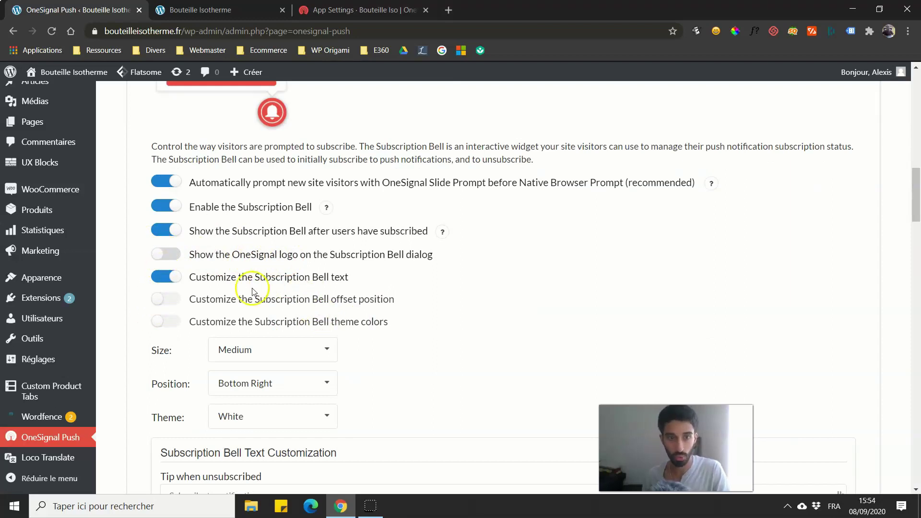
scroll(243, 271, "down", 6)
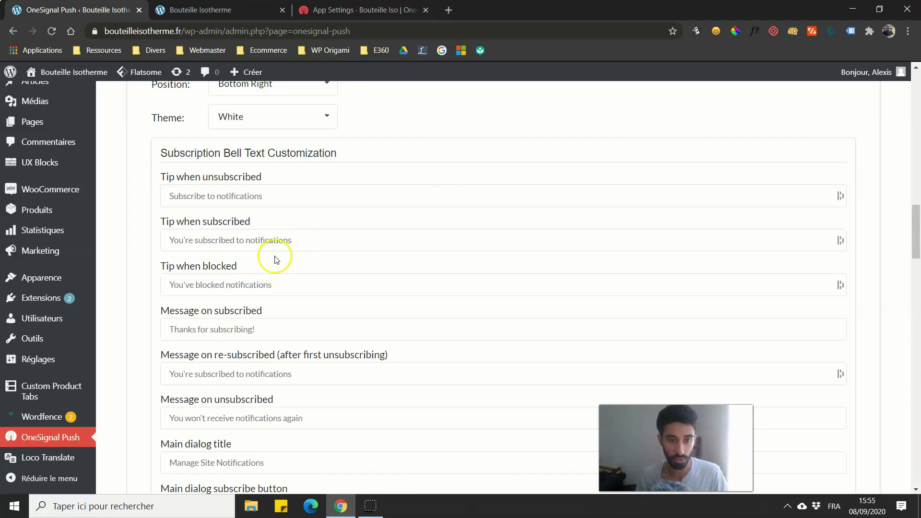
scroll(276, 259, "down", 8)
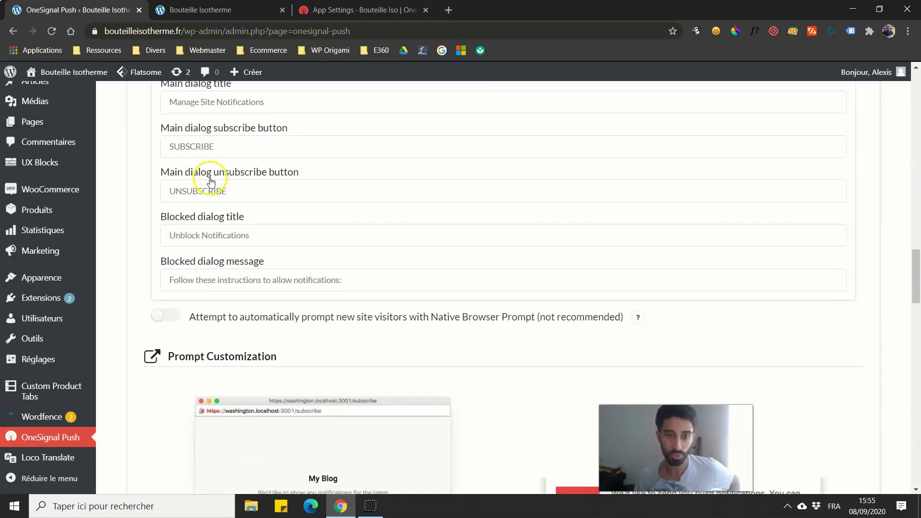
scroll(211, 182, "down", 3)
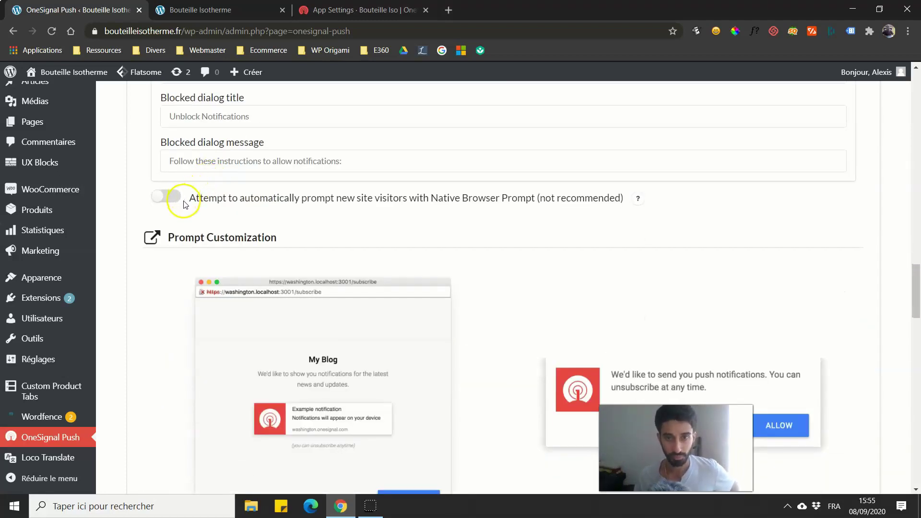
scroll(173, 202, "down", 9)
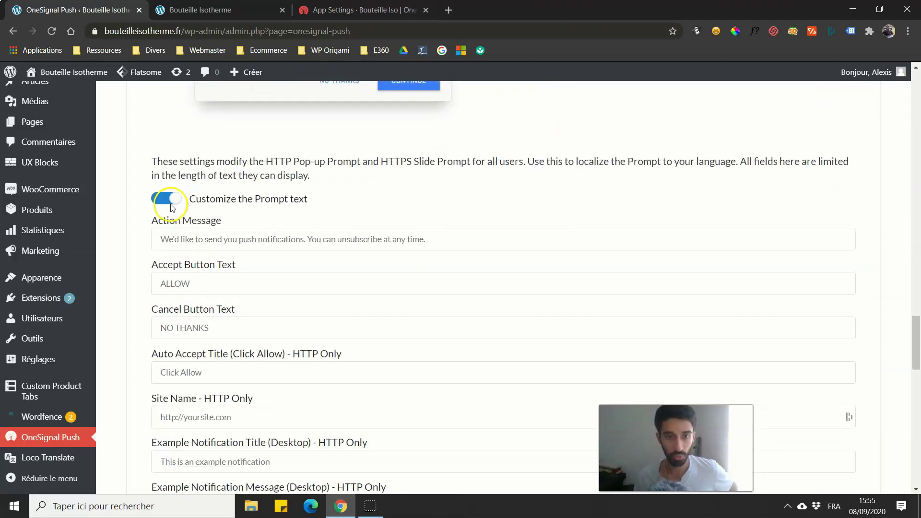
scroll(172, 208, "up", 8)
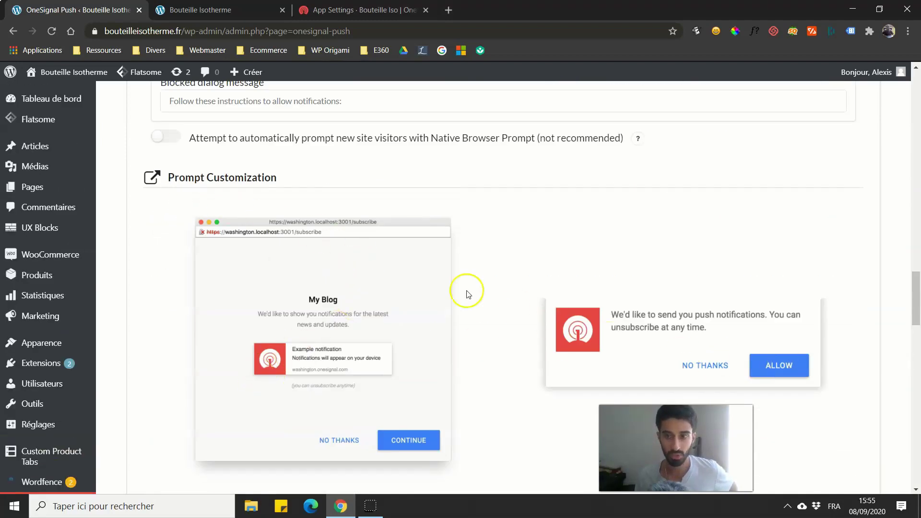
scroll(467, 294, "down", 3)
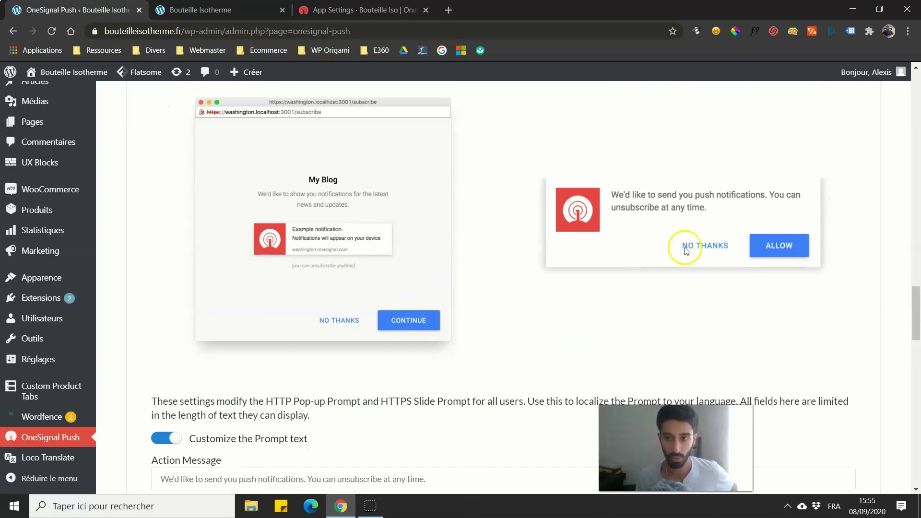
scroll(636, 192, "down", 1)
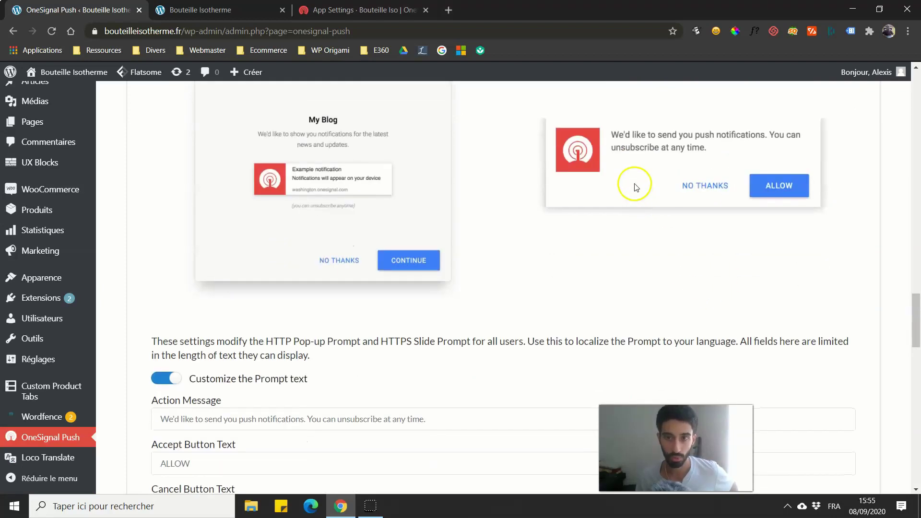
scroll(619, 188, "down", 5)
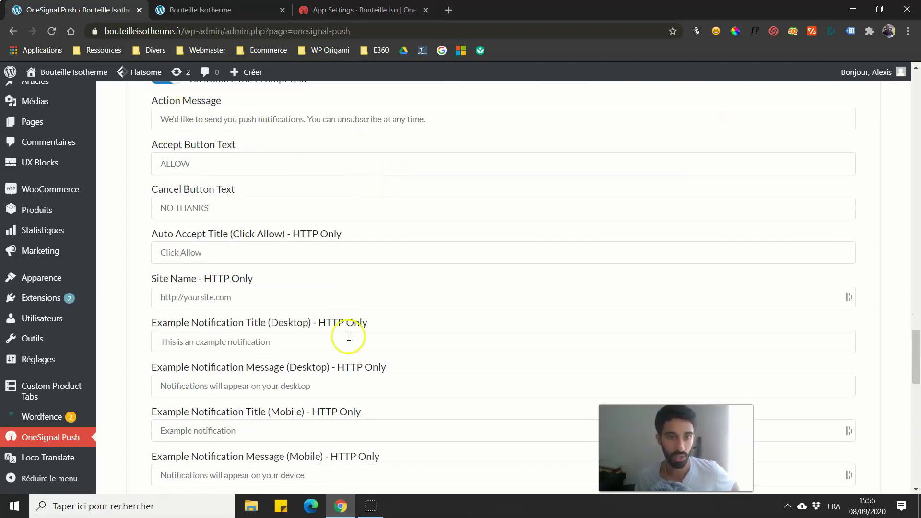
scroll(154, 308, "up", 2)
left_click(178, 284)
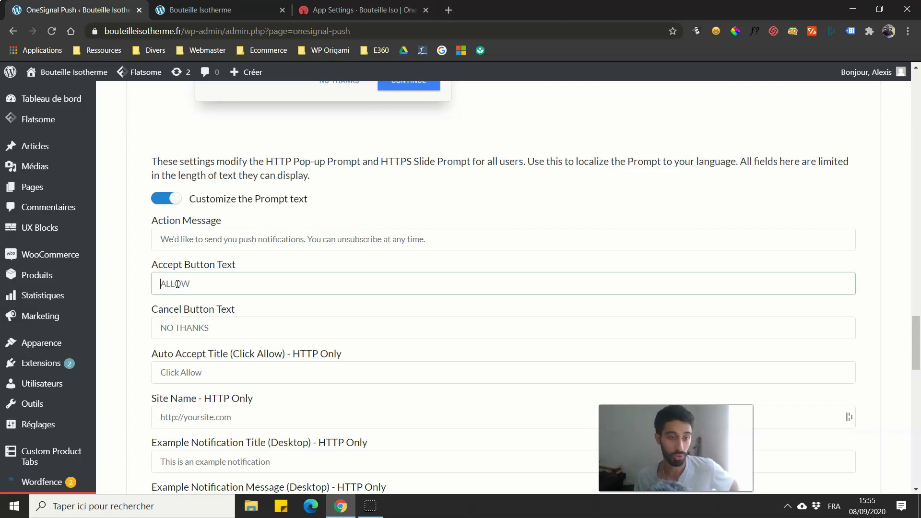
left_click(167, 239)
scroll(170, 235, "up", 2)
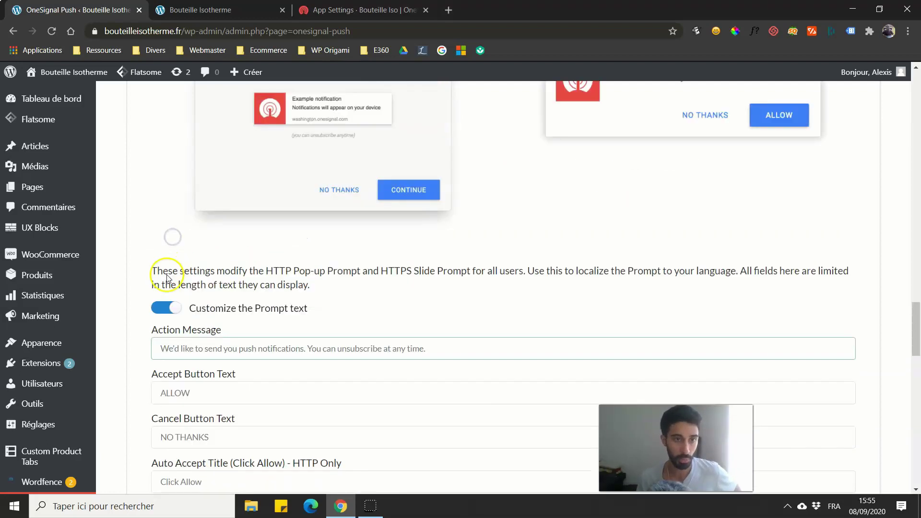
scroll(247, 330, "up", 2)
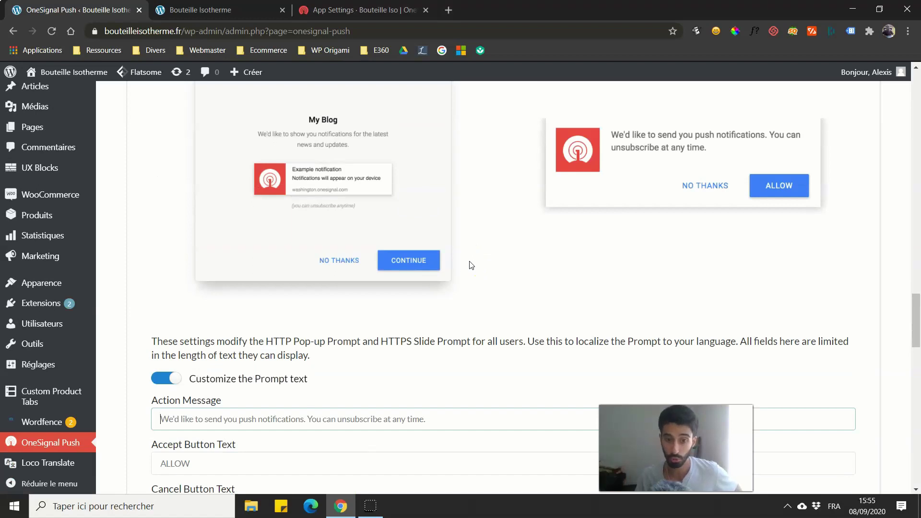
scroll(463, 266, "down", 6)
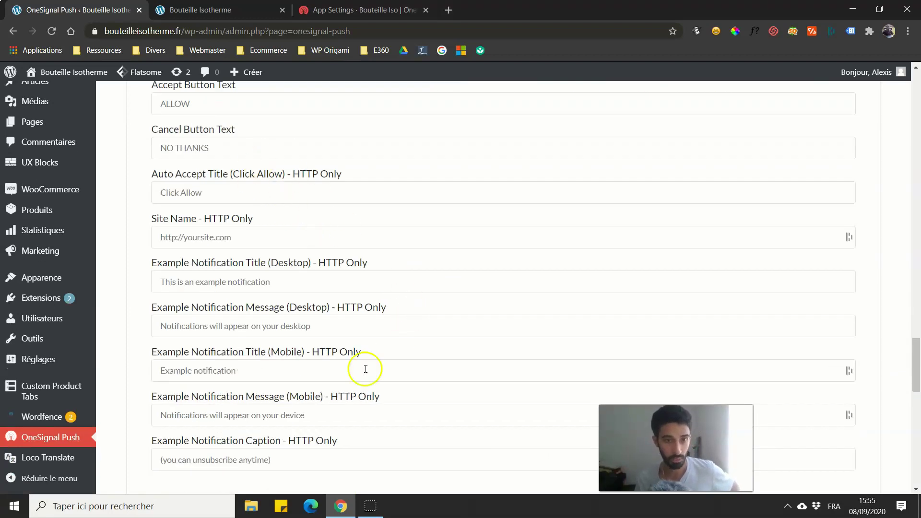
scroll(366, 366, "down", 3)
scroll(246, 243, "down", 5)
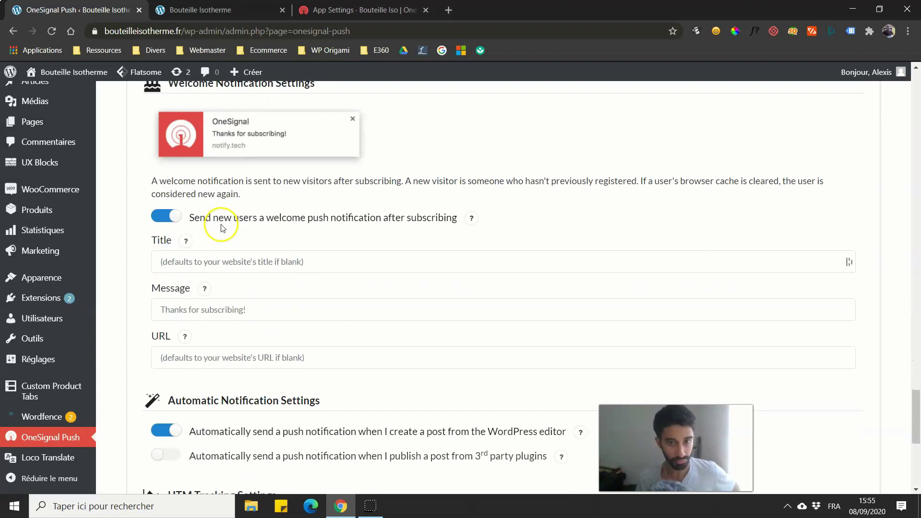
scroll(204, 221, "down", 1)
scroll(192, 276, "up", 2)
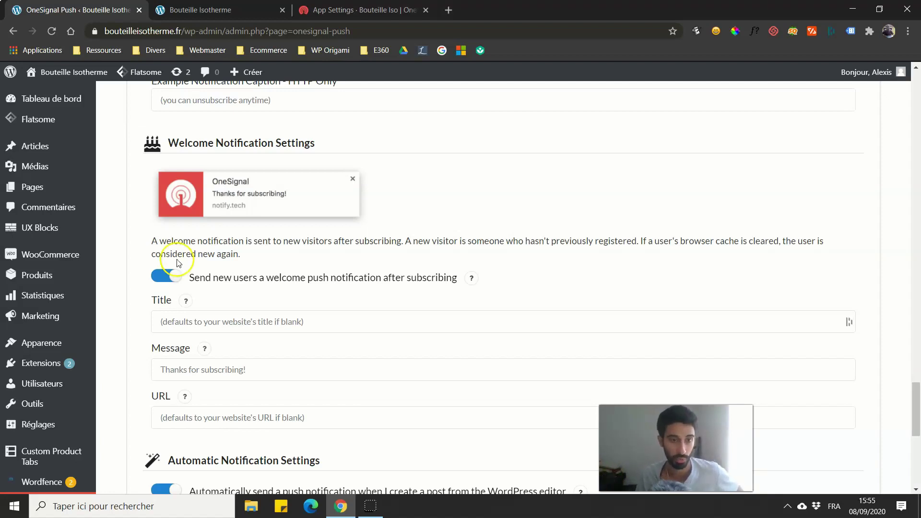
scroll(176, 262, "down", 1)
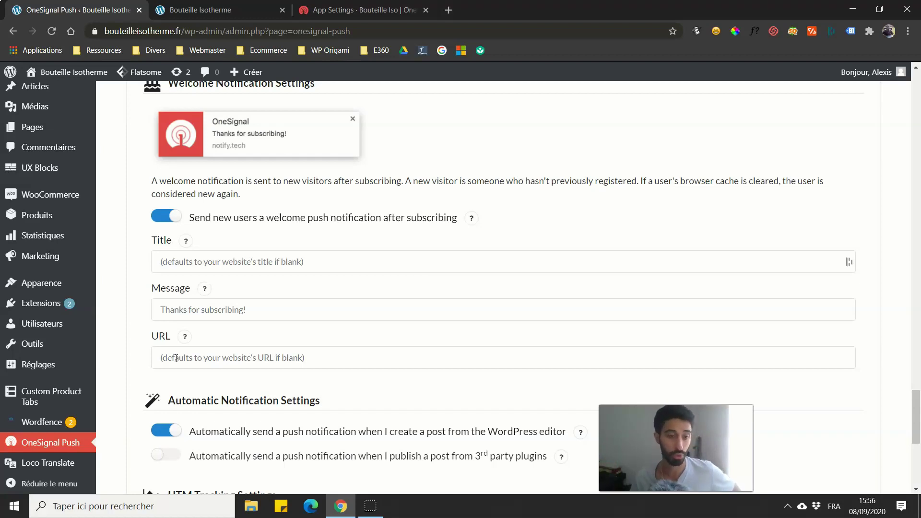
scroll(177, 359, "down", 3)
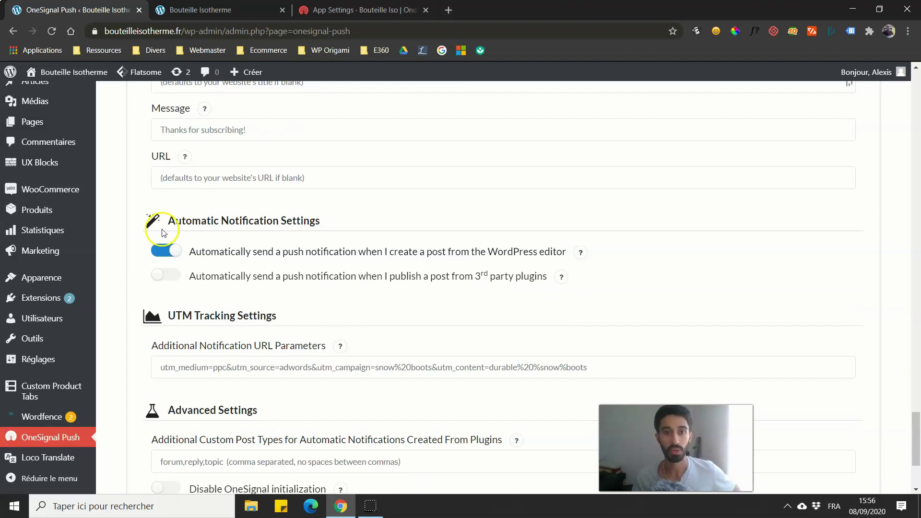
scroll(163, 220, "down", 1)
scroll(231, 189, "down", 2)
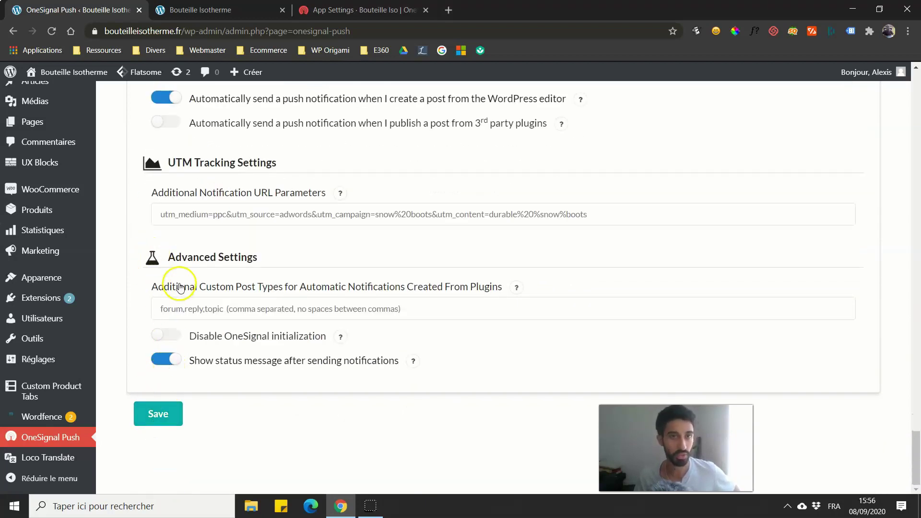
scroll(175, 283, "up", 2)
scroll(176, 283, "down", 2)
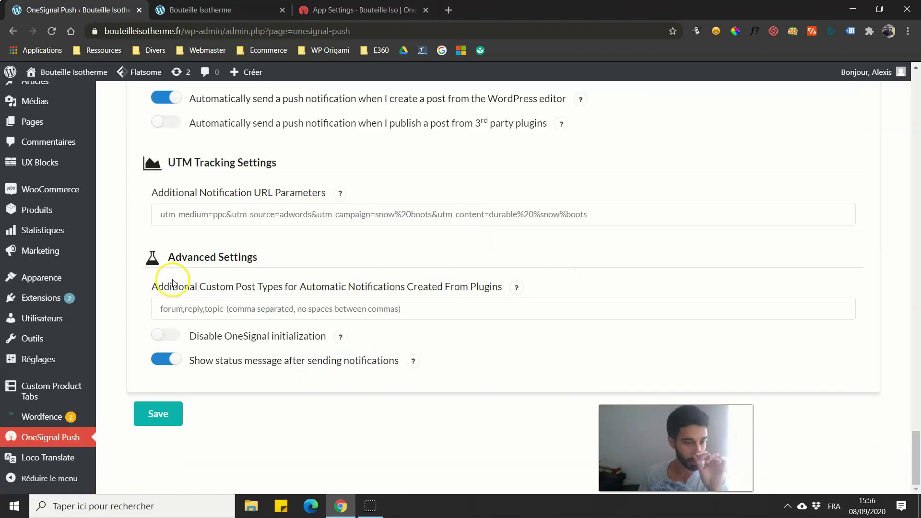
scroll(171, 282, "up", 11)
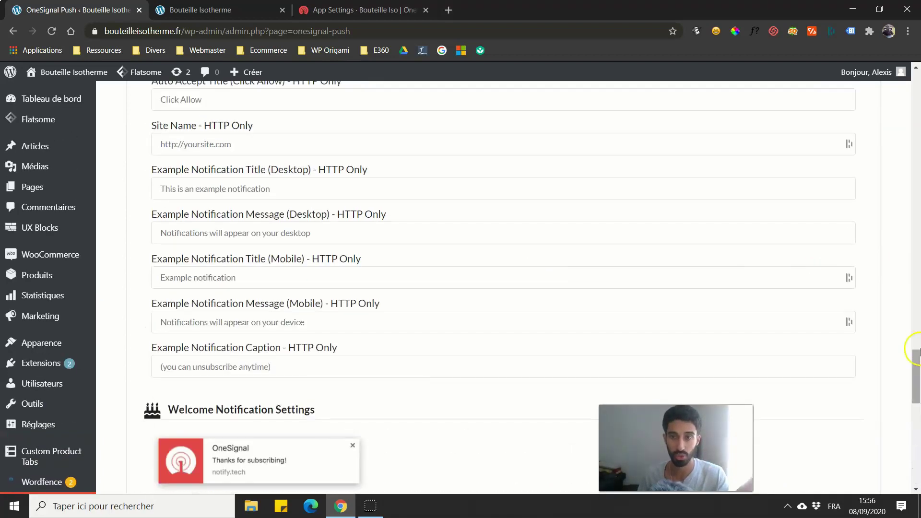
left_click_drag(916, 368, 868, 96)
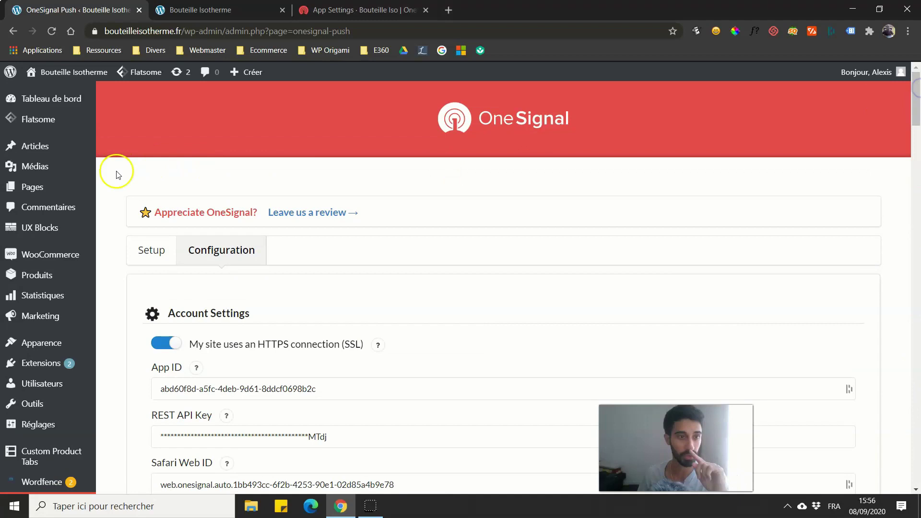
Step: Start a new post from Articles and dismiss the block editor welcome guide
left_click(49, 149)
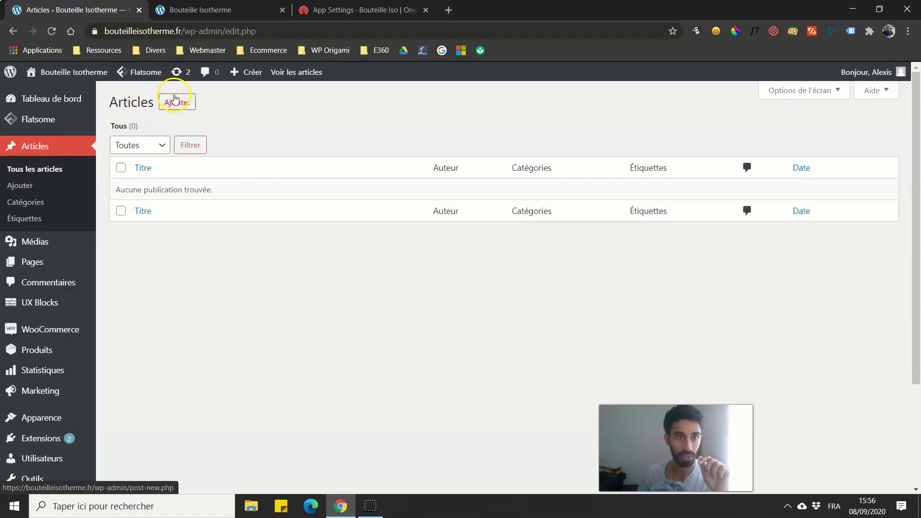
left_click(176, 102)
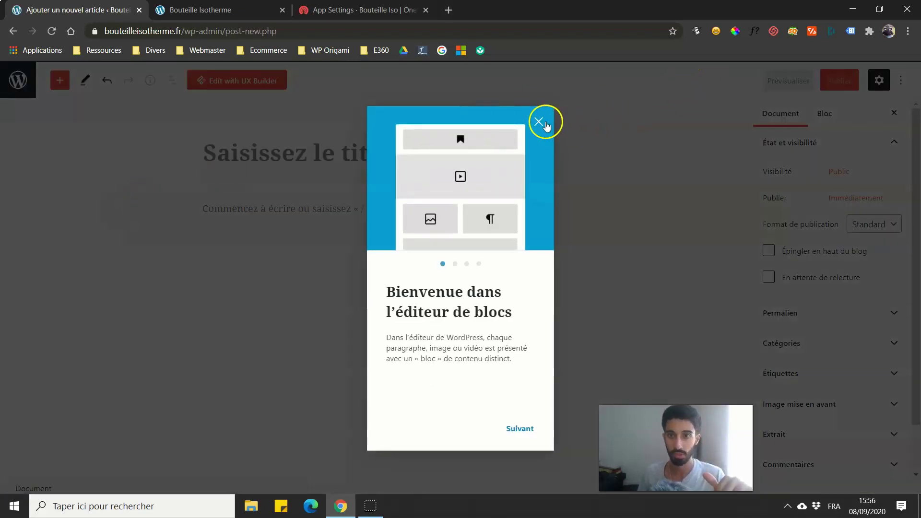
left_click(545, 124)
left_click(831, 156)
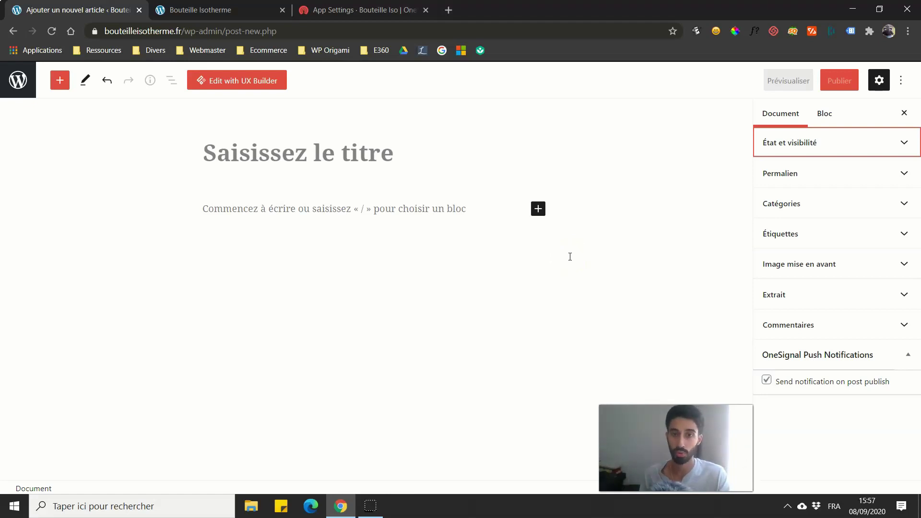
Step: Leave the new post editor without saving, confirming 'Quitter', back to the empty Articles list
left_click(880, 439)
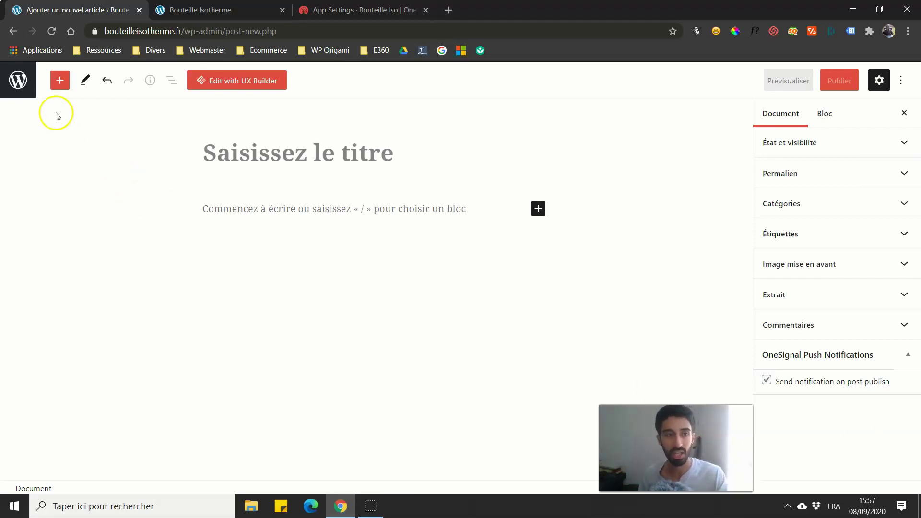
left_click(22, 84)
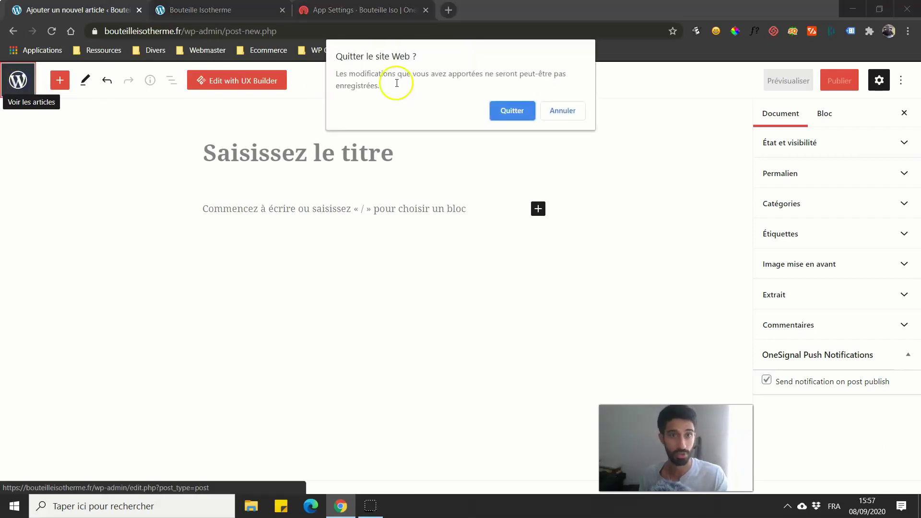
left_click(519, 112)
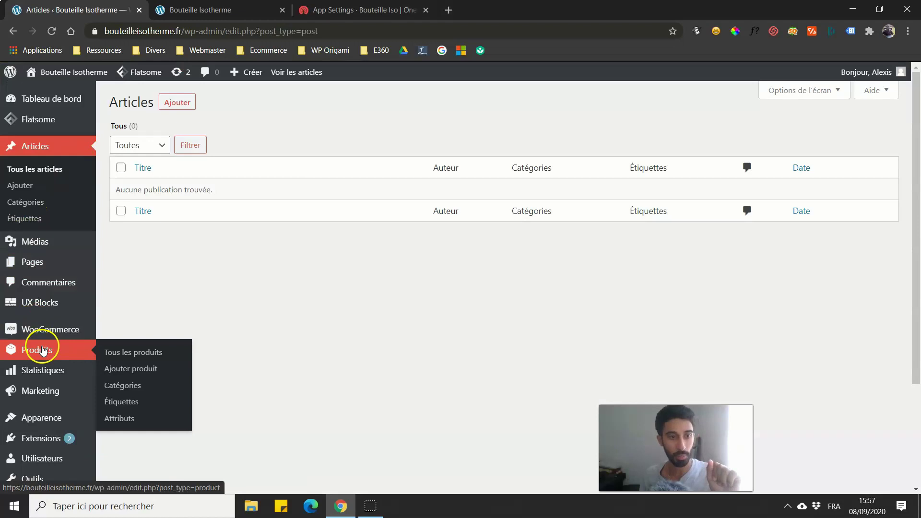
Step: Open the Patient Ninja product and toggle 'Send notification on product update' on, then off
left_click(44, 350)
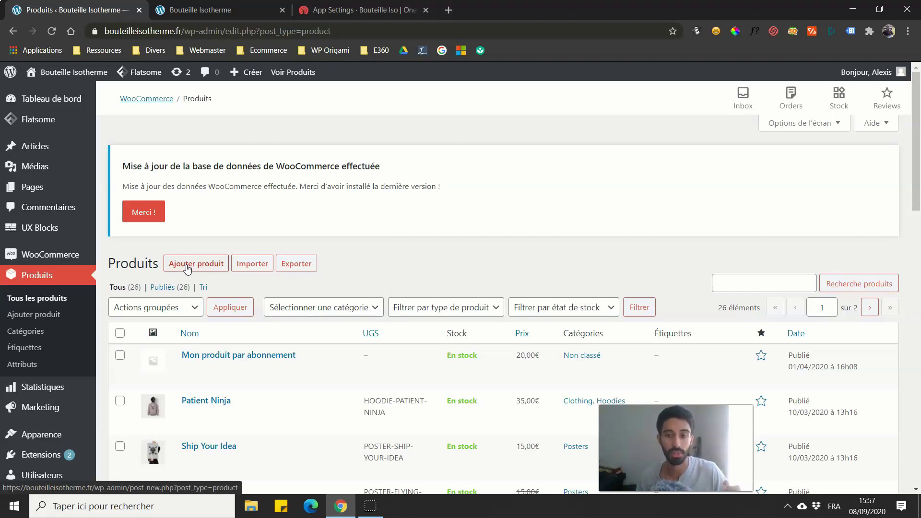
left_click(191, 403)
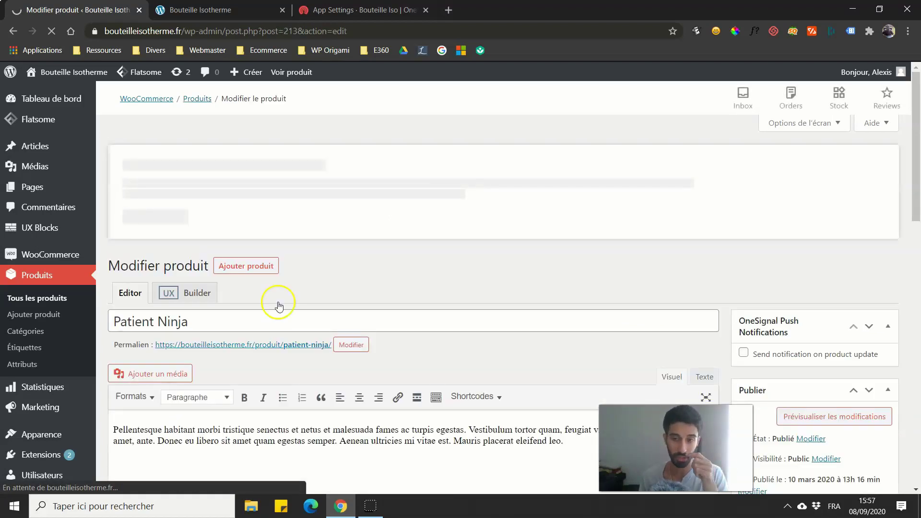
scroll(322, 216, "down", 5)
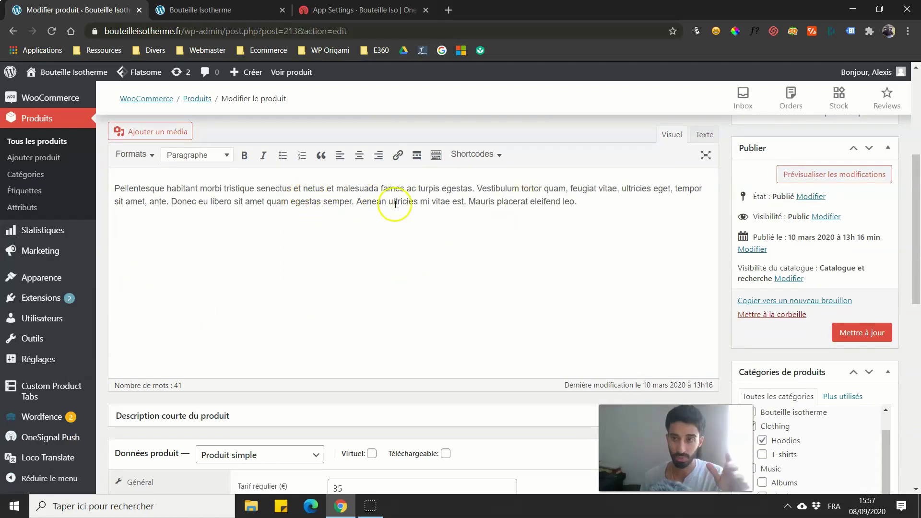
scroll(386, 200, "up", 1)
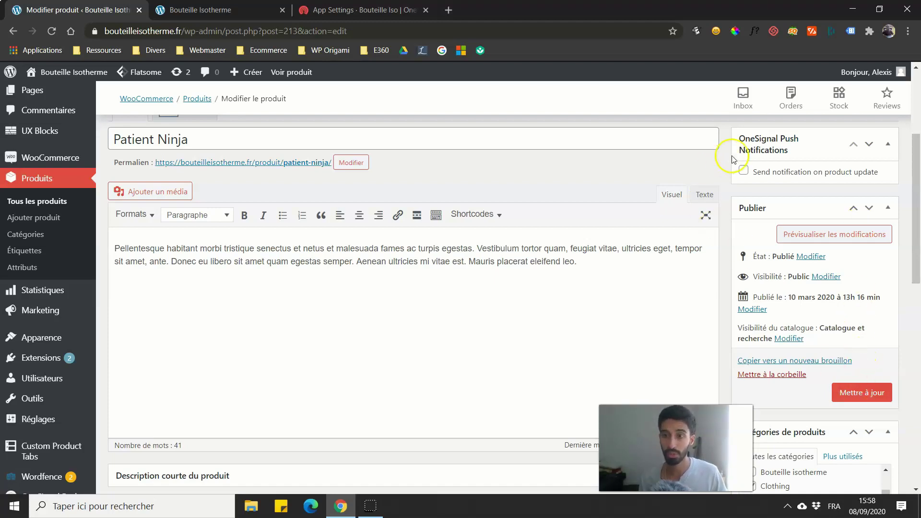
left_click(745, 170)
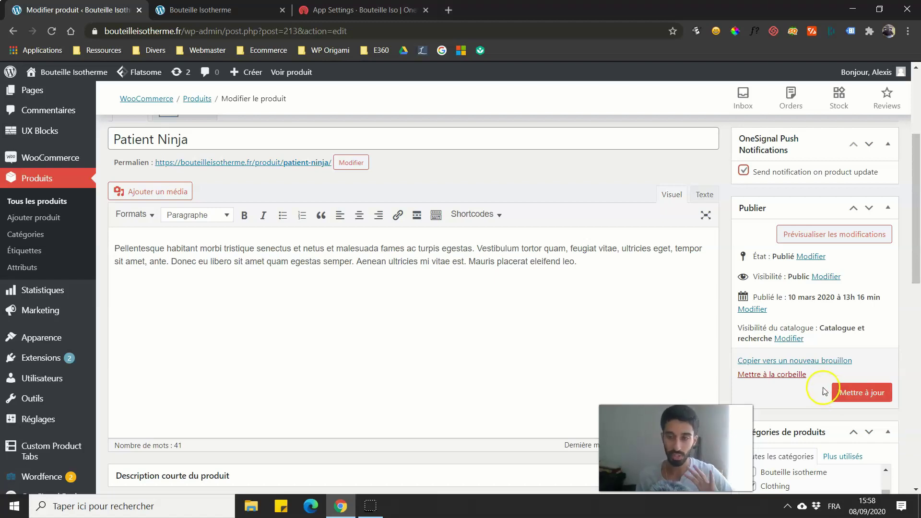
left_click(743, 169)
scroll(153, 266, "up", 3)
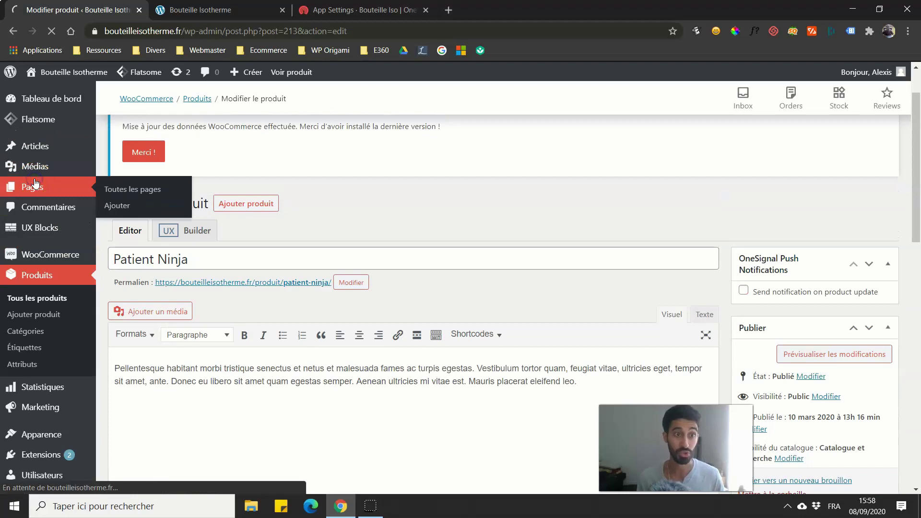
Step: Open the draft page 'Je donne un titre...', go back to Pages, then switch to the storefront tab
left_click(56, 211)
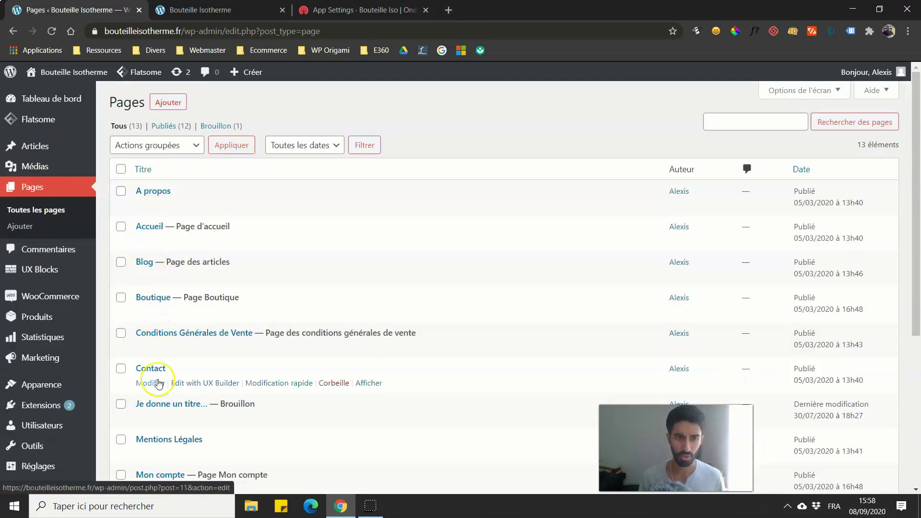
left_click(172, 404)
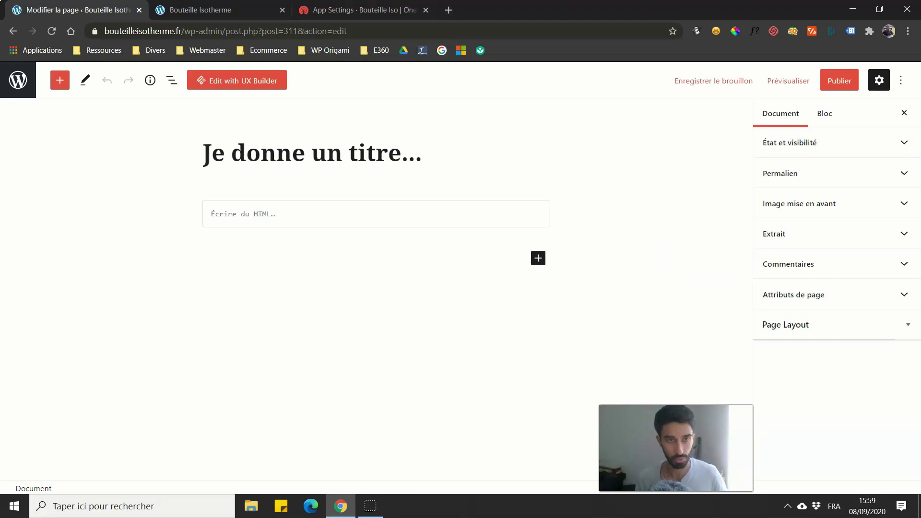
left_click(13, 96)
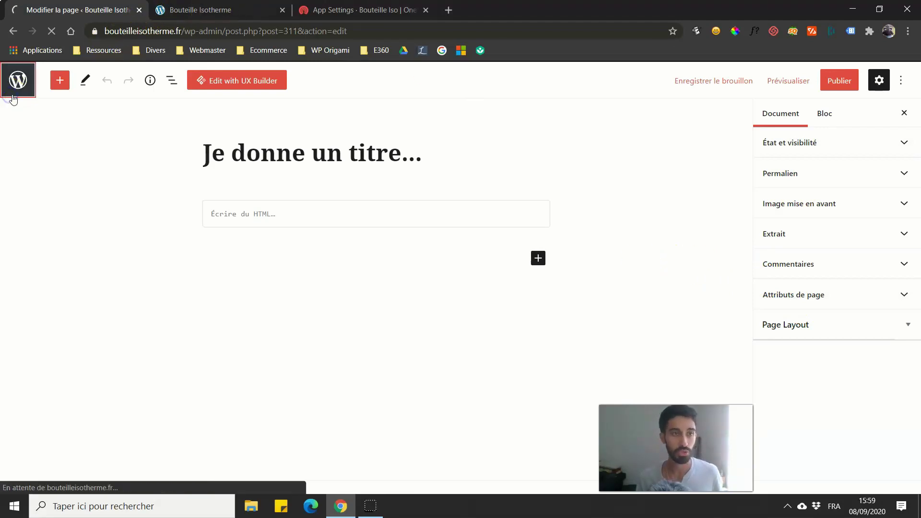
scroll(48, 278, "down", 5)
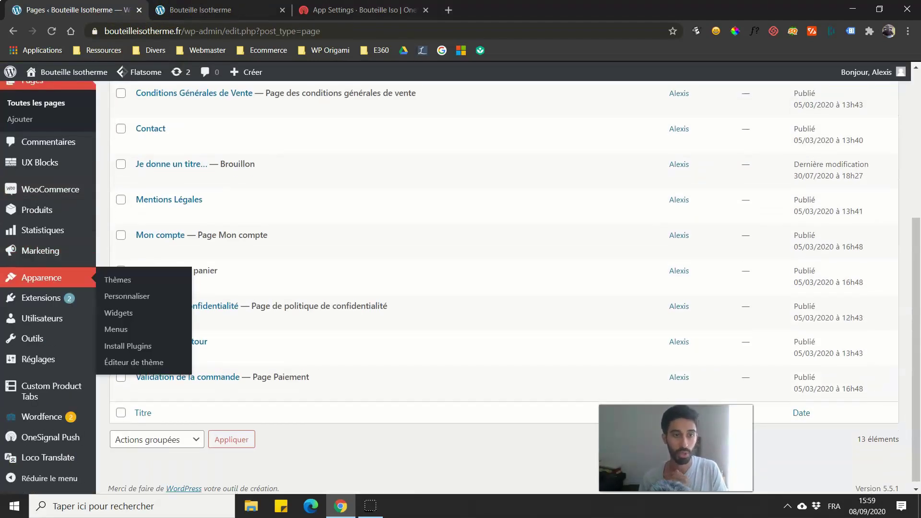
left_click(212, 11)
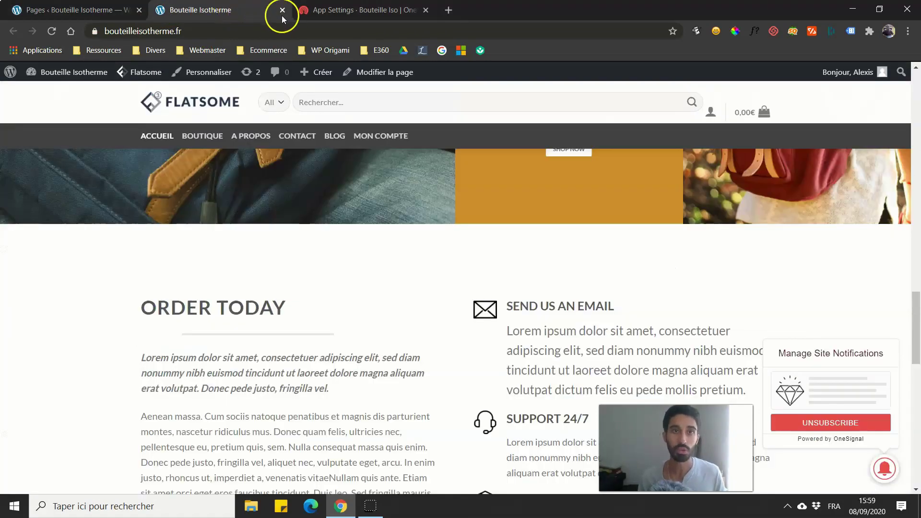
Step: Close the Bouteille Isotherme storefront tab and return to OneSignal's All Applications list
left_click(282, 10)
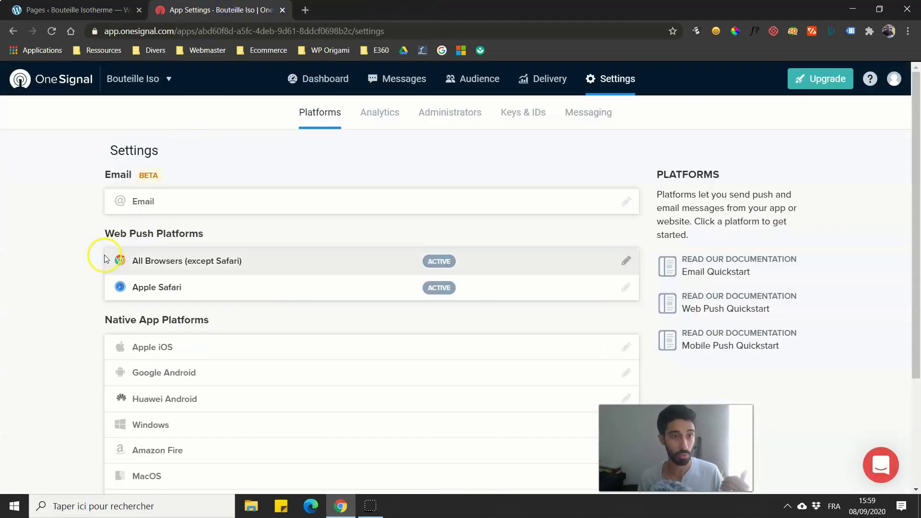
left_click(64, 84)
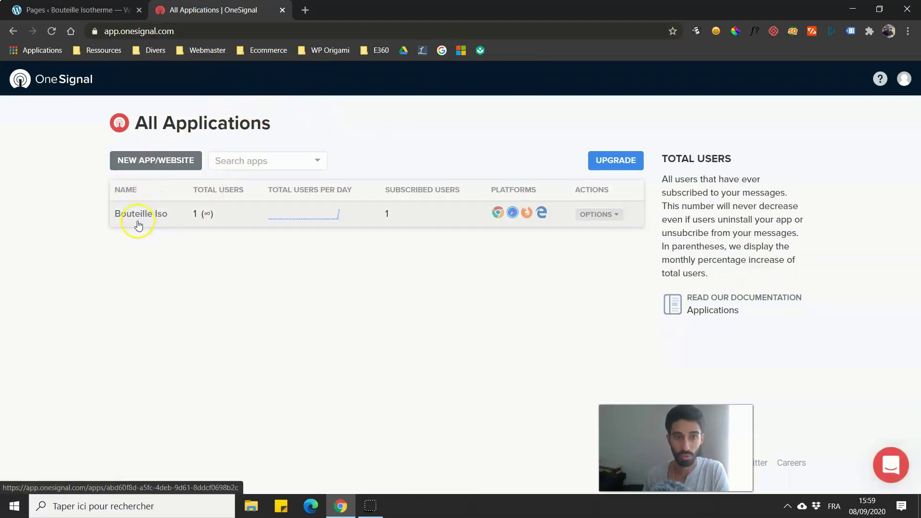
Step: Open the Bouteille Iso app dashboard, review its charts, then go to its Messages page
left_click(138, 223)
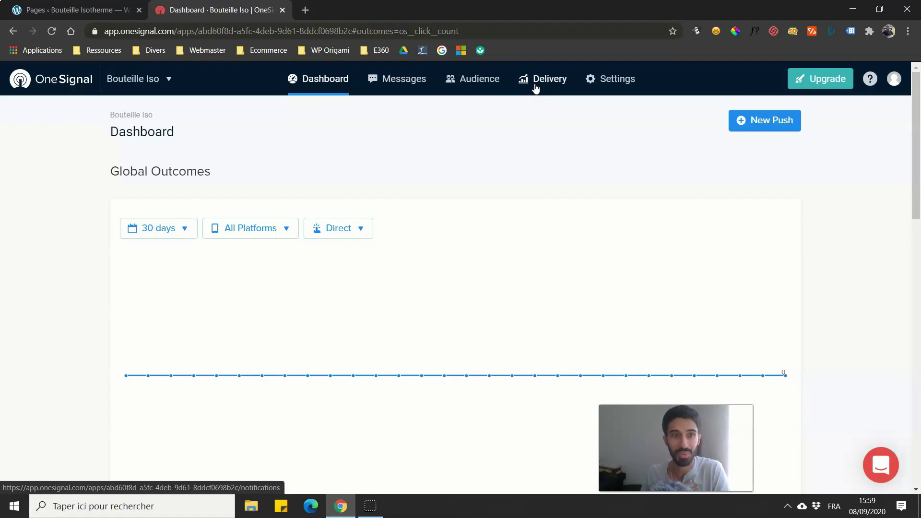
scroll(496, 103, "down", 9)
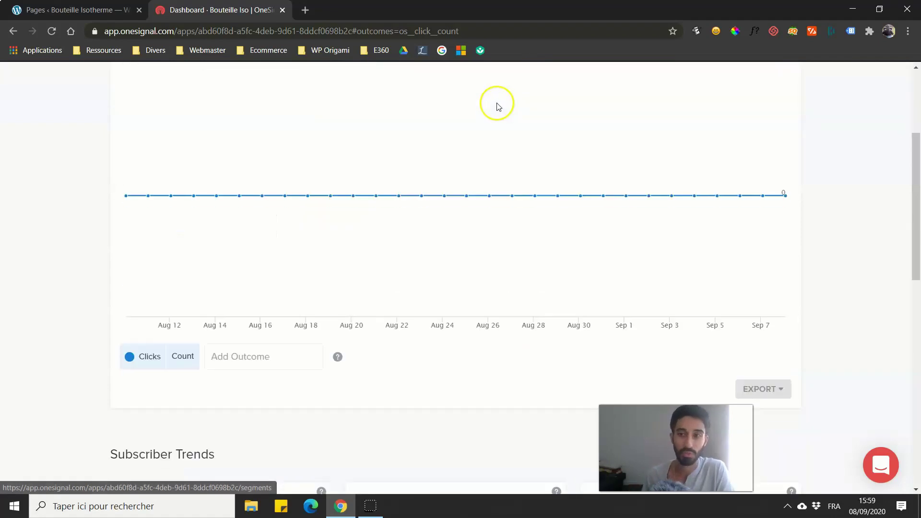
scroll(26, 254, "up", 6)
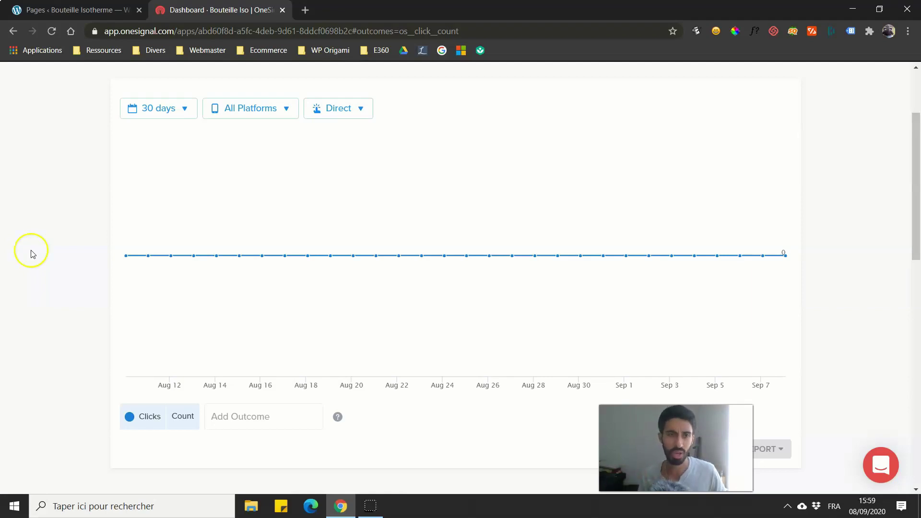
scroll(27, 253, "up", 3)
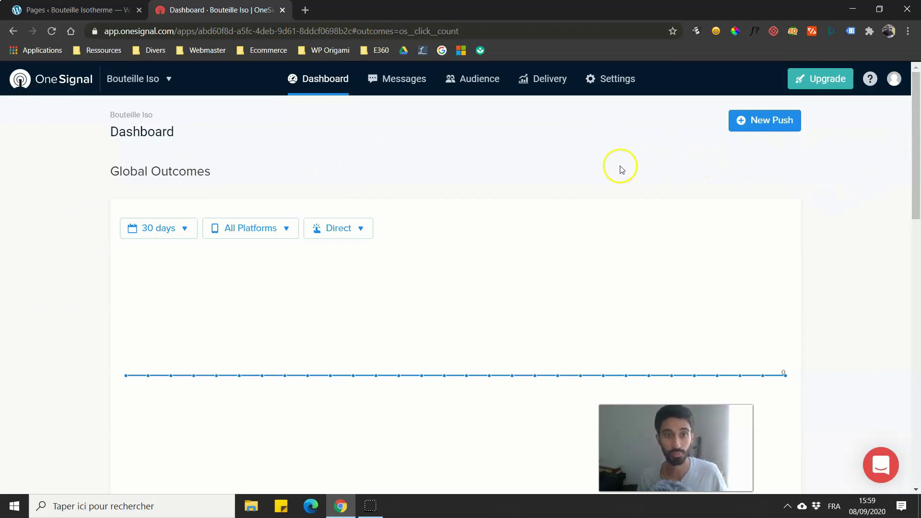
scroll(192, 331, "down", 1)
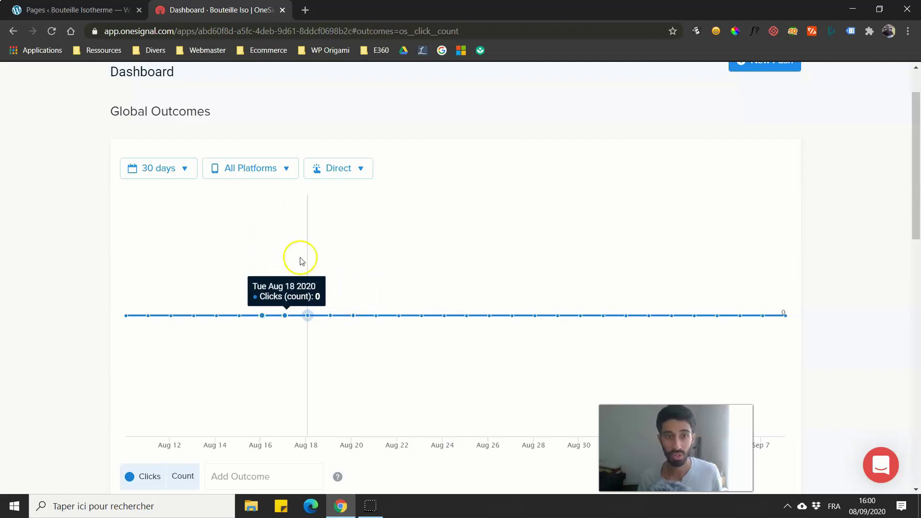
scroll(530, 295, "down", 3)
scroll(490, 274, "down", 6)
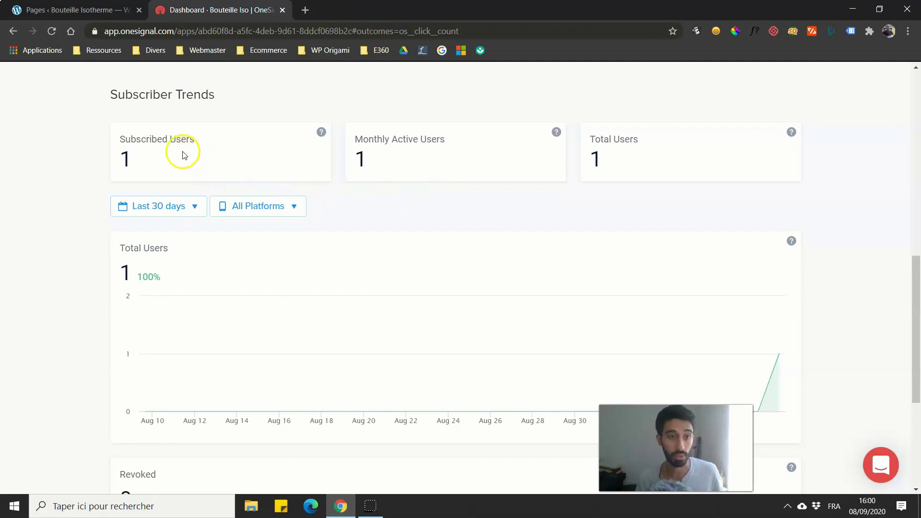
left_click_drag(917, 267, 886, 239)
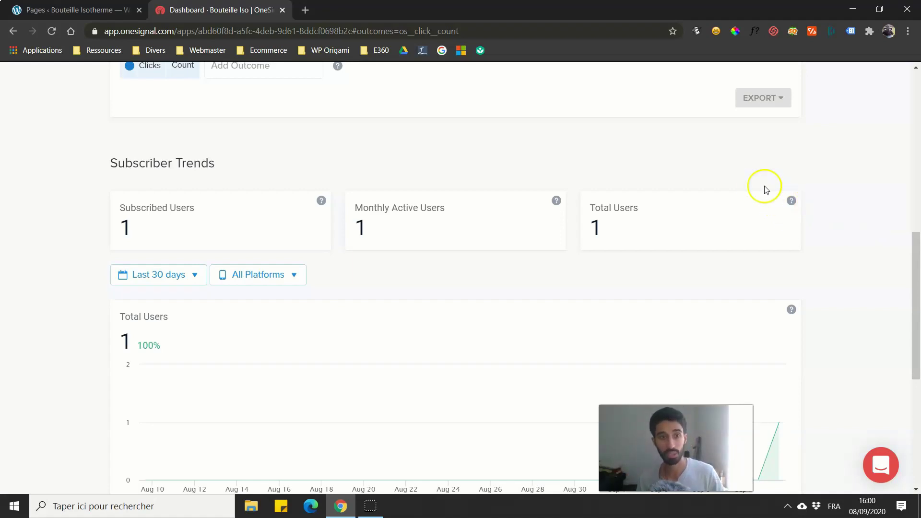
left_click_drag(917, 288, 912, 137)
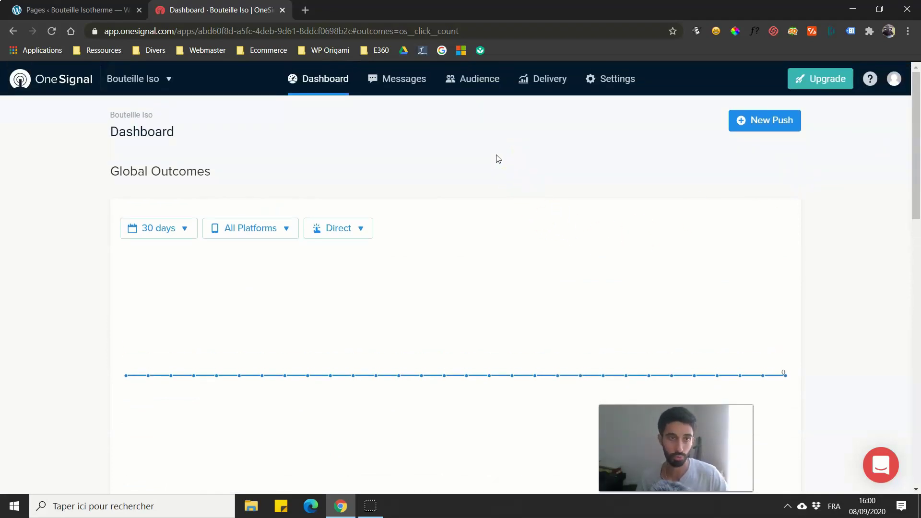
left_click(408, 91)
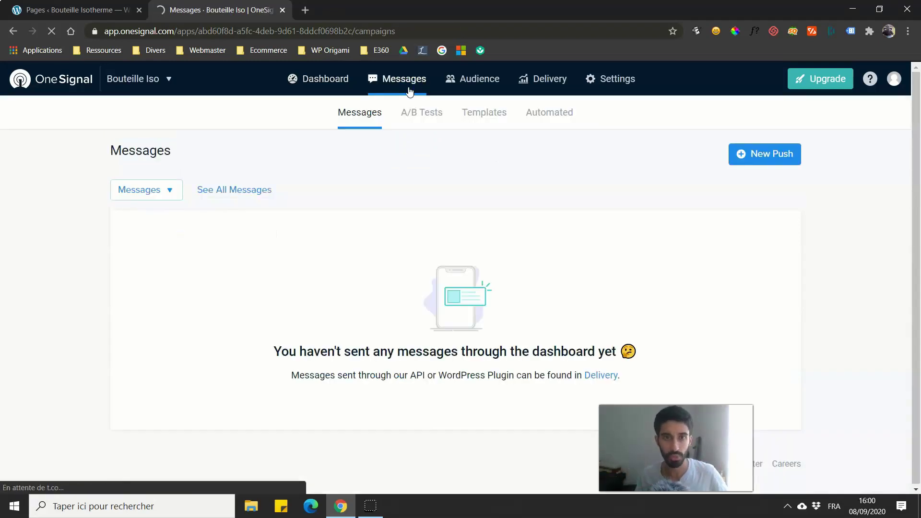
Step: Start a new push message addressed to Subscribed Users rather than particular segments
left_click(341, 83)
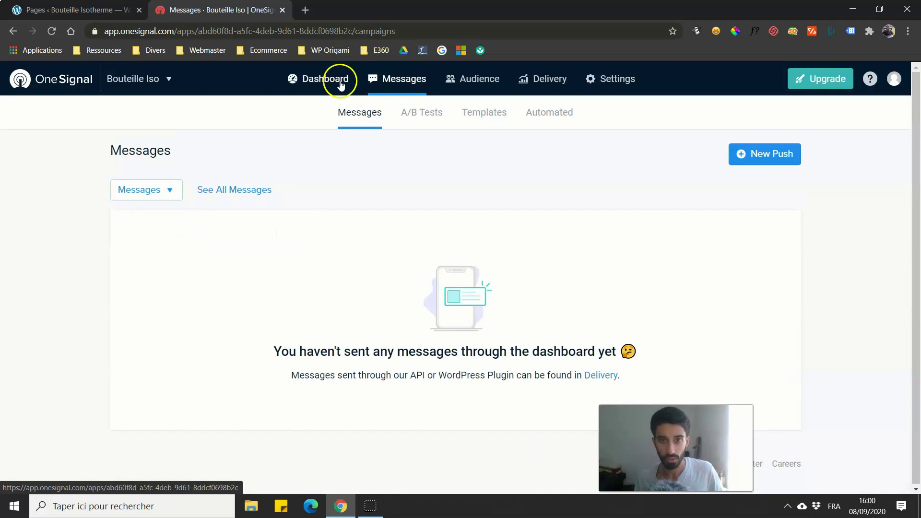
left_click(758, 156)
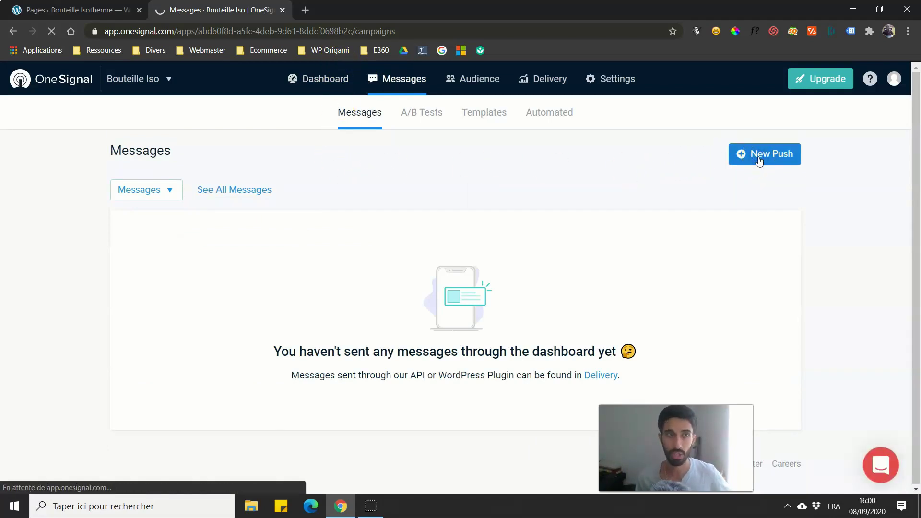
left_click(492, 224)
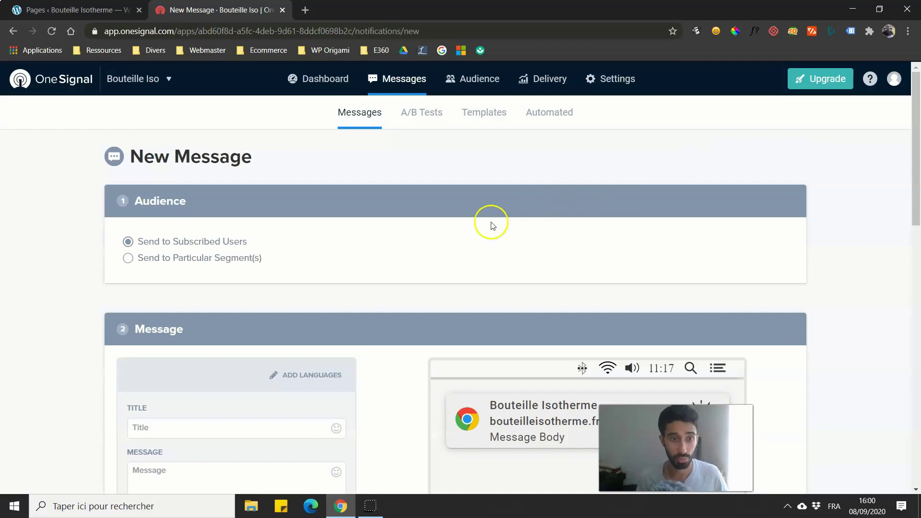
scroll(152, 223, "down", 1)
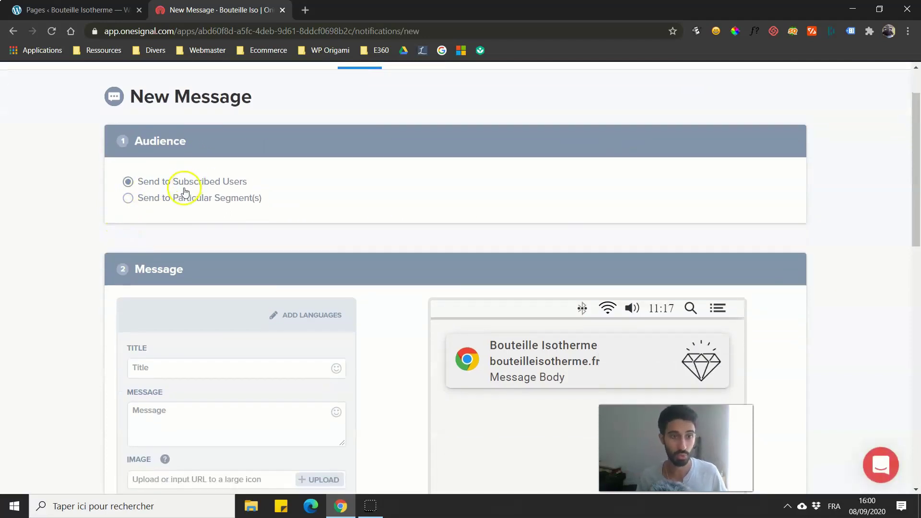
left_click(150, 199)
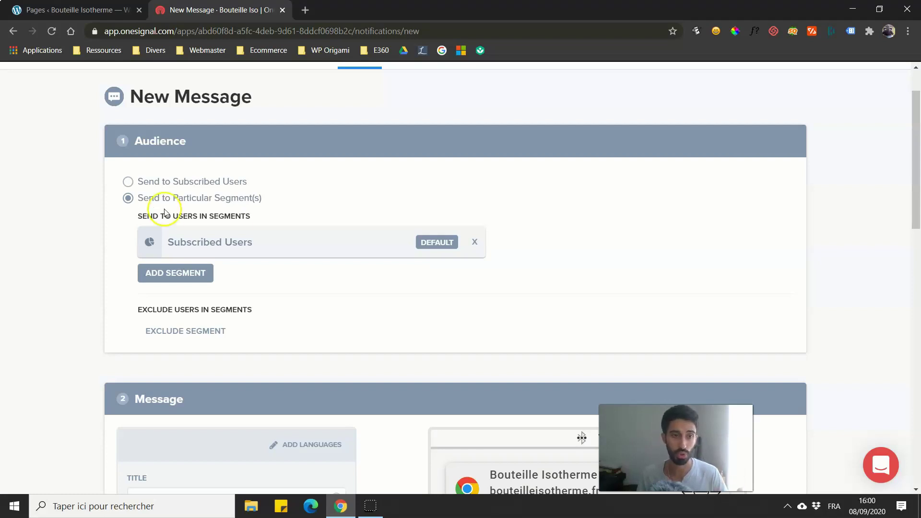
left_click(150, 189)
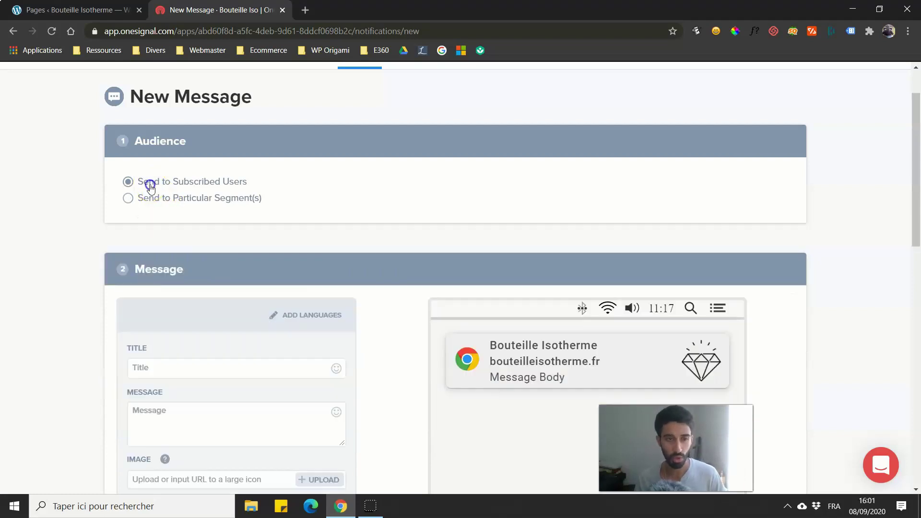
scroll(10, 260, "down", 1)
scroll(2, 263, "down", 1)
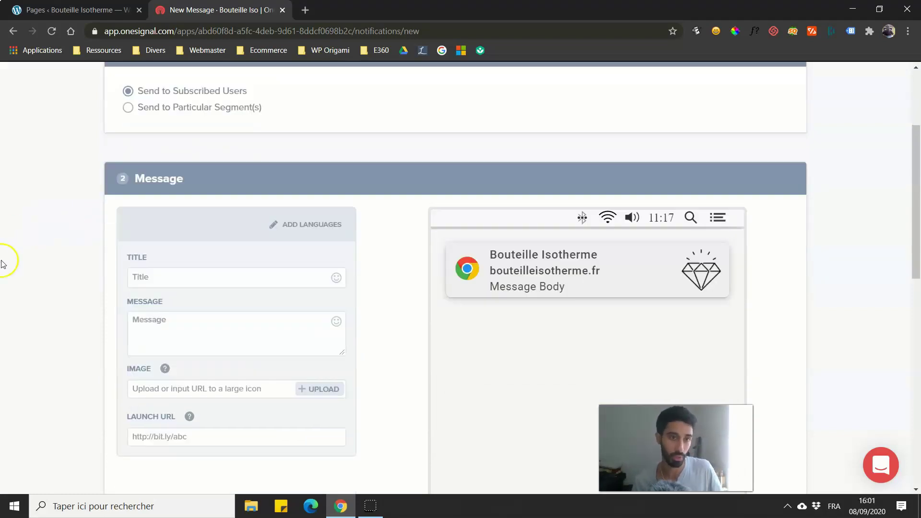
Step: Title the notification 'Prix cassé pour le Black Friday' with body '-70%:::effcsbv'
left_click(153, 244)
left_click(163, 289)
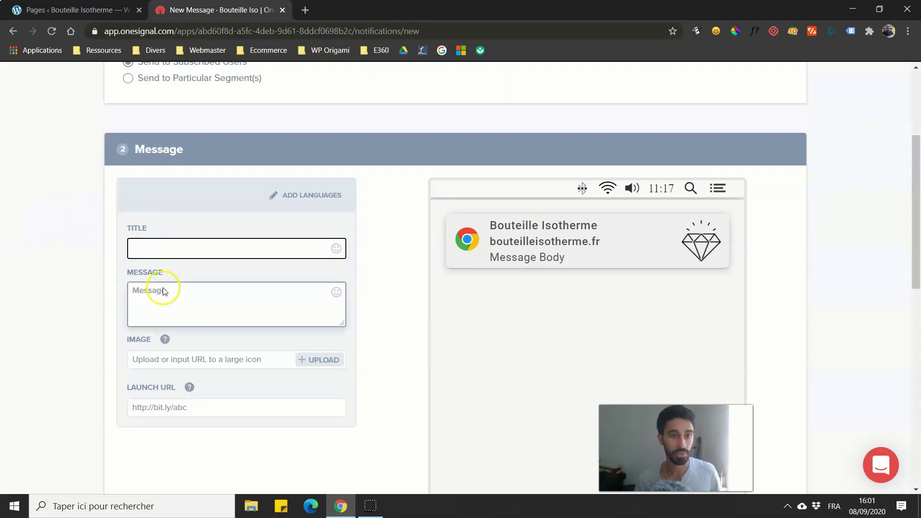
left_click(206, 359)
left_click(192, 409)
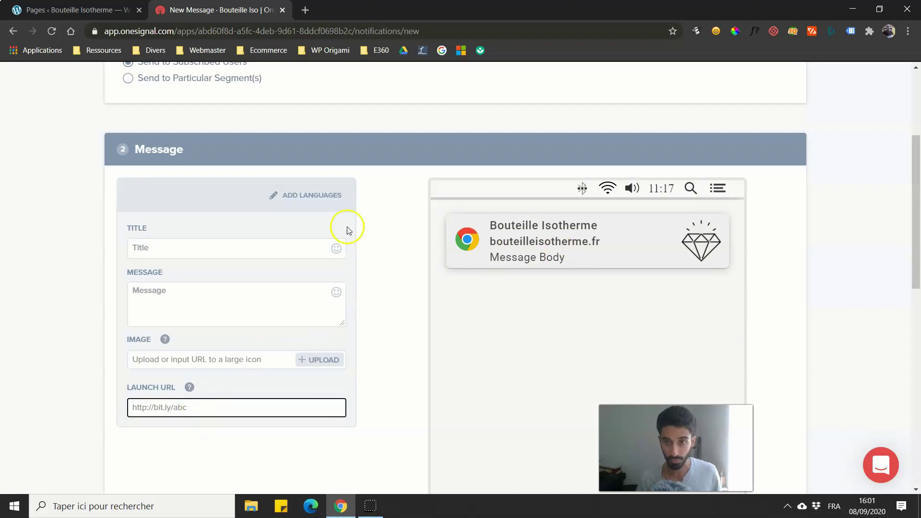
left_click(210, 241)
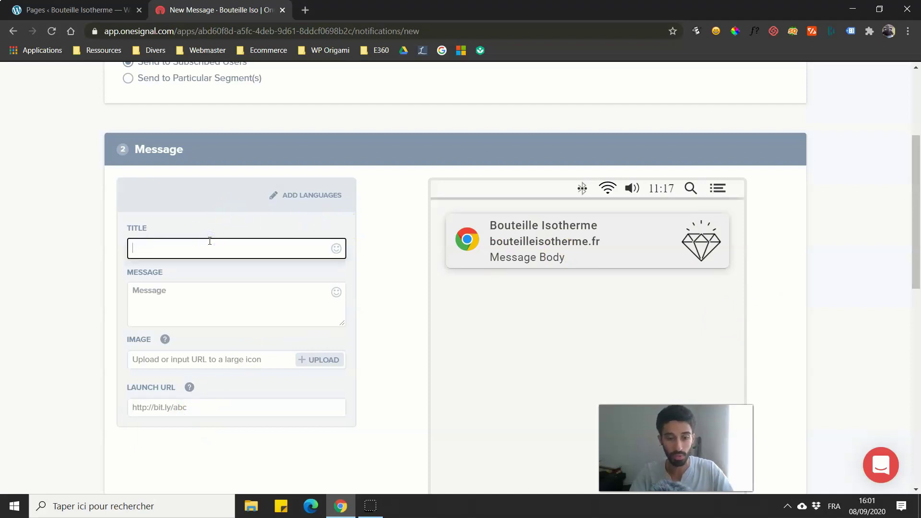
type("Prix cassé pour le Black Friday !")
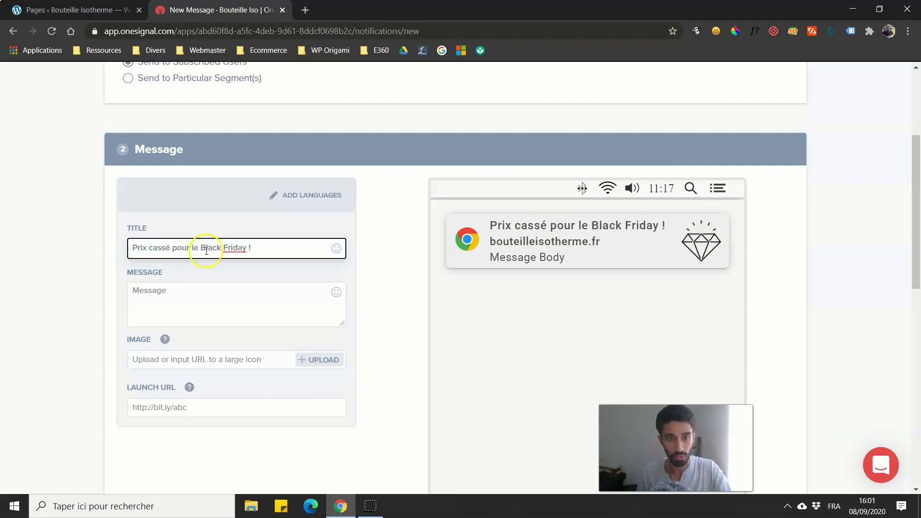
left_click(179, 294)
type("-")
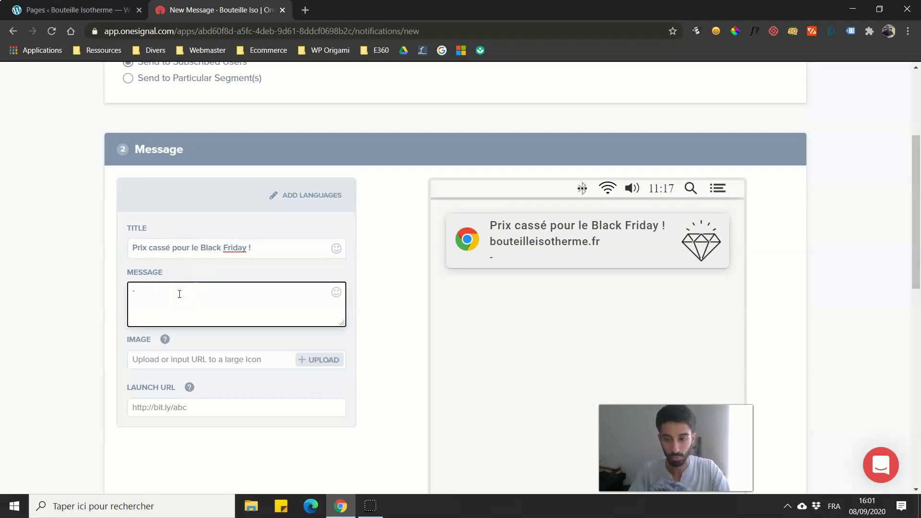
type("70%:::effcsbv")
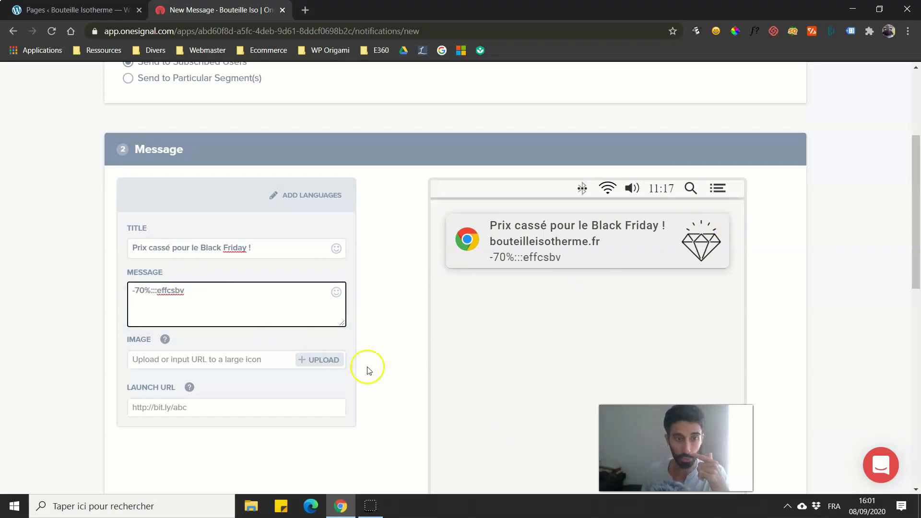
scroll(366, 366, "up", 3)
scroll(362, 306, "down", 5)
Step: Set the schedule to Optimize by user time zone, delivering at 4:00 pm local time
scroll(362, 307, "down", 7)
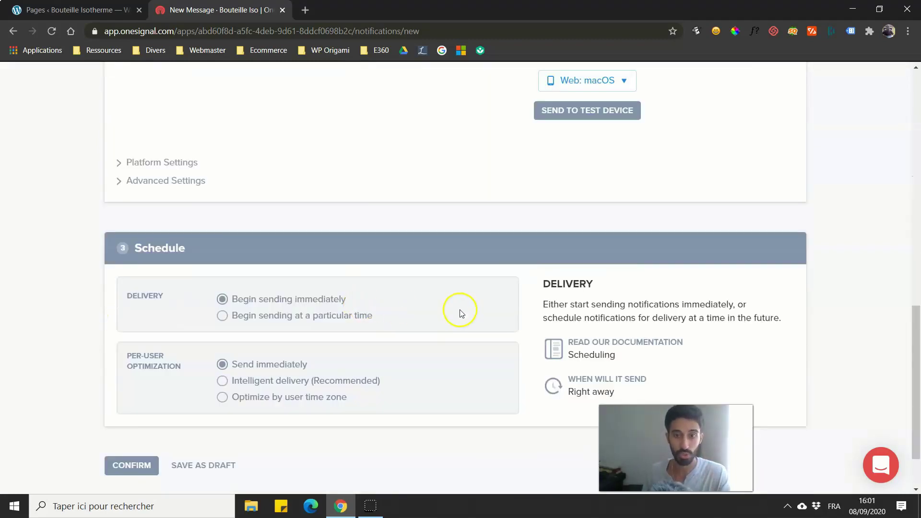
scroll(461, 313, "up", 2)
scroll(309, 278, "down", 3)
scroll(281, 279, "down", 1)
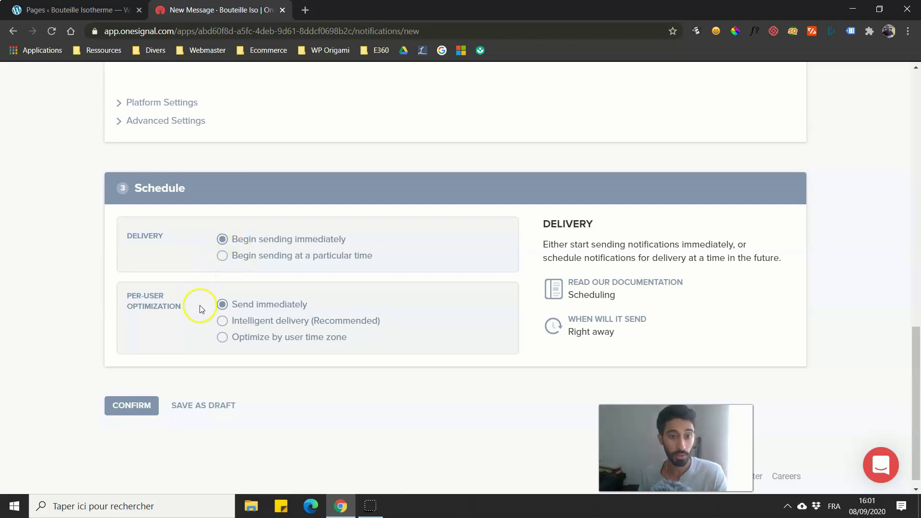
mouse_move(223, 343)
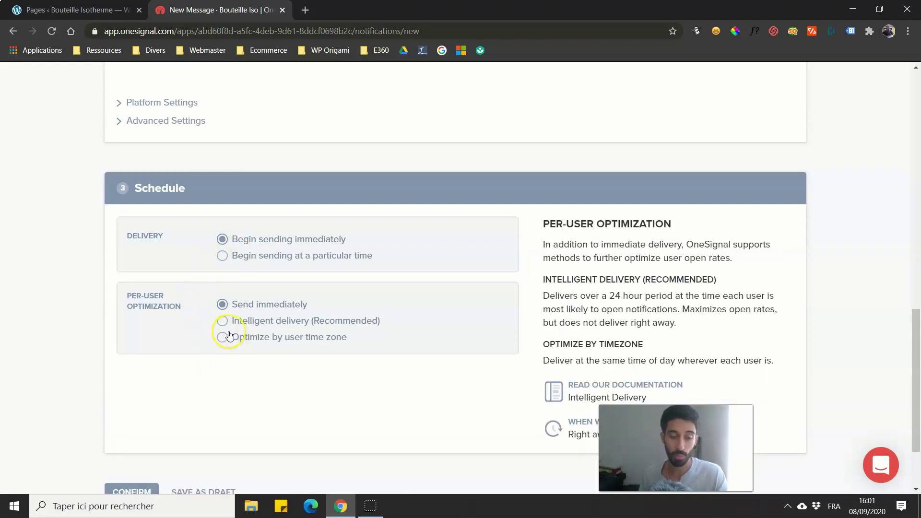
left_click(229, 337)
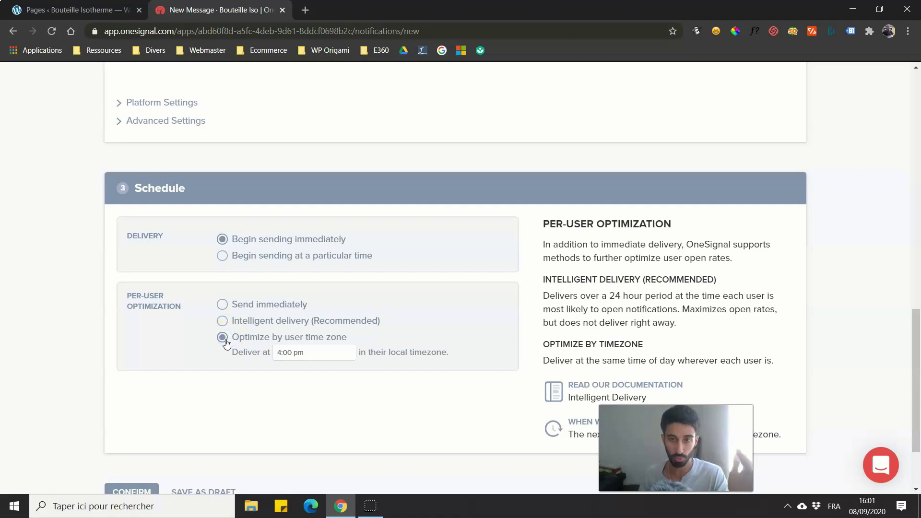
left_click_drag(917, 374, 917, 136)
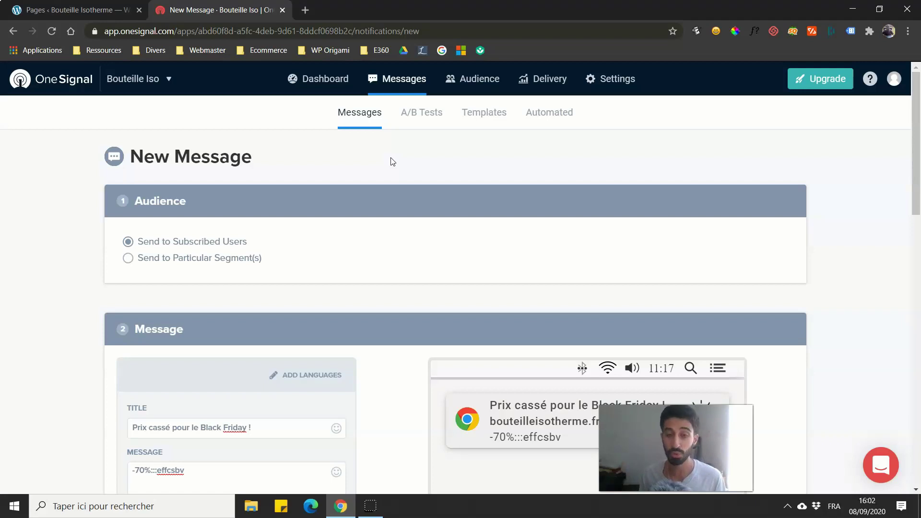
Step: Browse the A/B Tests, Templates and Automated pages, then view Delivery's Sent Messages list
left_click(405, 121)
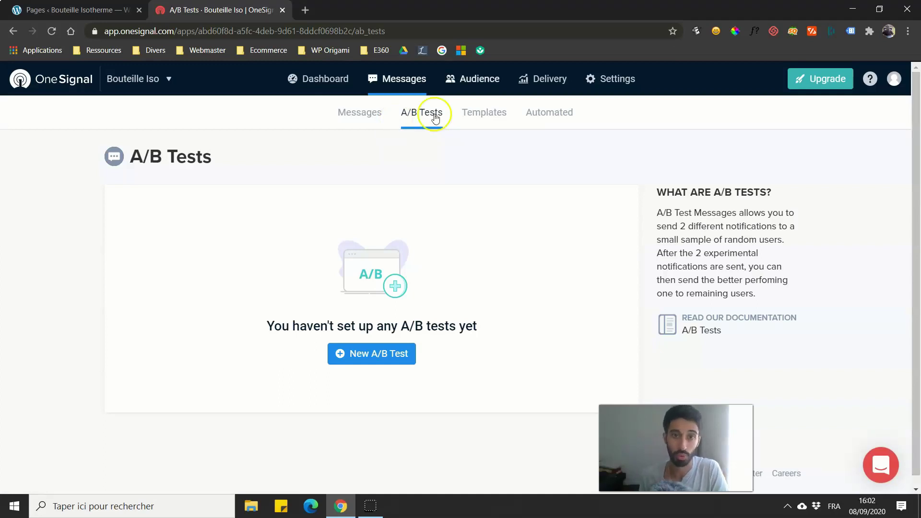
left_click(473, 118)
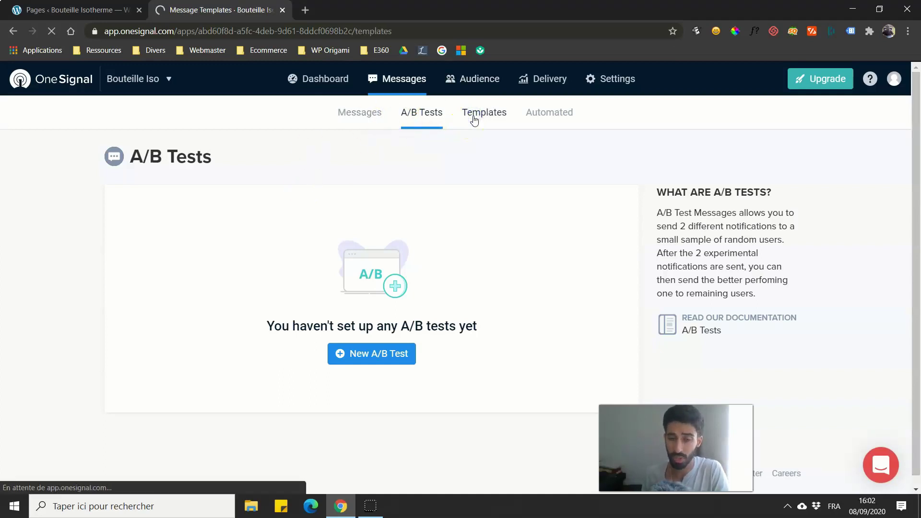
left_click(532, 118)
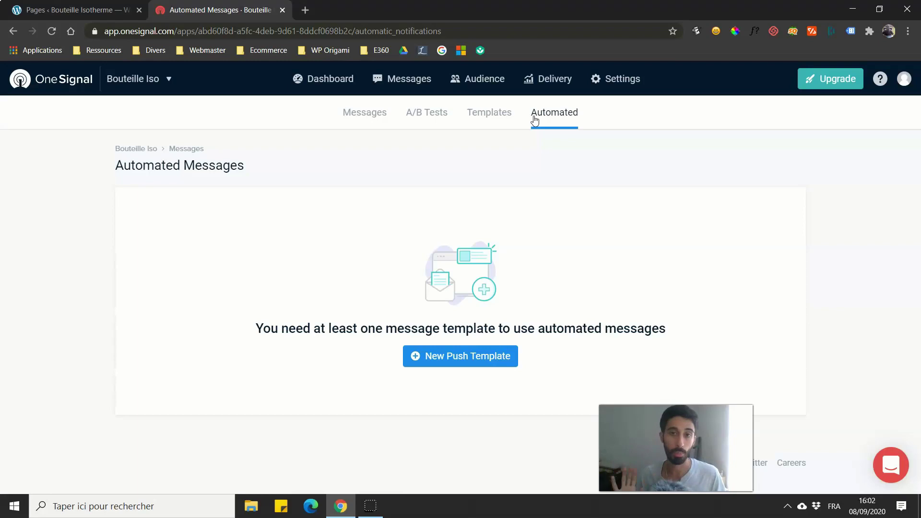
left_click(542, 79)
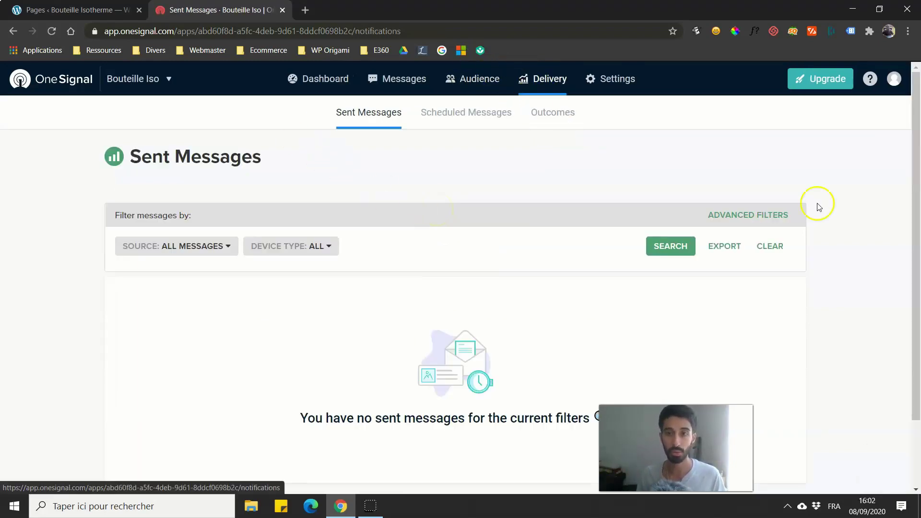
Step: Glance at the WordPress pages list, then open OneSignal's Audience Segments overview
scroll(110, 152, "down", 2)
scroll(110, 152, "up", 2)
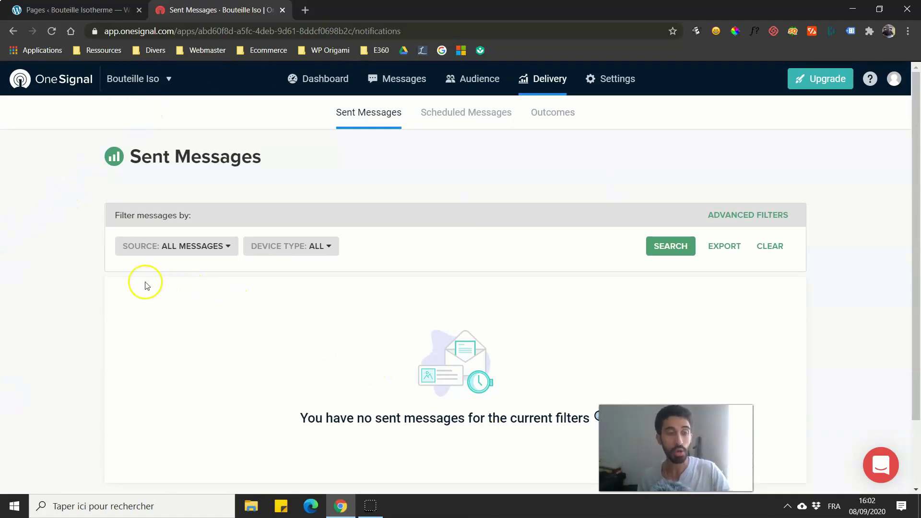
left_click(71, 10)
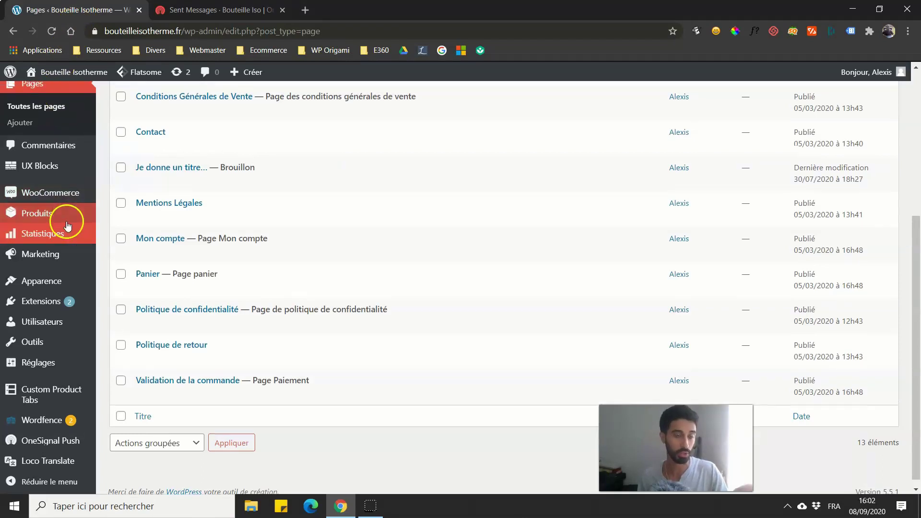
scroll(63, 226, "up", 4)
mouse_move(48, 150)
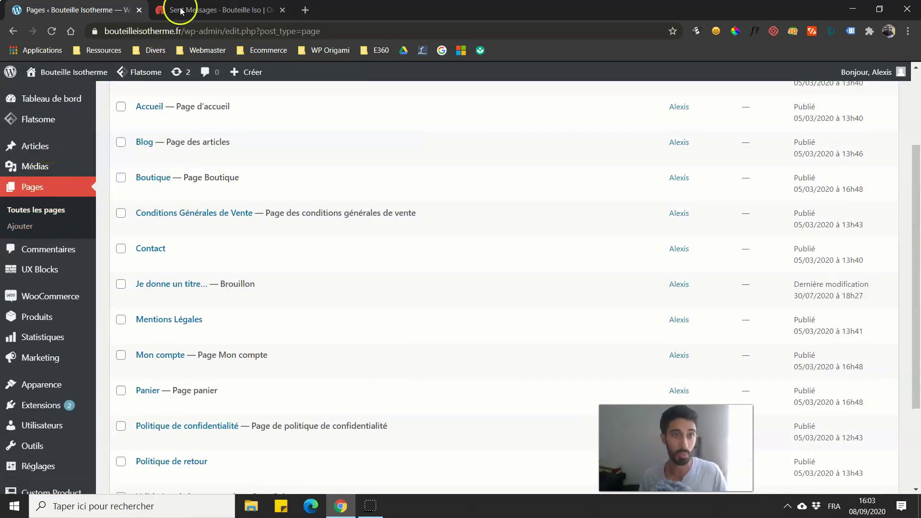
left_click(202, 9)
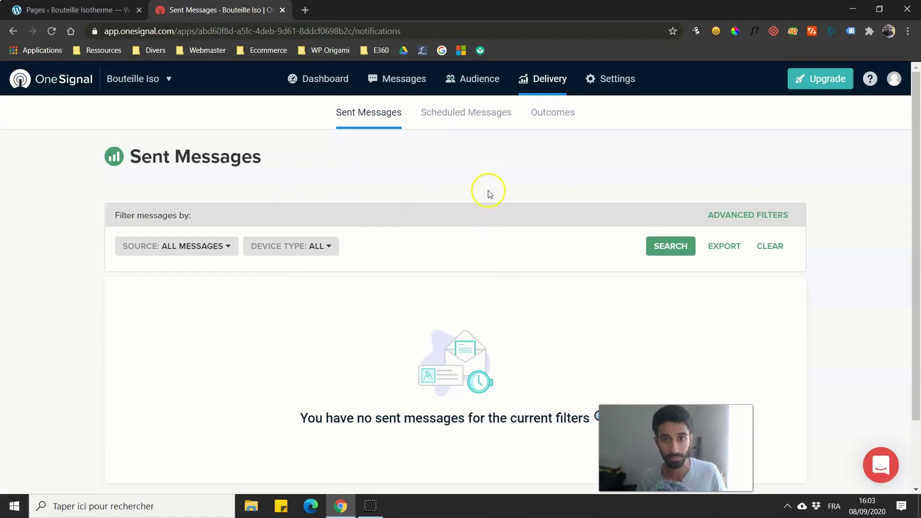
left_click(470, 109)
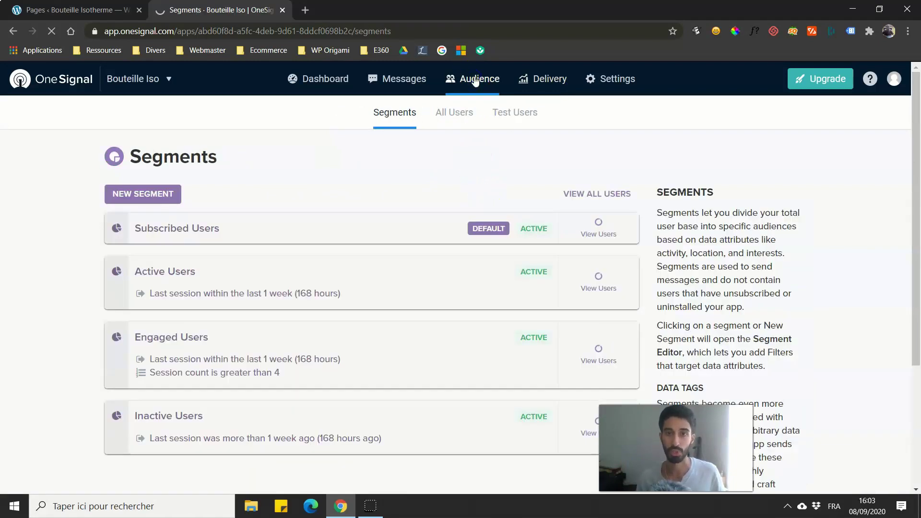
left_click(375, 122)
scroll(211, 183, "down", 1)
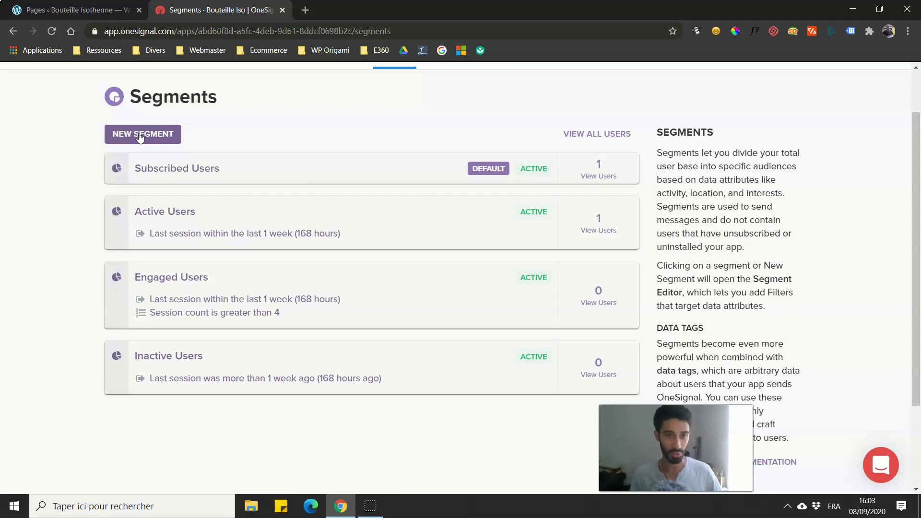
scroll(144, 150, "up", 2)
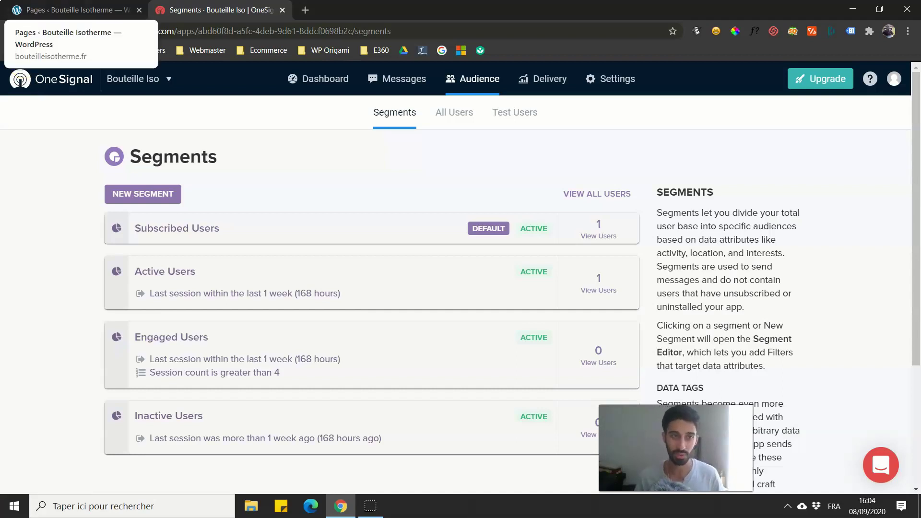
left_click(72, 9)
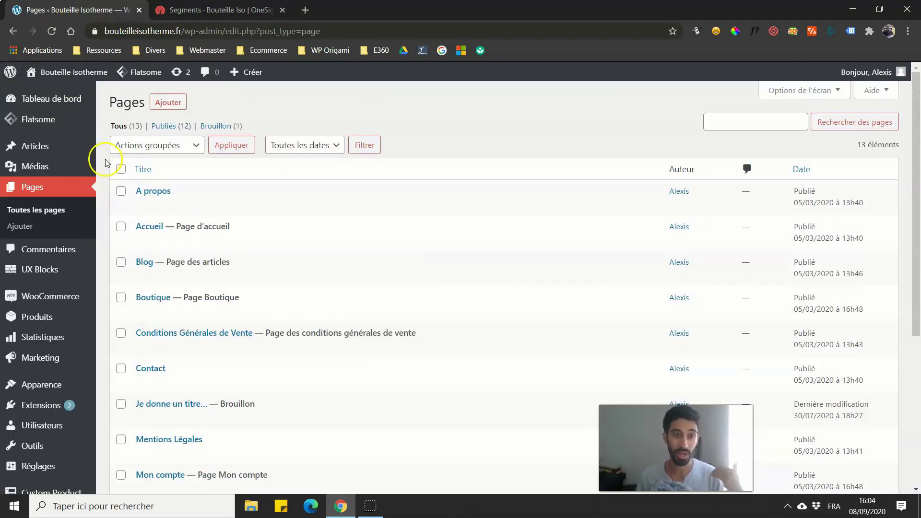